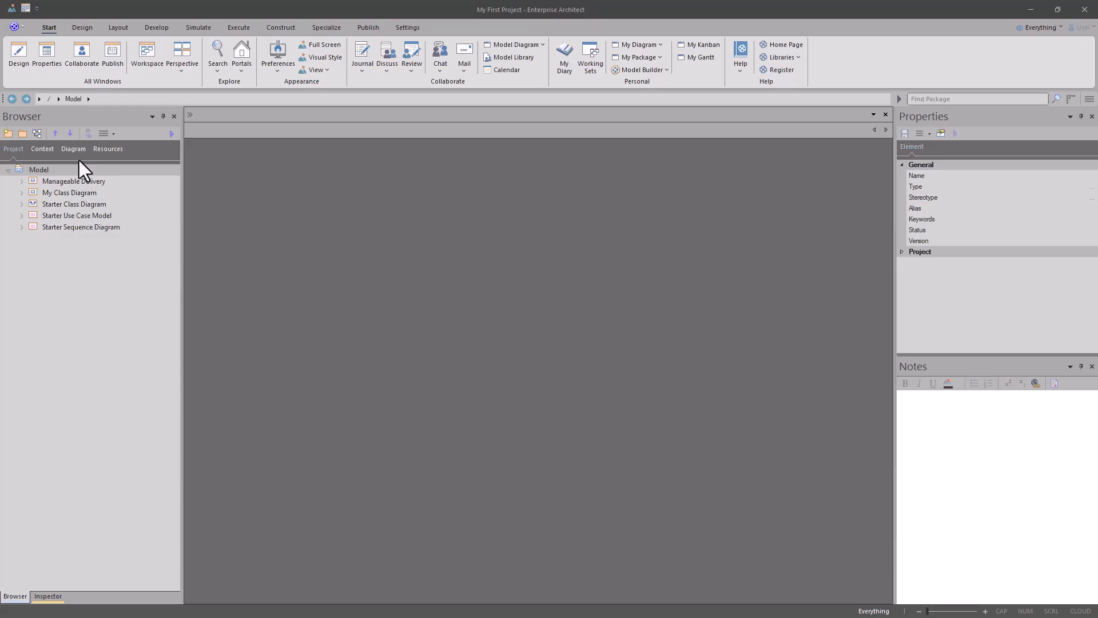
click(85, 318)
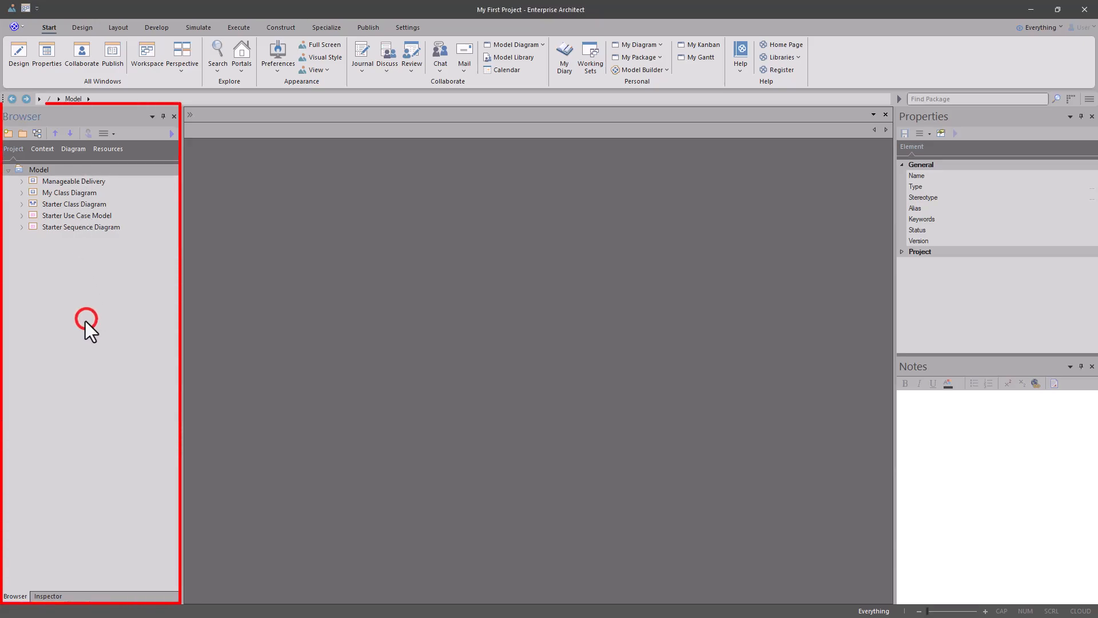
click(962, 315)
click(947, 437)
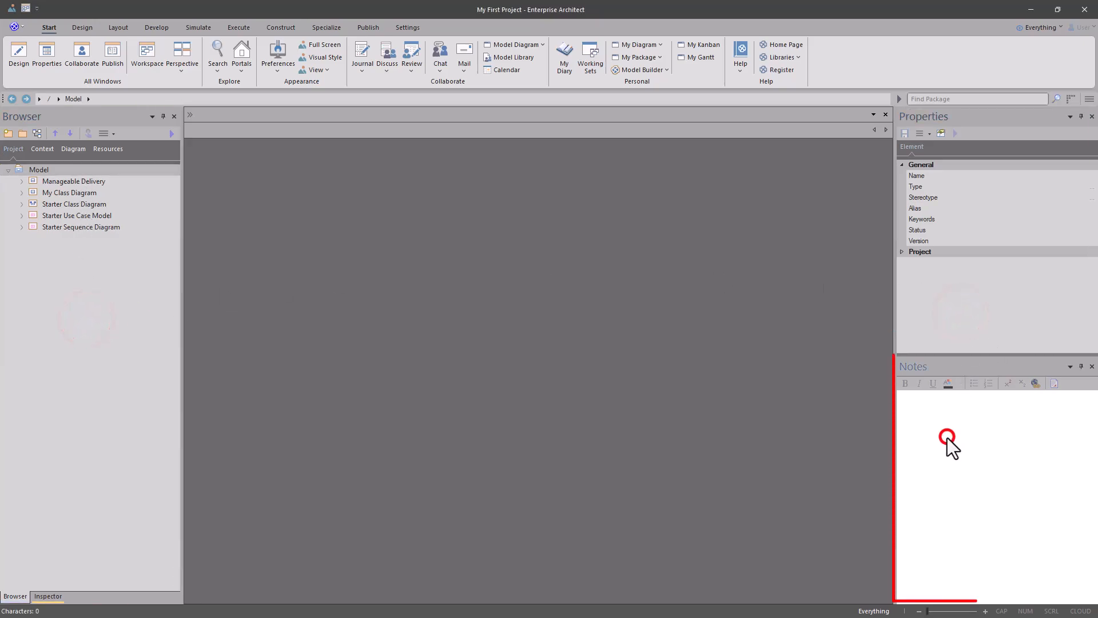
click(444, 213)
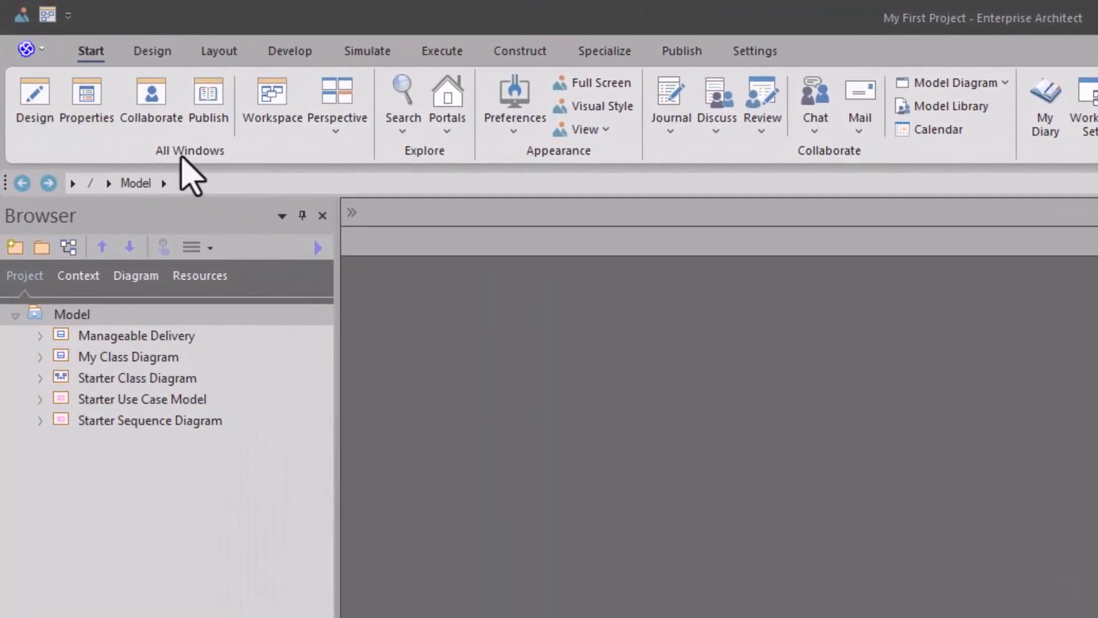
Show the diagram Toolbox and dock it along the outer side of the Browser window
click(100, 49)
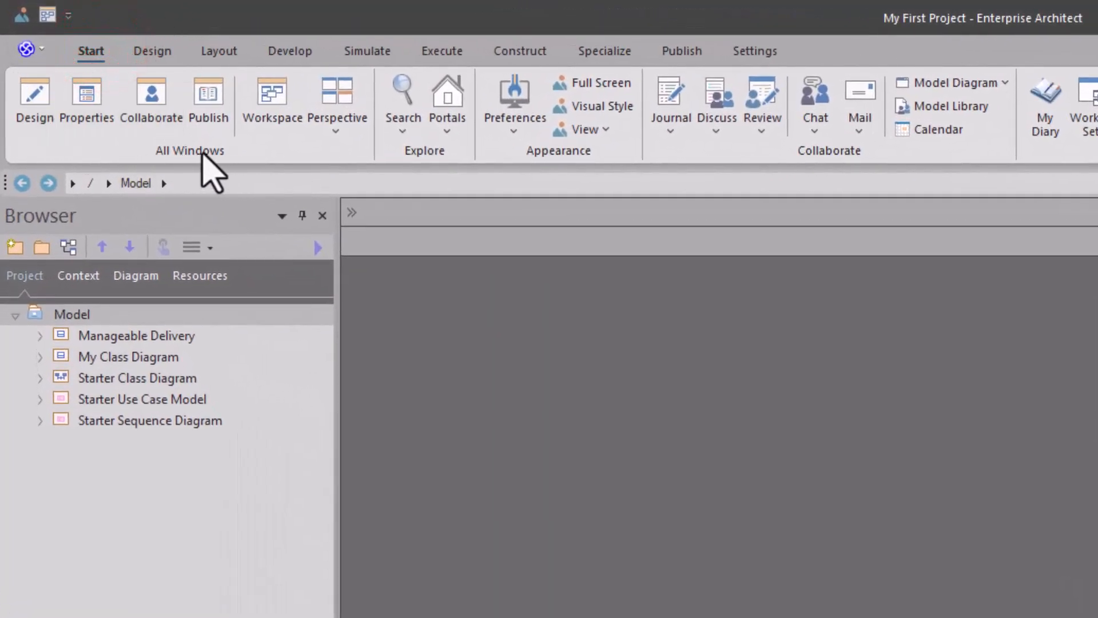
click(33, 108)
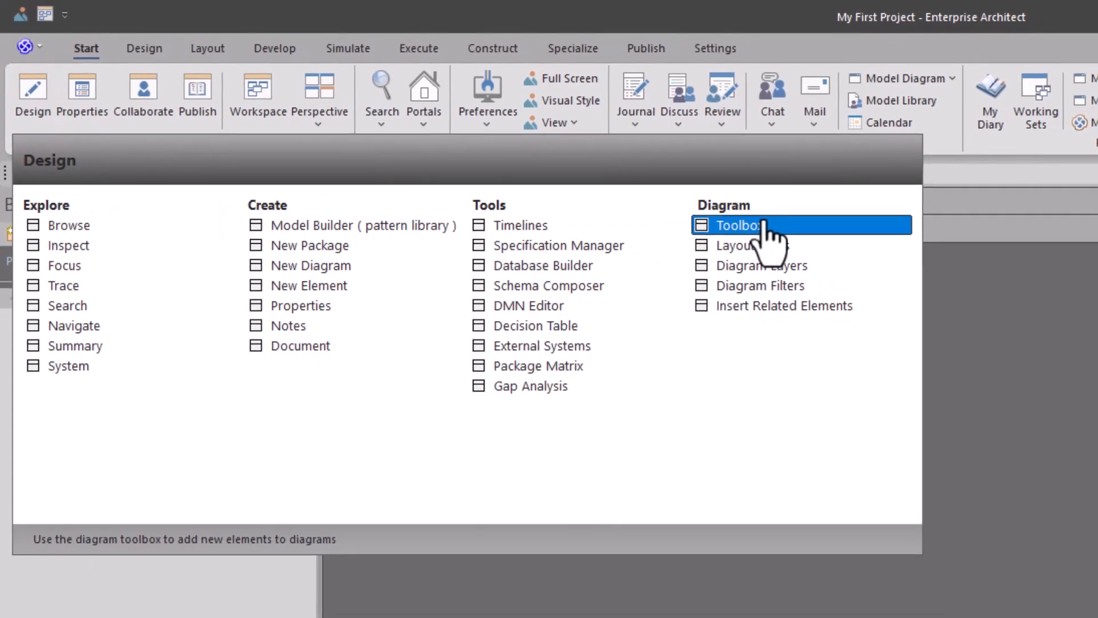
click(764, 225)
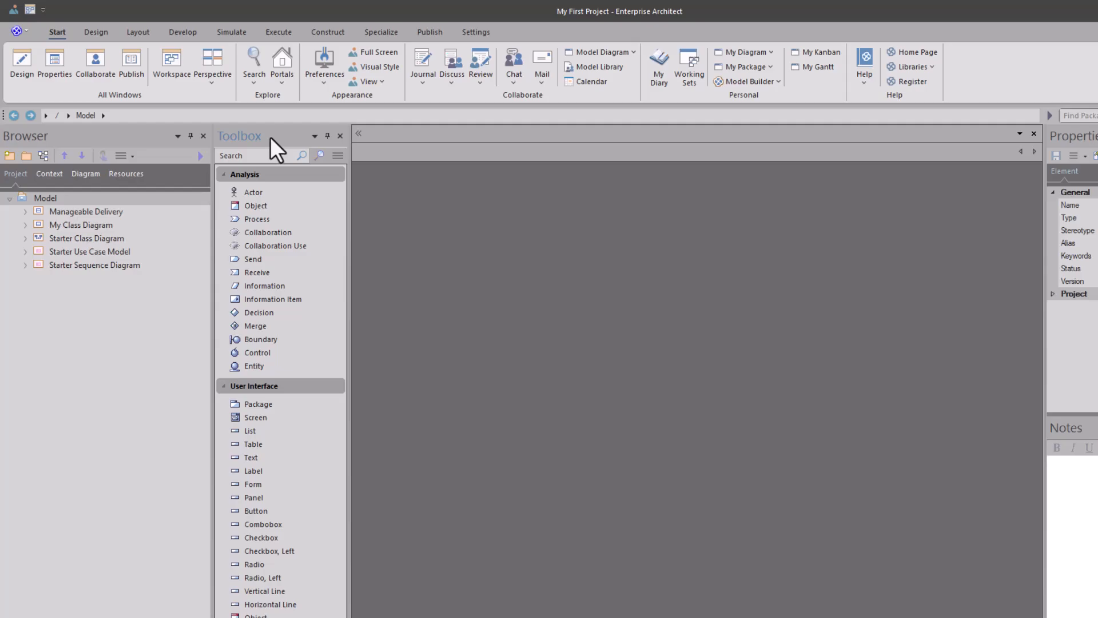
drag(269, 136, 25, 415)
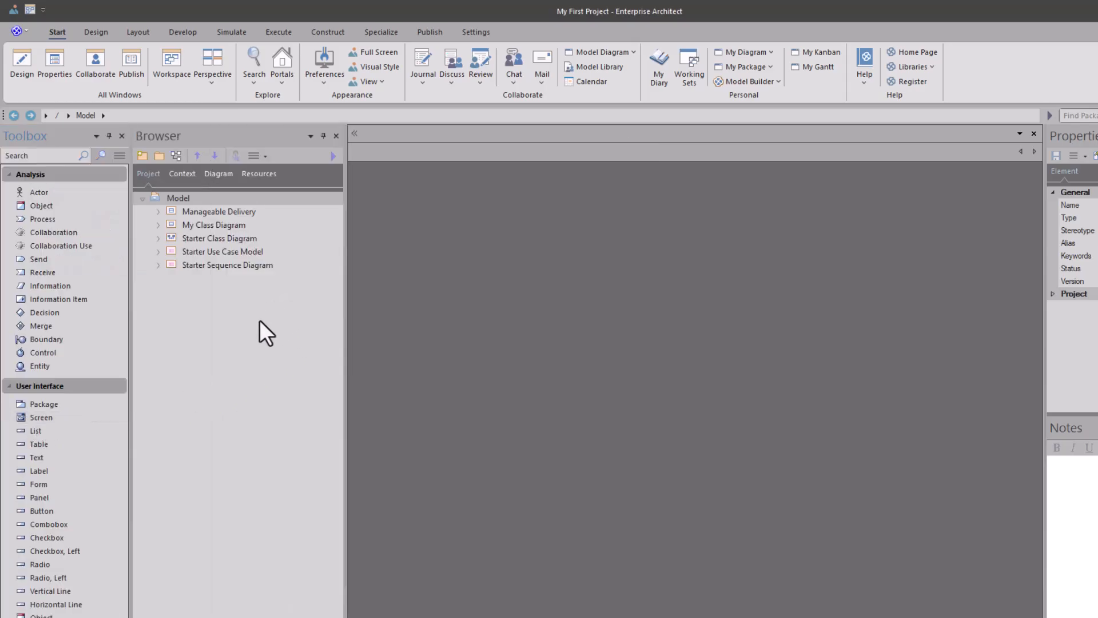
click(445, 399)
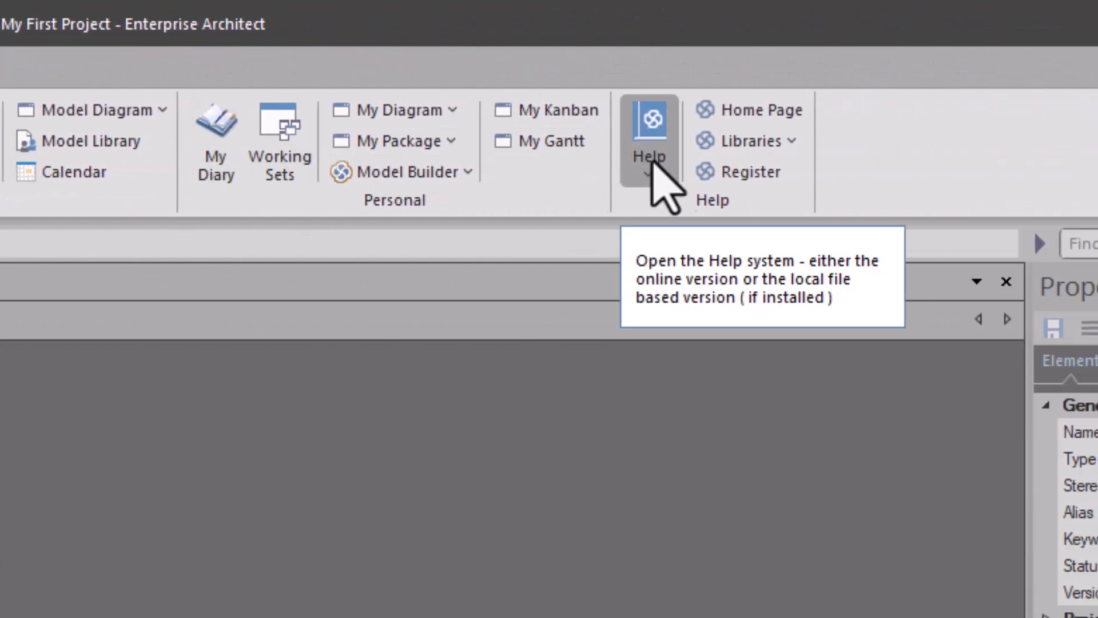
Open the help system's online Enterprise Architect User Guide in the web browser and check its guide search
click(647, 136)
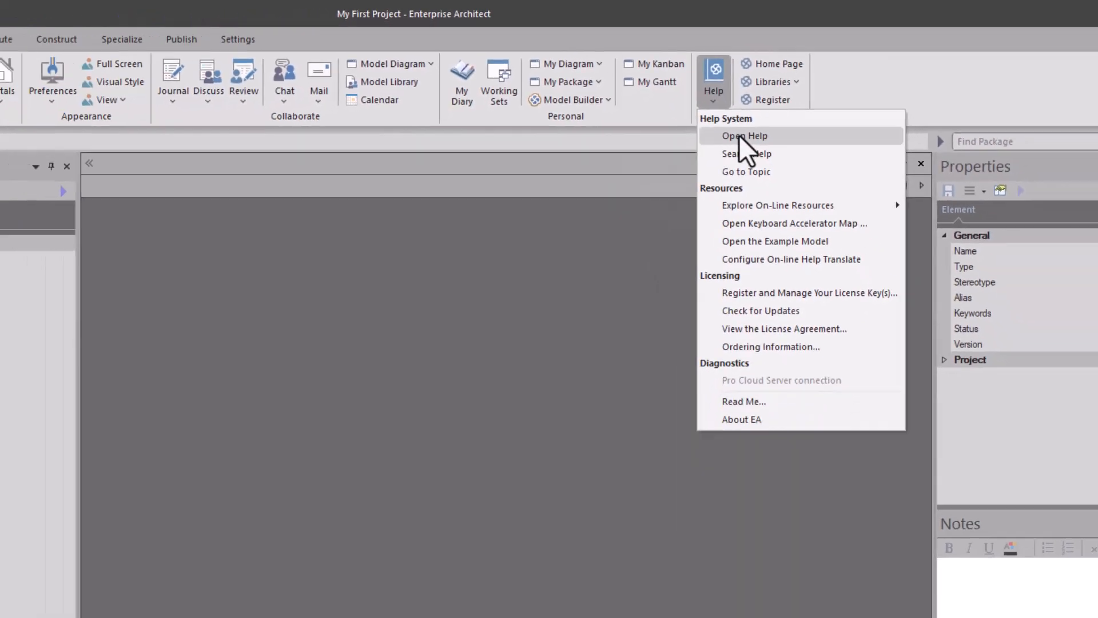
click(702, 233)
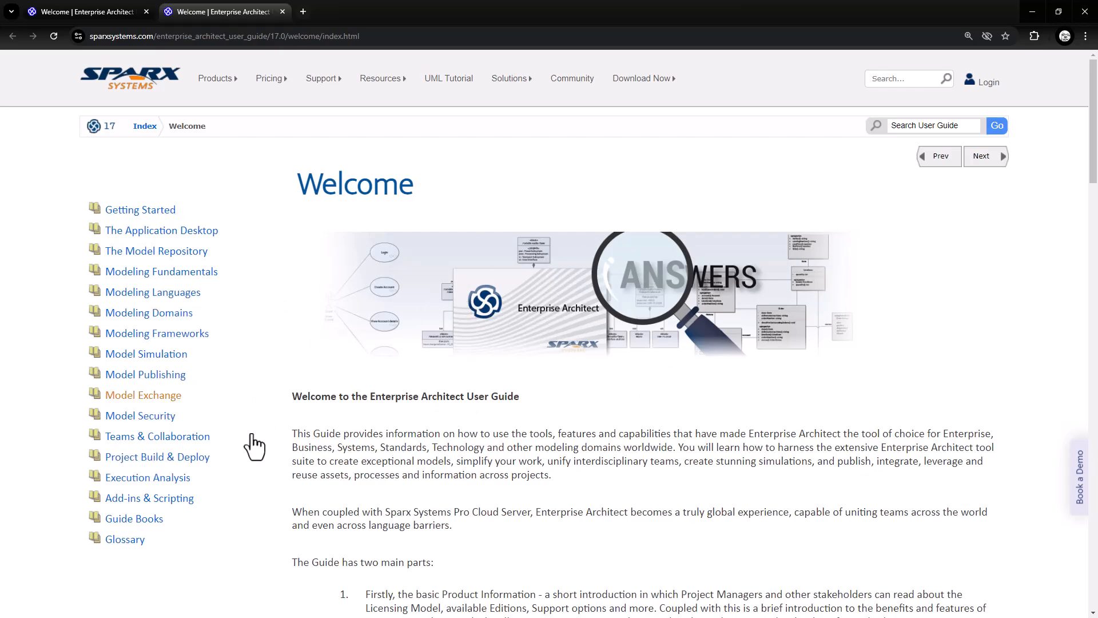
click(908, 124)
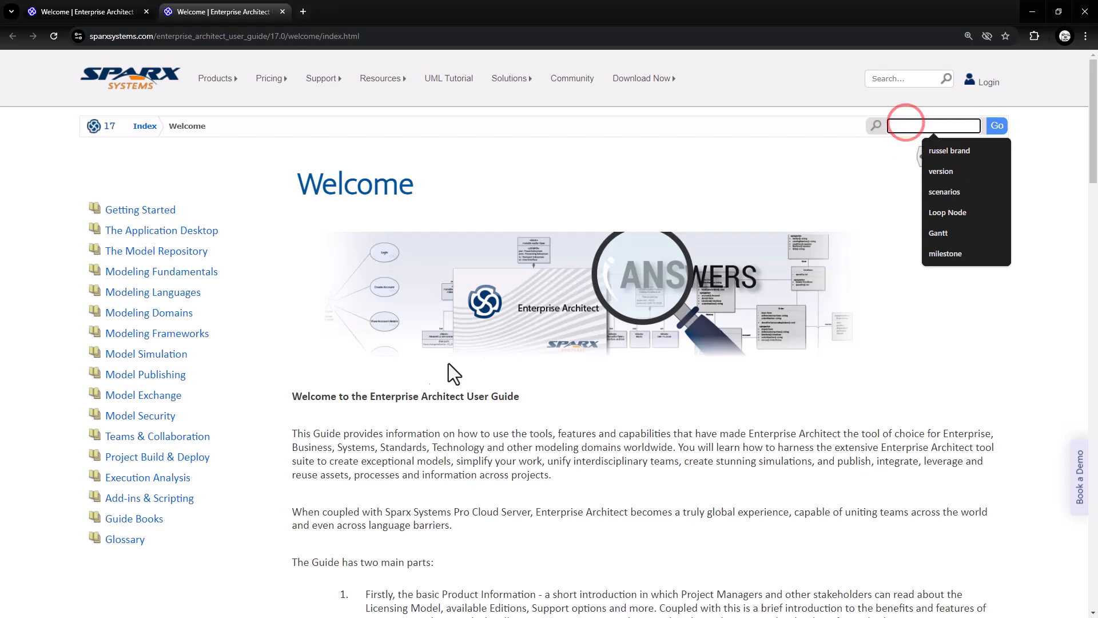
click(444, 489)
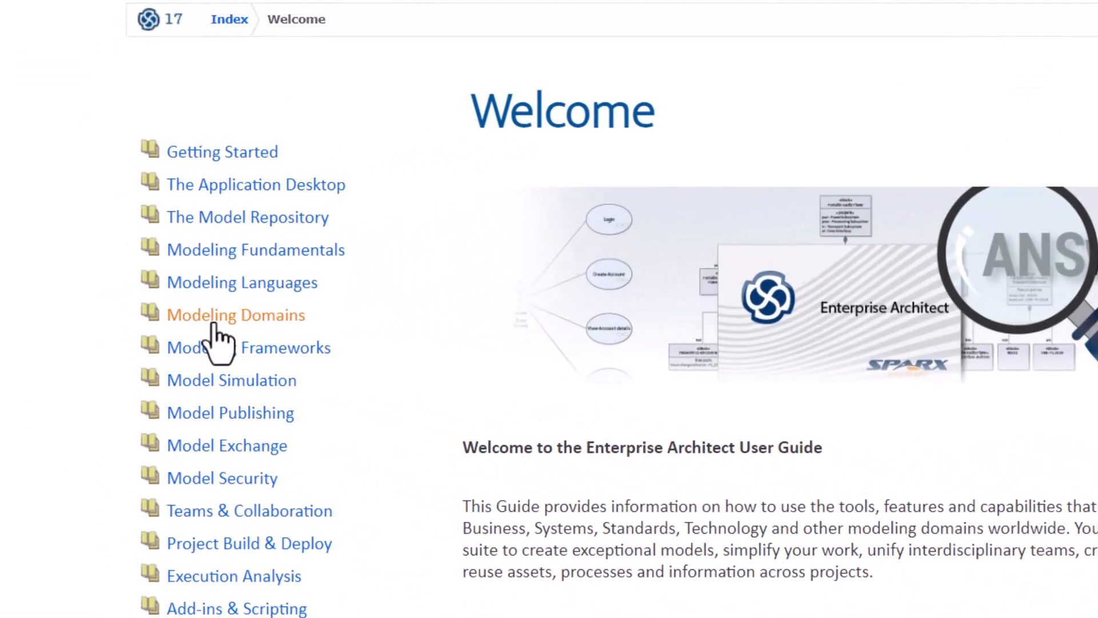
Open the user guide's Requirements Overview page under Modeling Domains, The Requirements Model
click(219, 319)
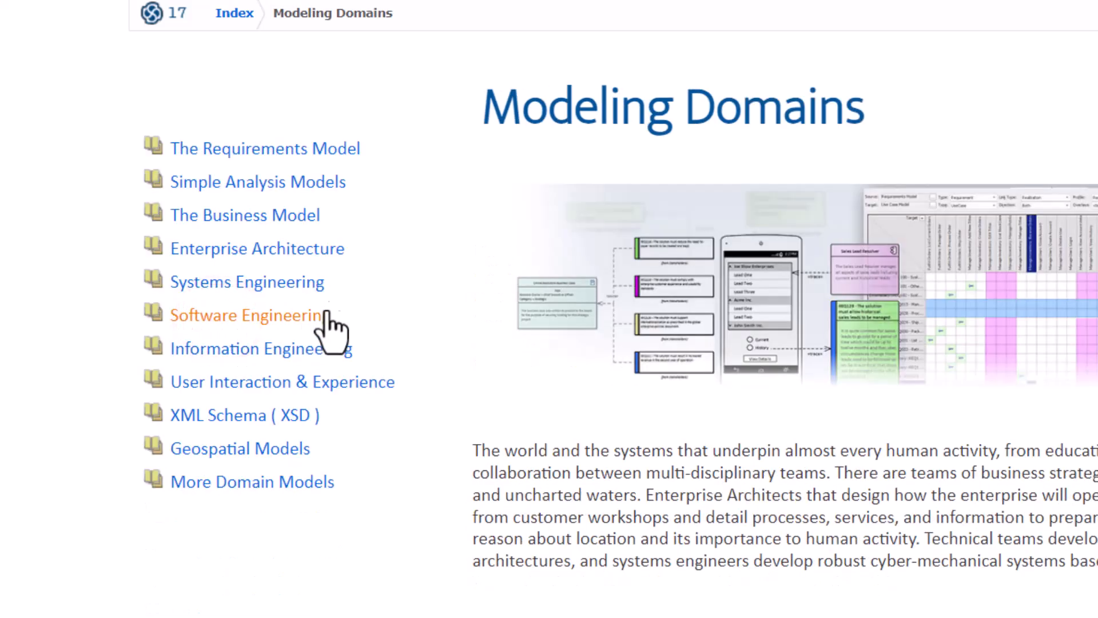
click(250, 151)
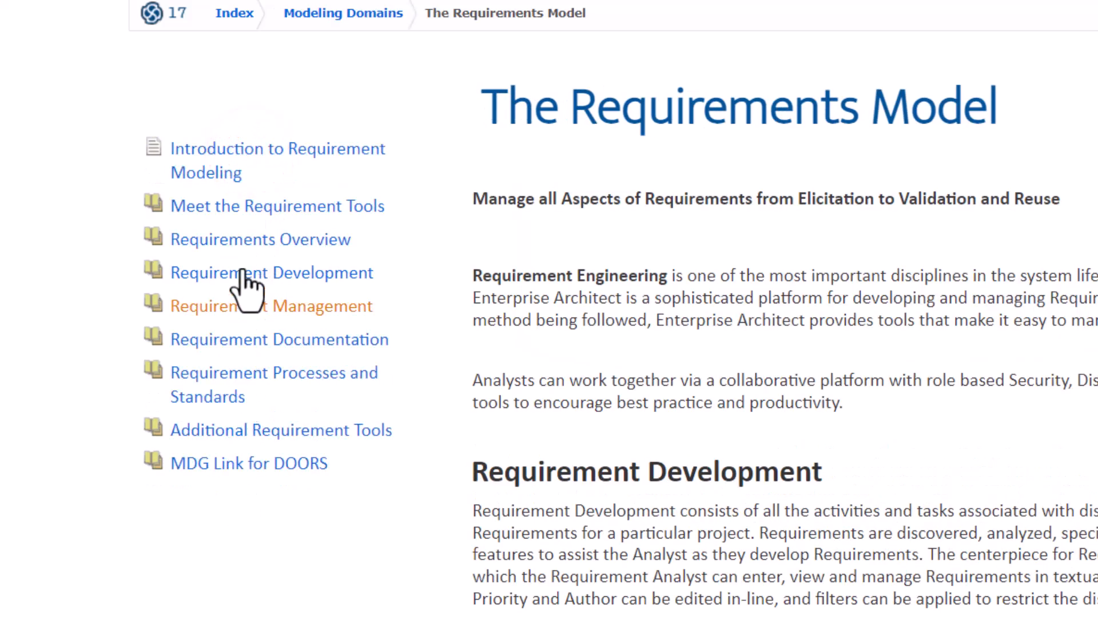
click(284, 239)
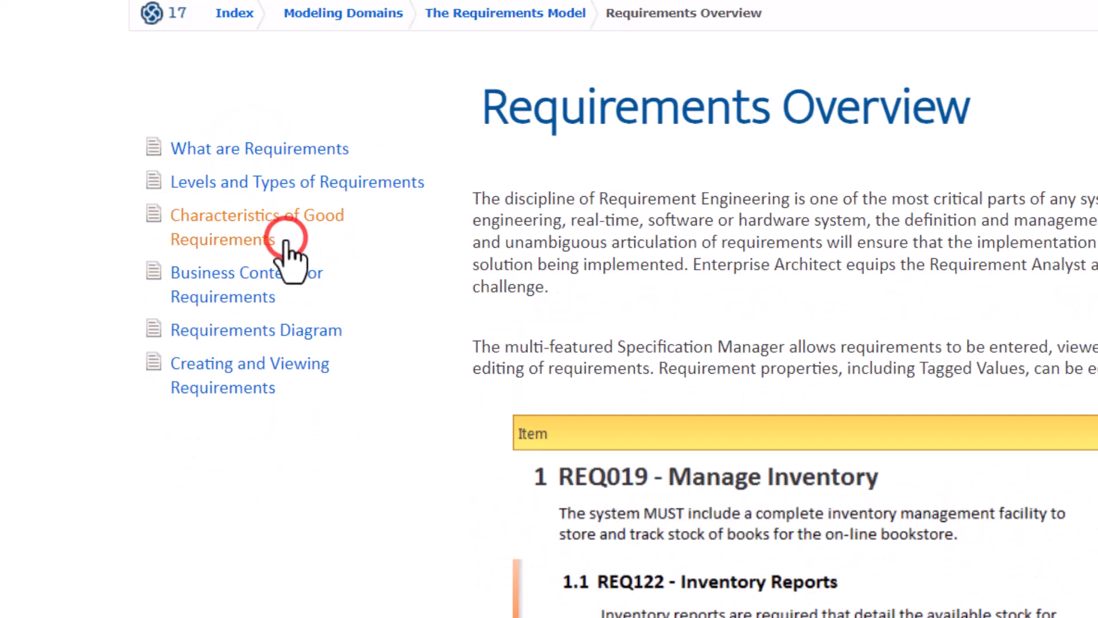
Return to The Requirements Model topic and read through its Requirement Development page
click(509, 13)
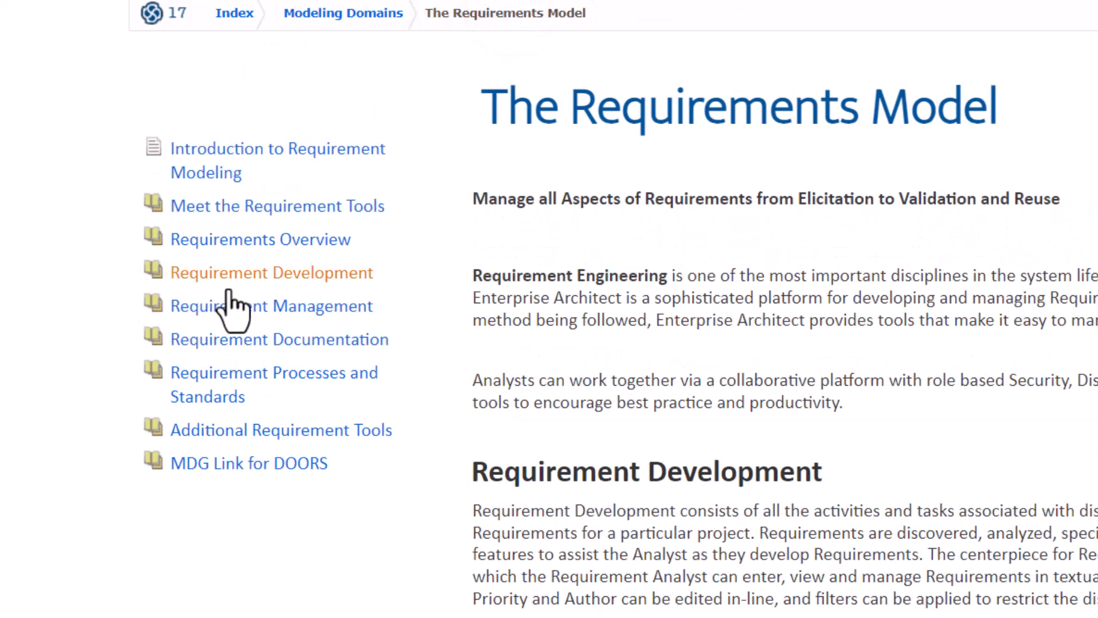
click(224, 275)
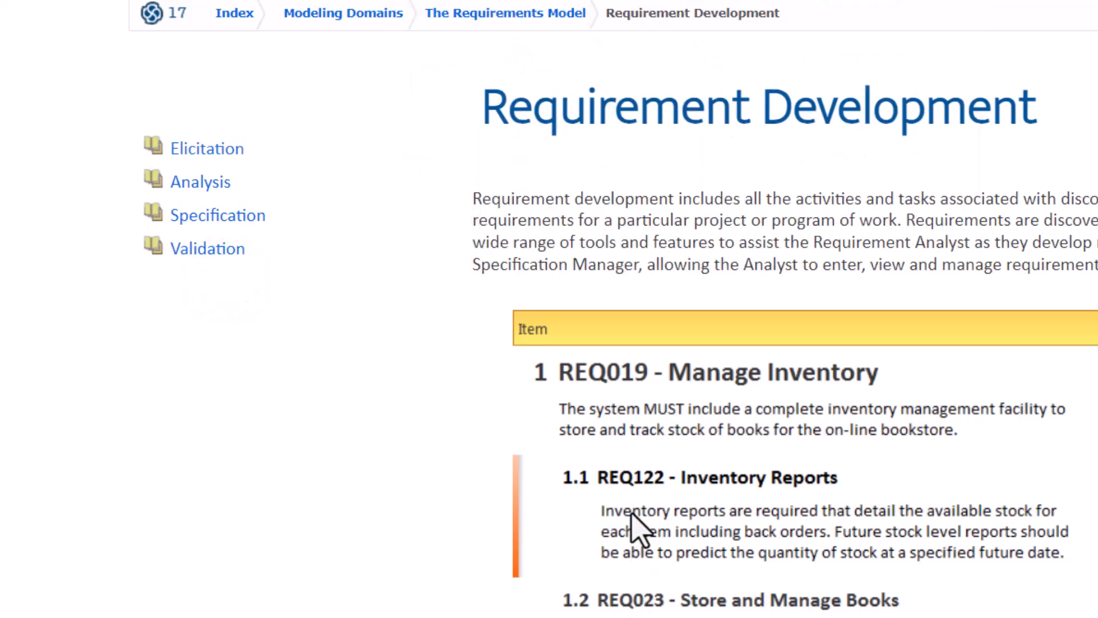
scroll(634, 519, down, 10)
scroll(652, 498, up, 5)
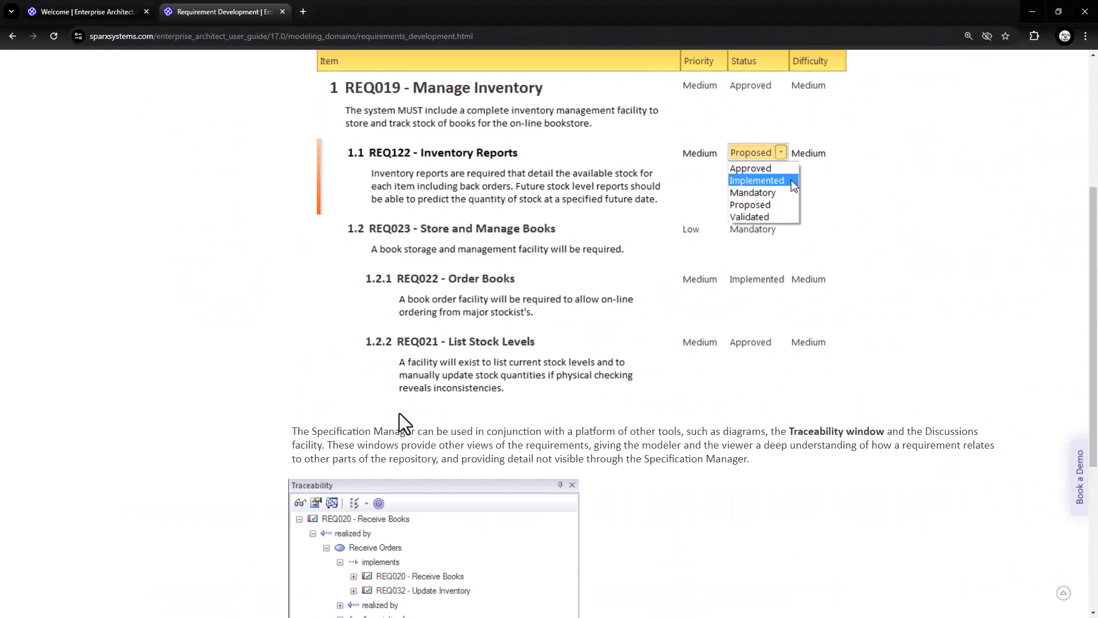
scroll(400, 417, up, 5)
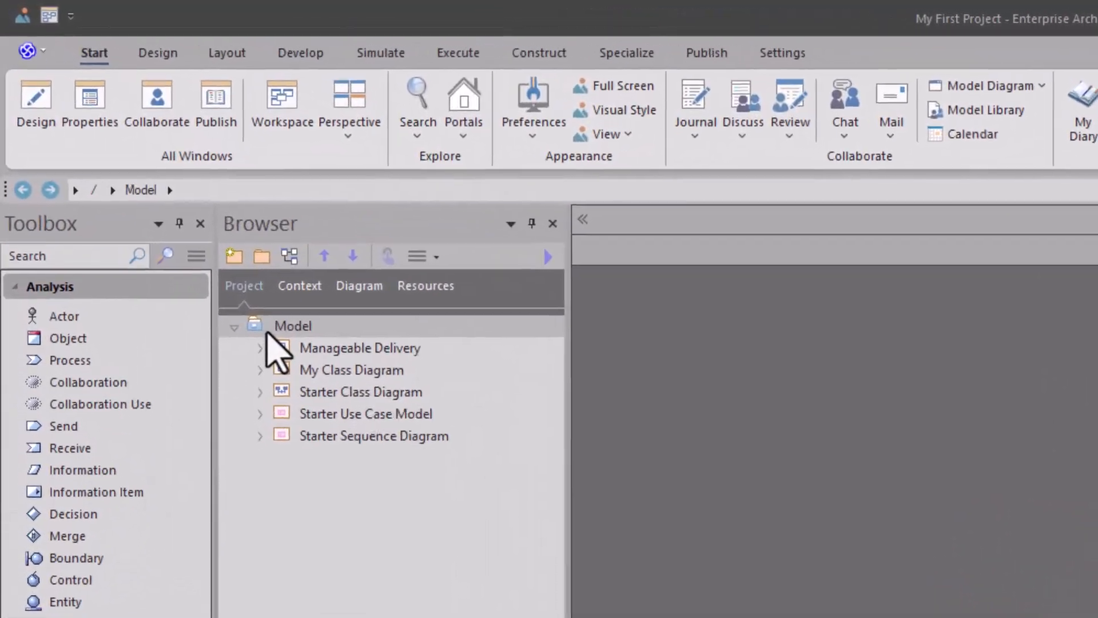
Back in Enterprise Architect, add a package named "Requirements Learning" under the Model root with Create Diagram as initial content
click(141, 170)
click(276, 271)
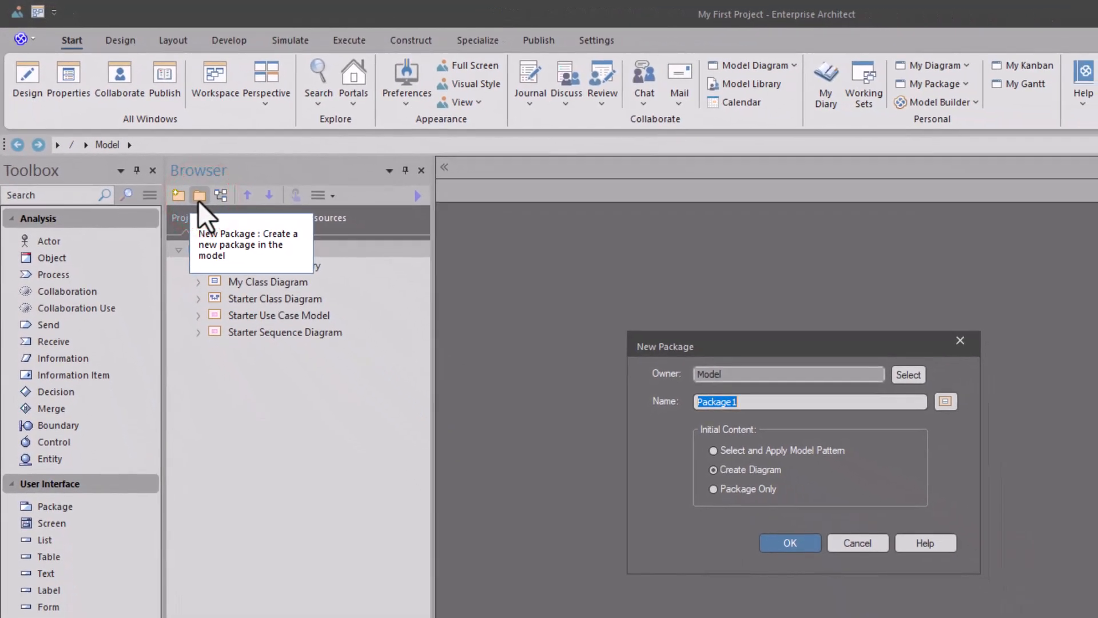
text(Requirements Learning)
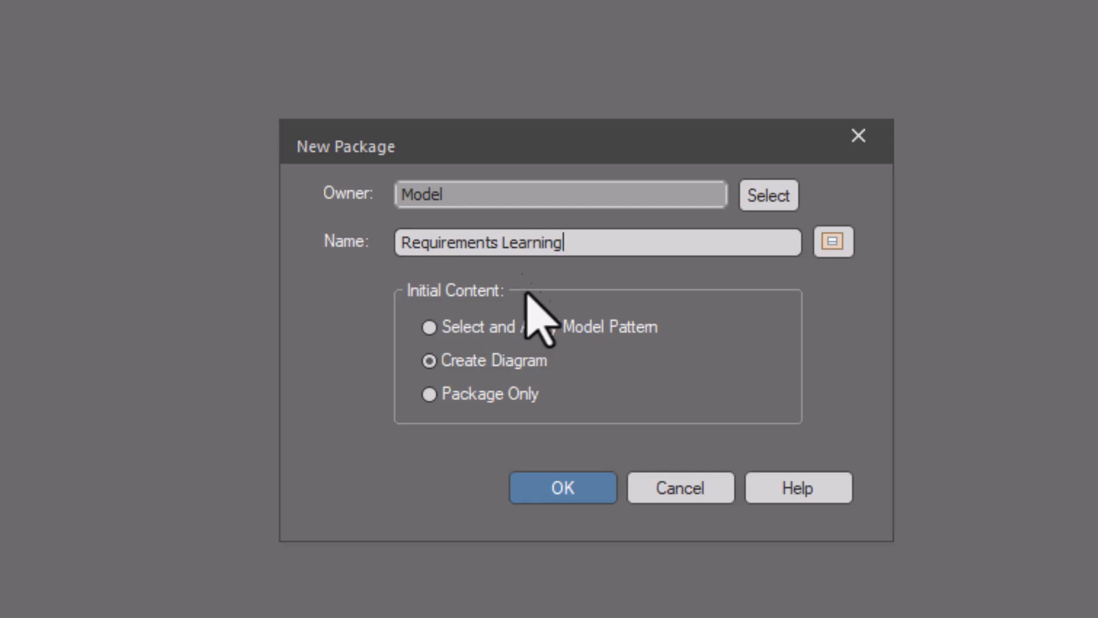
click(548, 494)
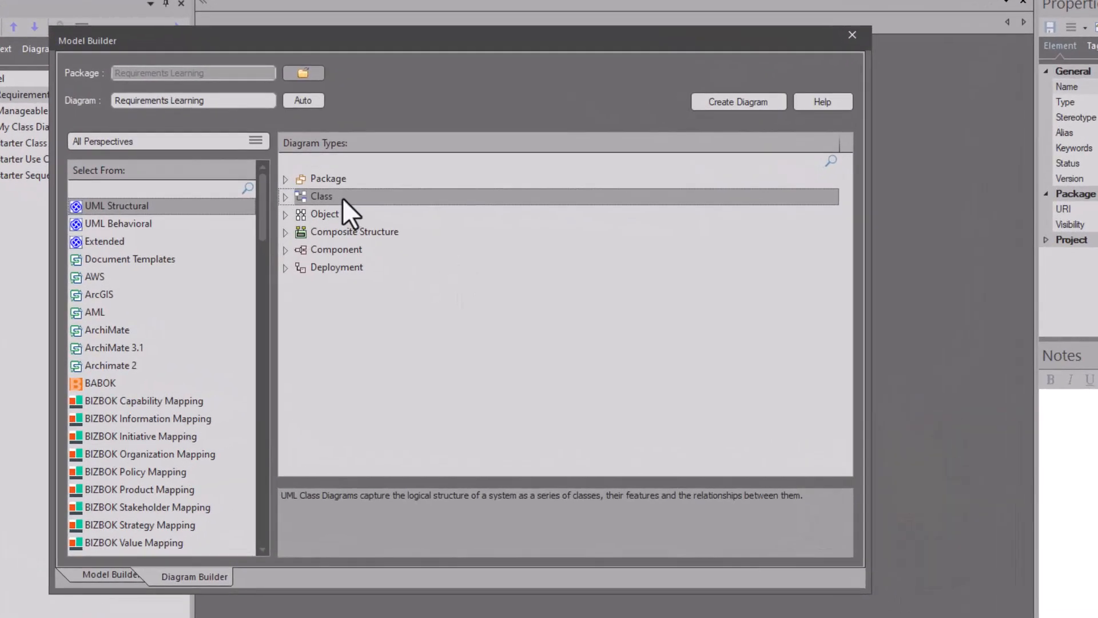
Create a UML Structural Class diagram for the Requirements Learning package, keeping the package's name for the diagram
click(342, 197)
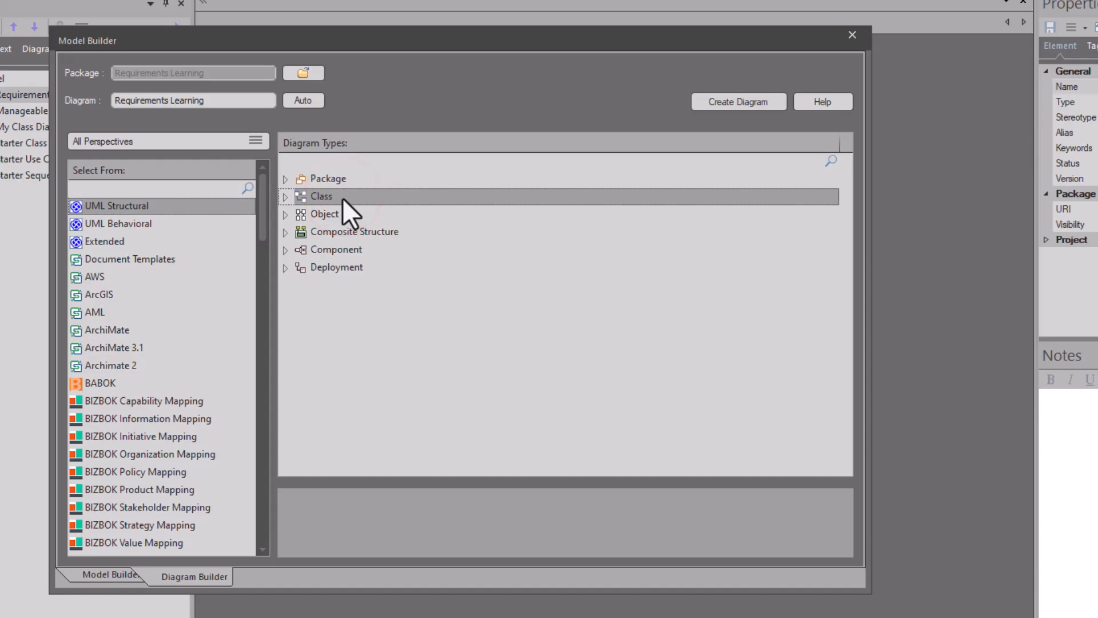
click(752, 102)
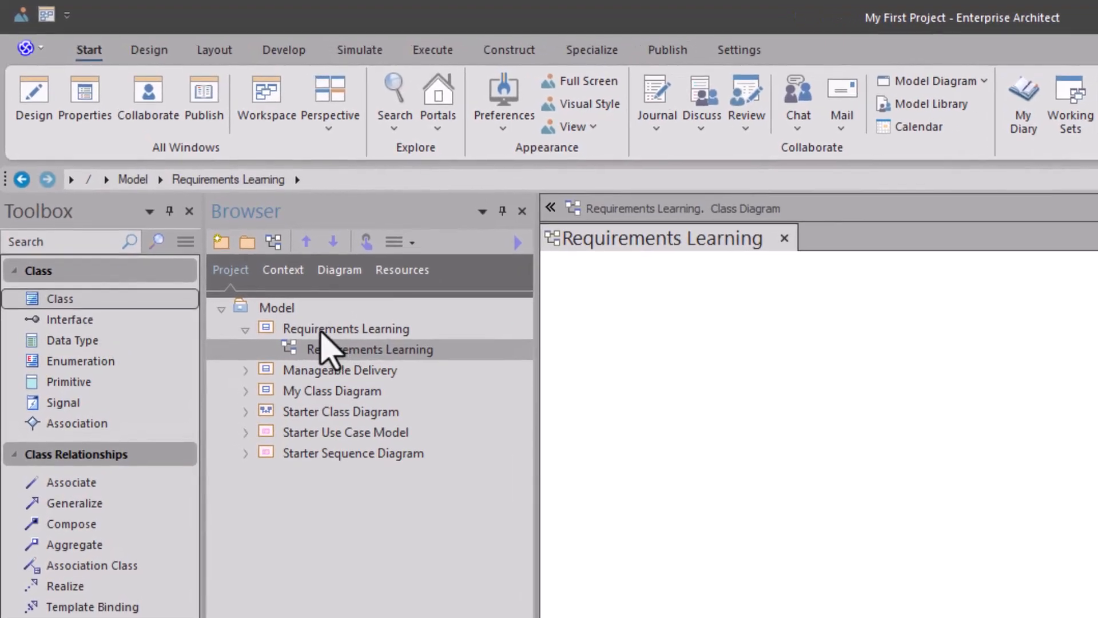
click(176, 180)
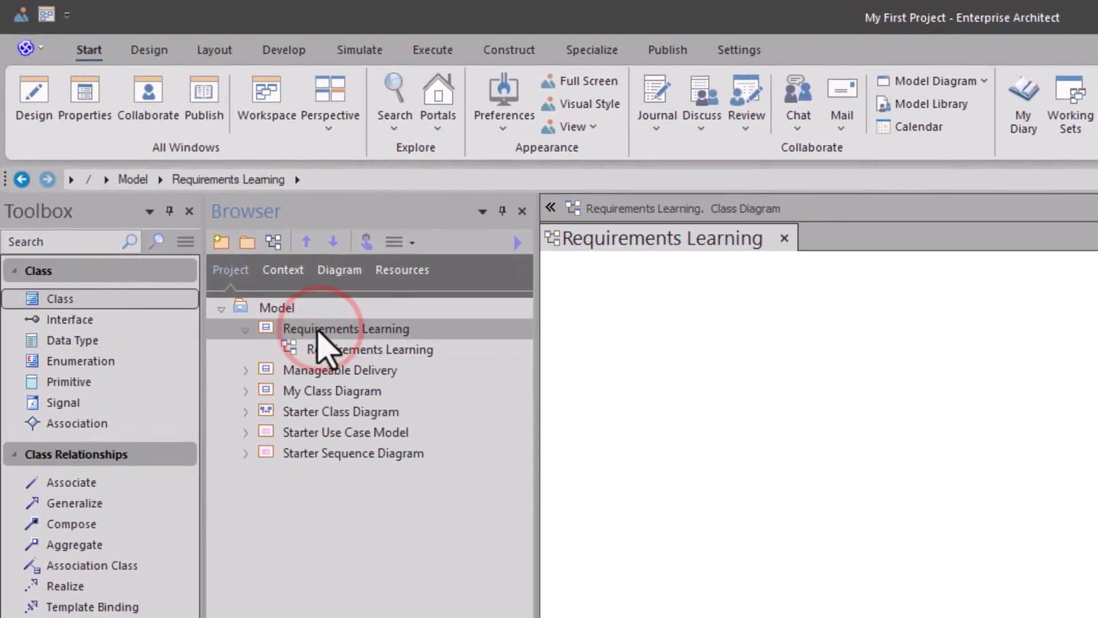
click(320, 349)
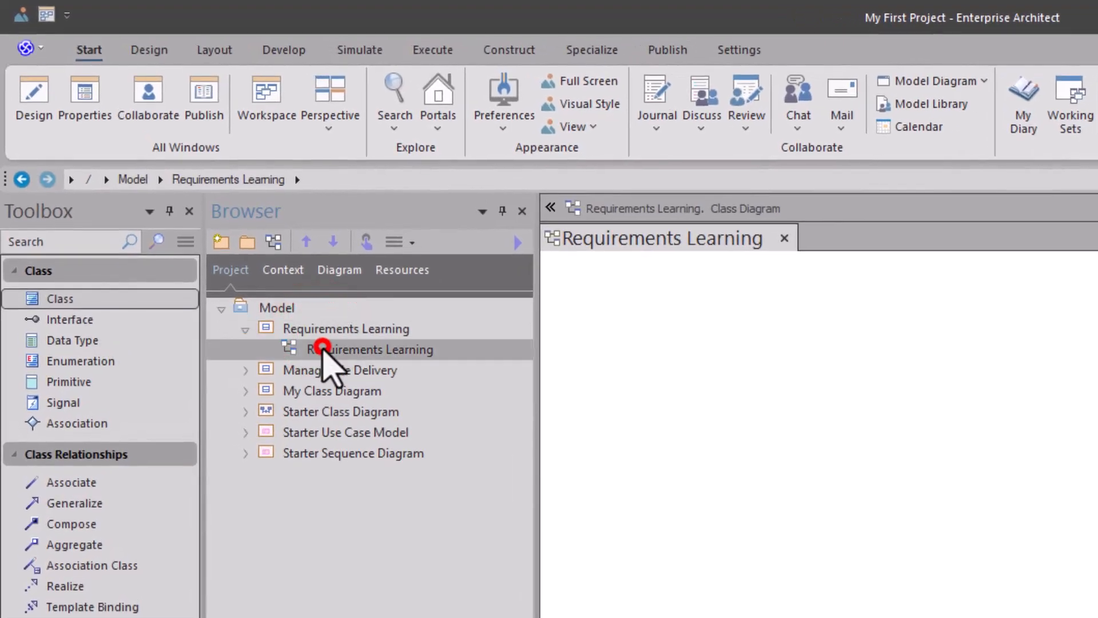
click(685, 332)
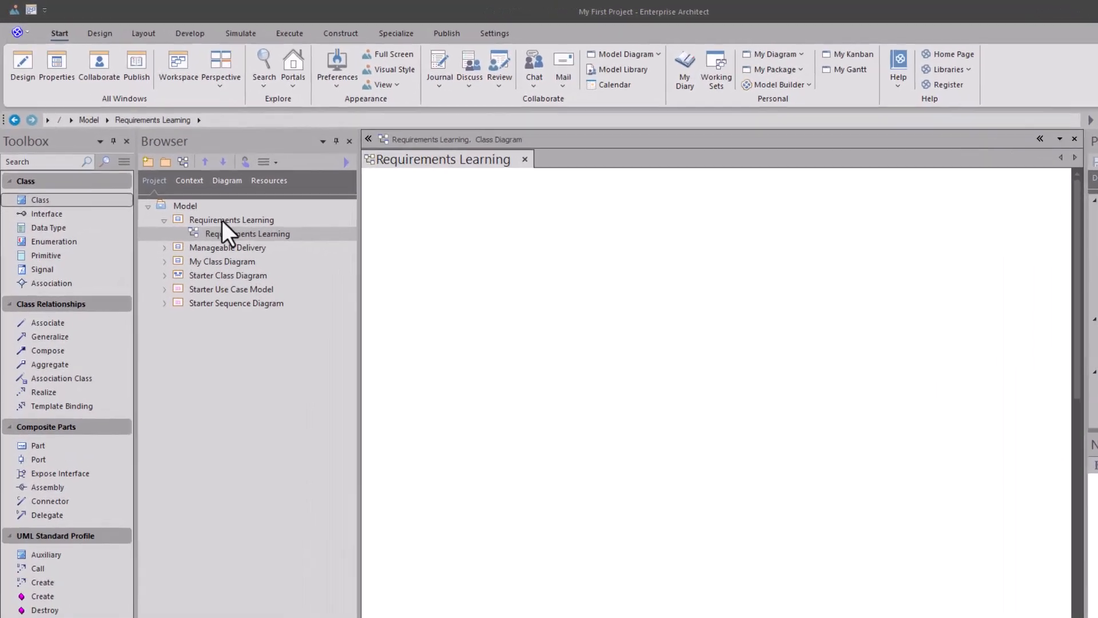
Open the Model Builder for the Requirements Learning package, filter the patterns by "Req" and expand the Requirement Diagrams group
click(181, 180)
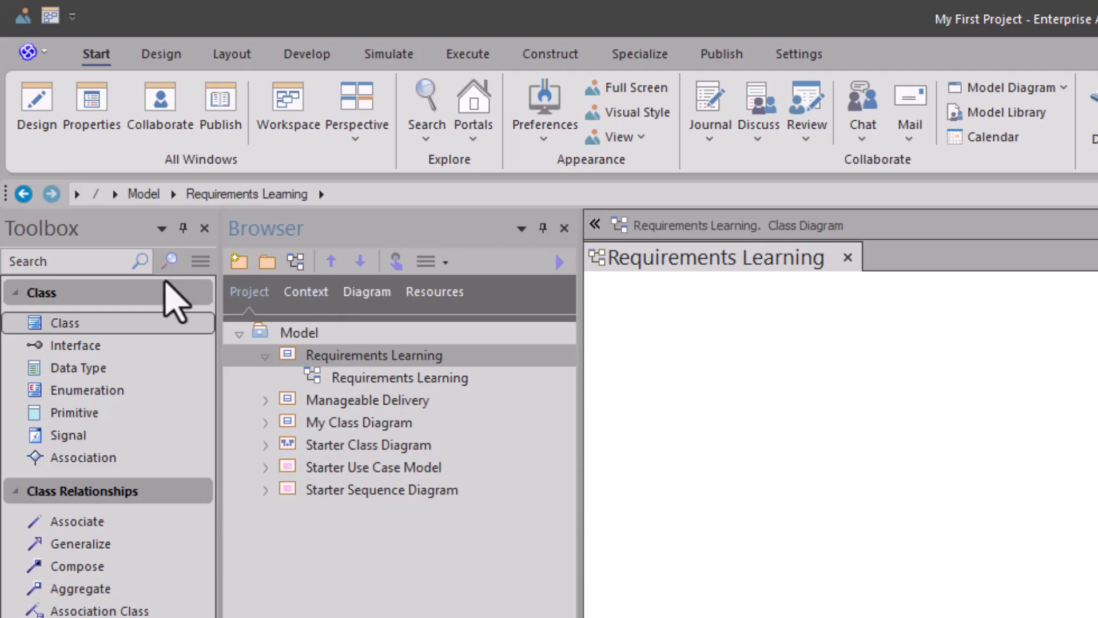
click(238, 262)
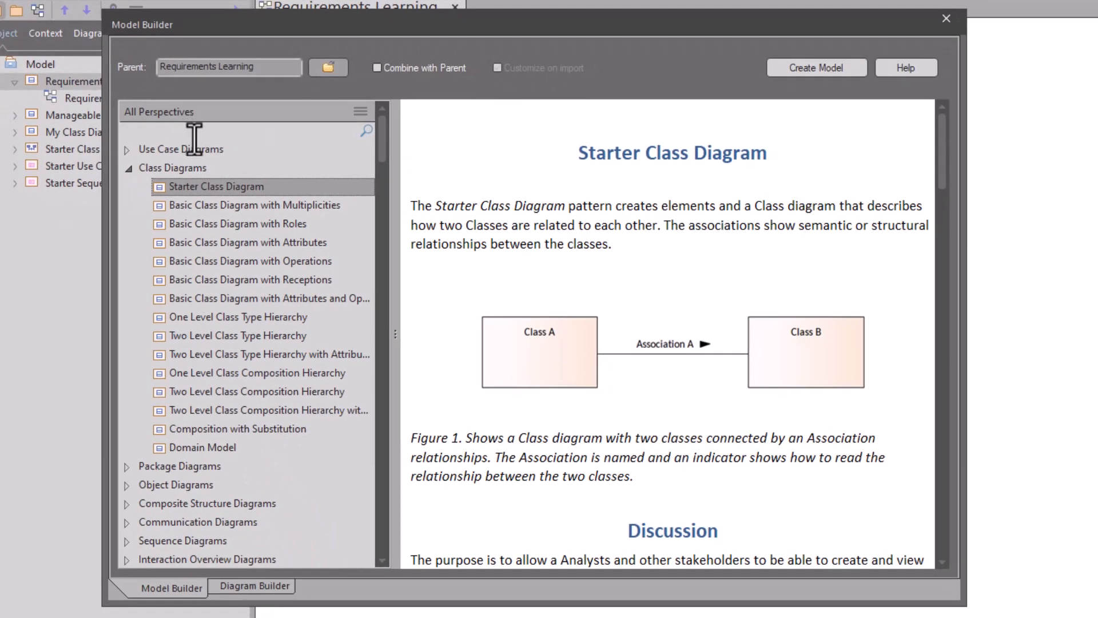
click(195, 131)
text(Req)
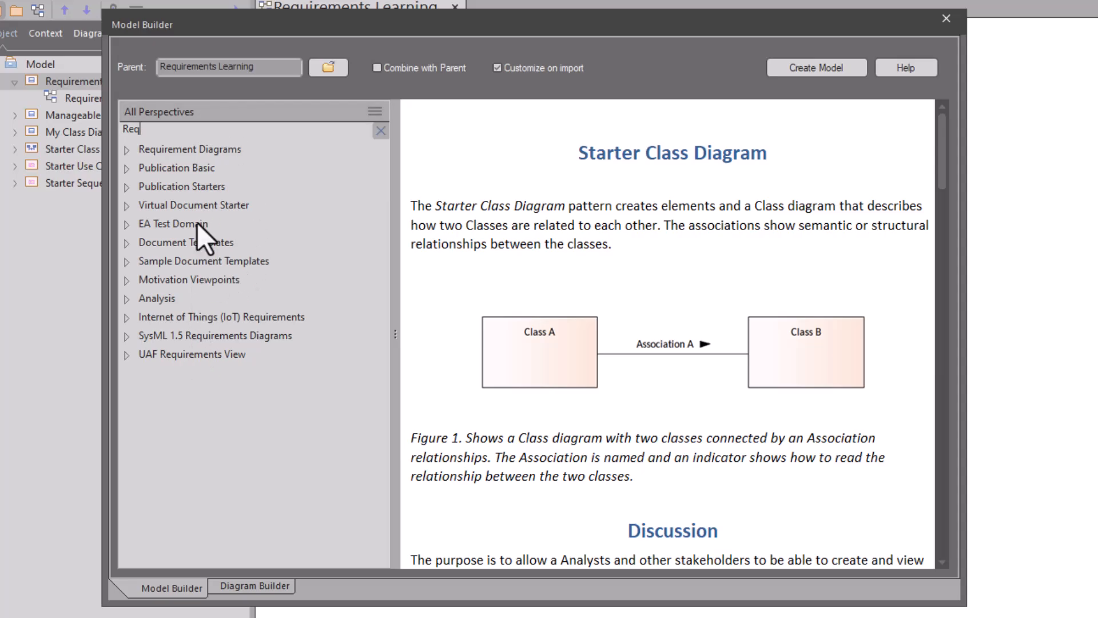
click(122, 152)
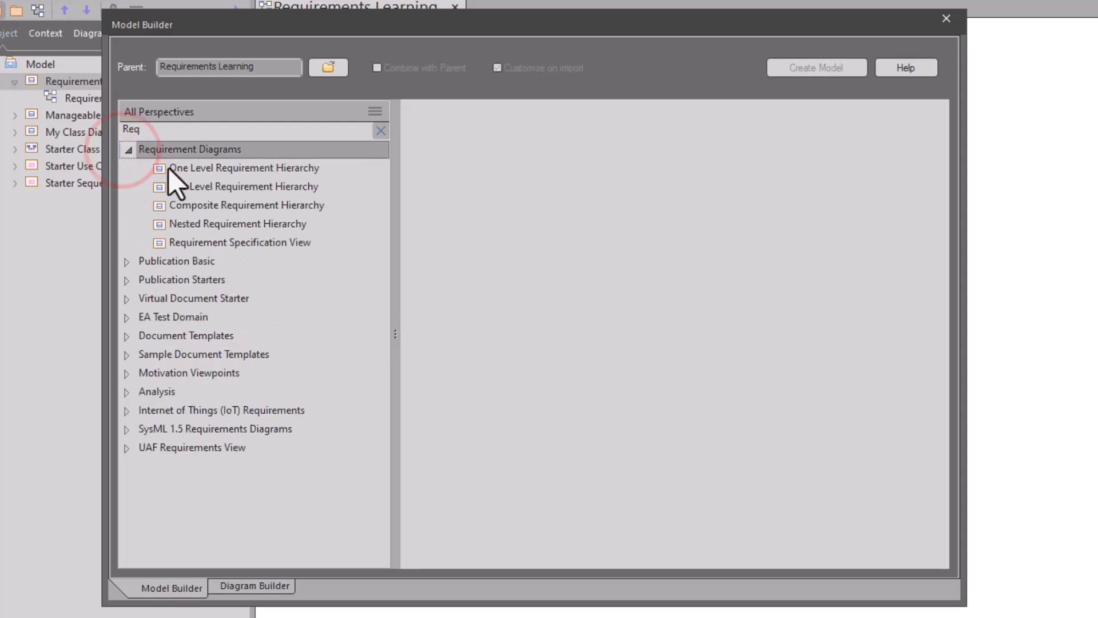
Preview the Requirement Diagrams patterns and create a model from One Level Requirement Hierarchy
click(173, 170)
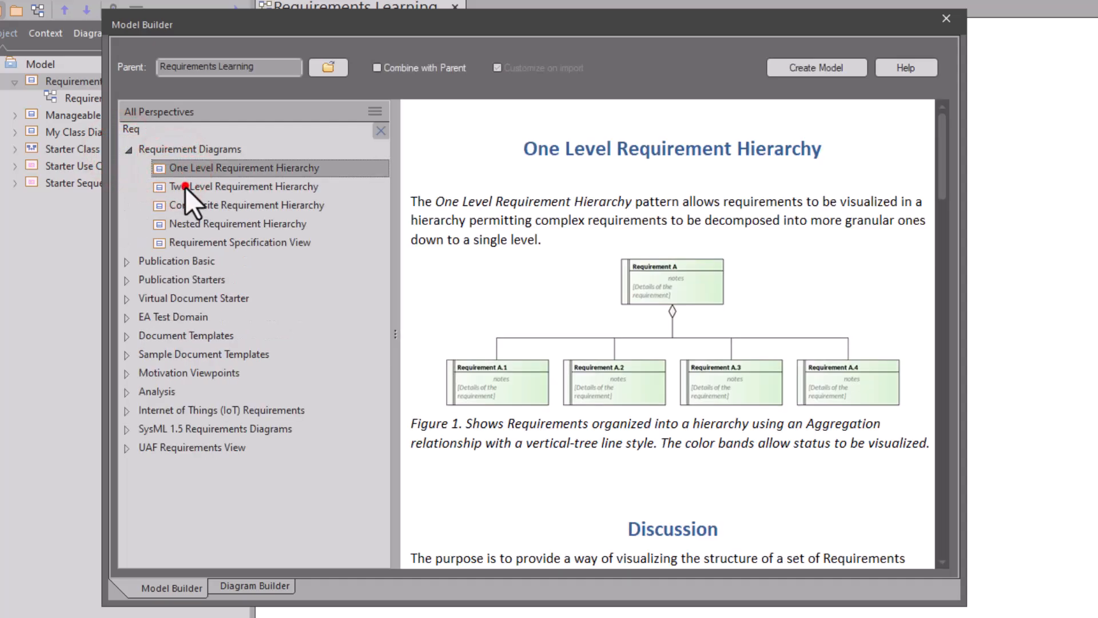
click(184, 187)
click(190, 207)
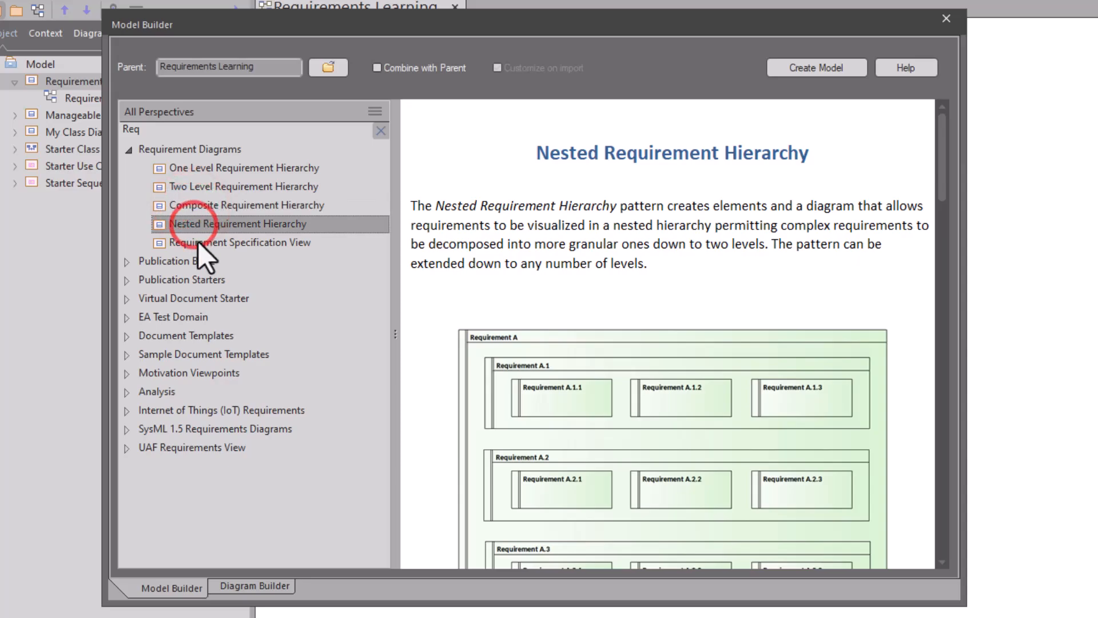
click(198, 242)
click(195, 169)
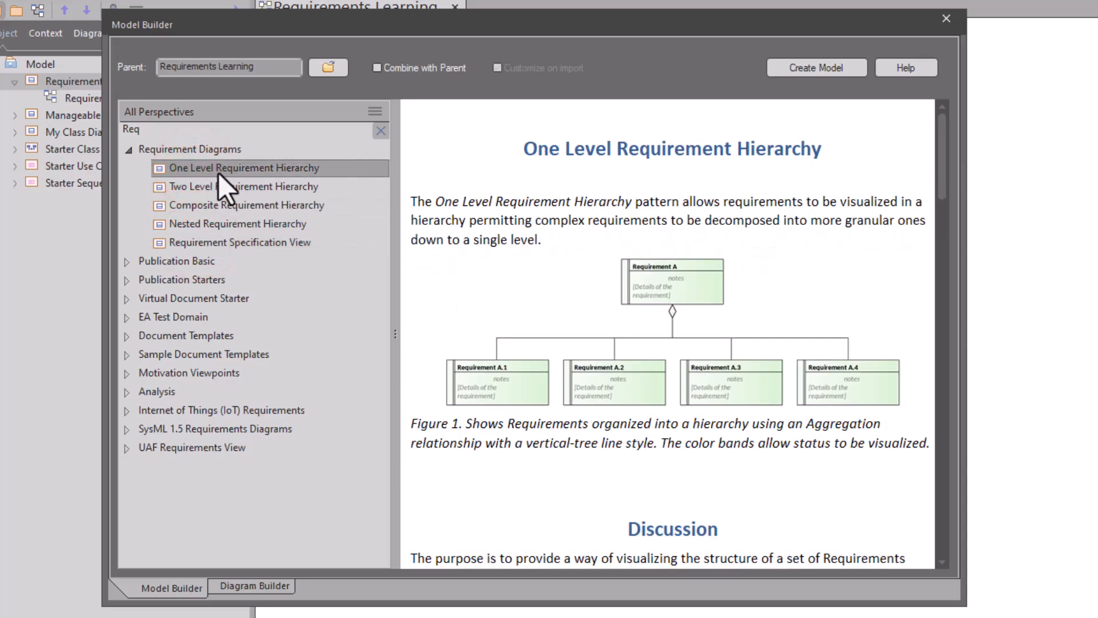
click(816, 69)
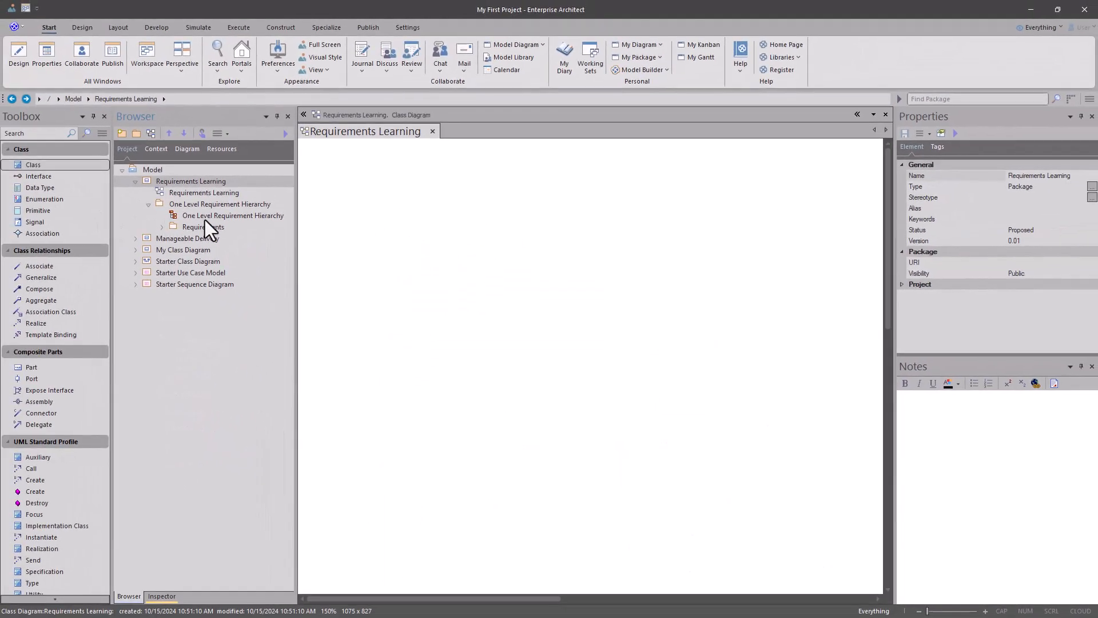
Open the One Level Requirement Hierarchy diagram of the new model and view its requirement elements
double_click(205, 219)
click(179, 205)
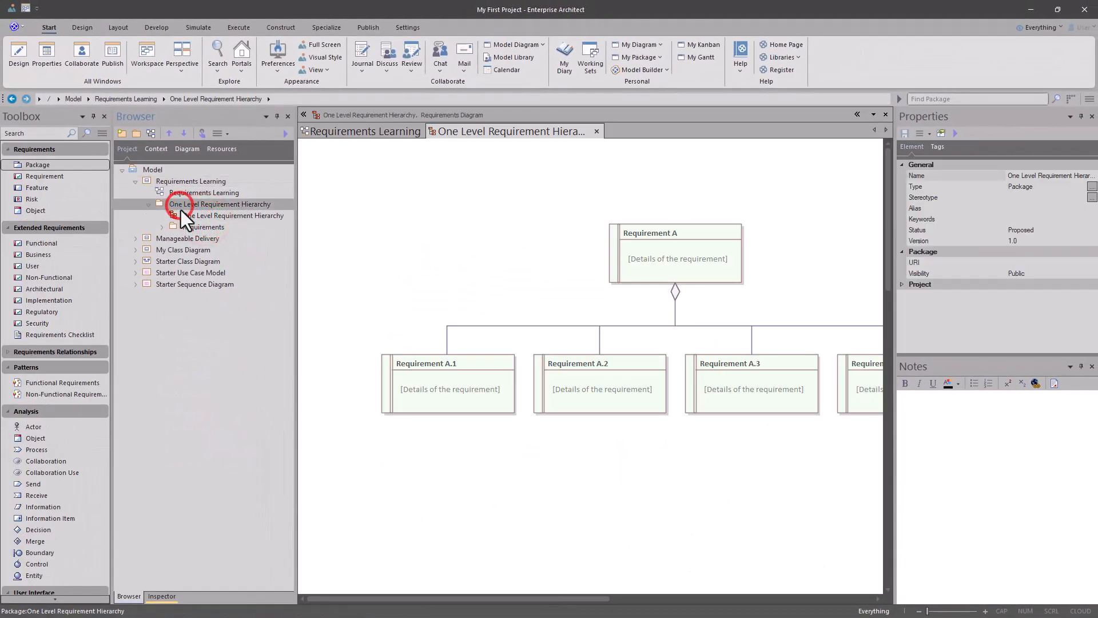
click(189, 218)
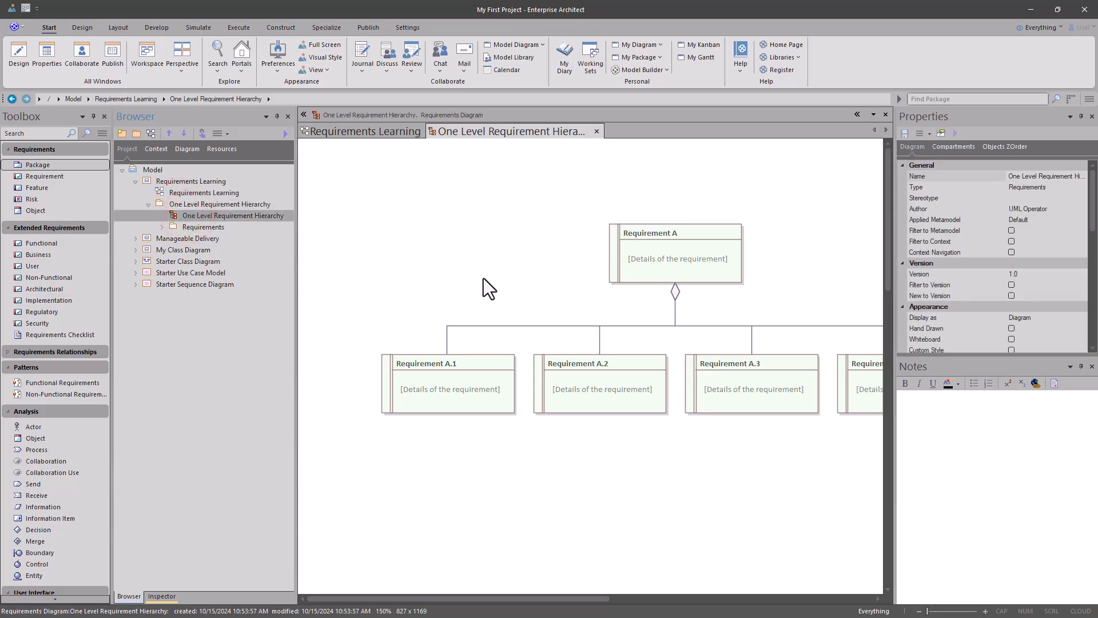
click(530, 279)
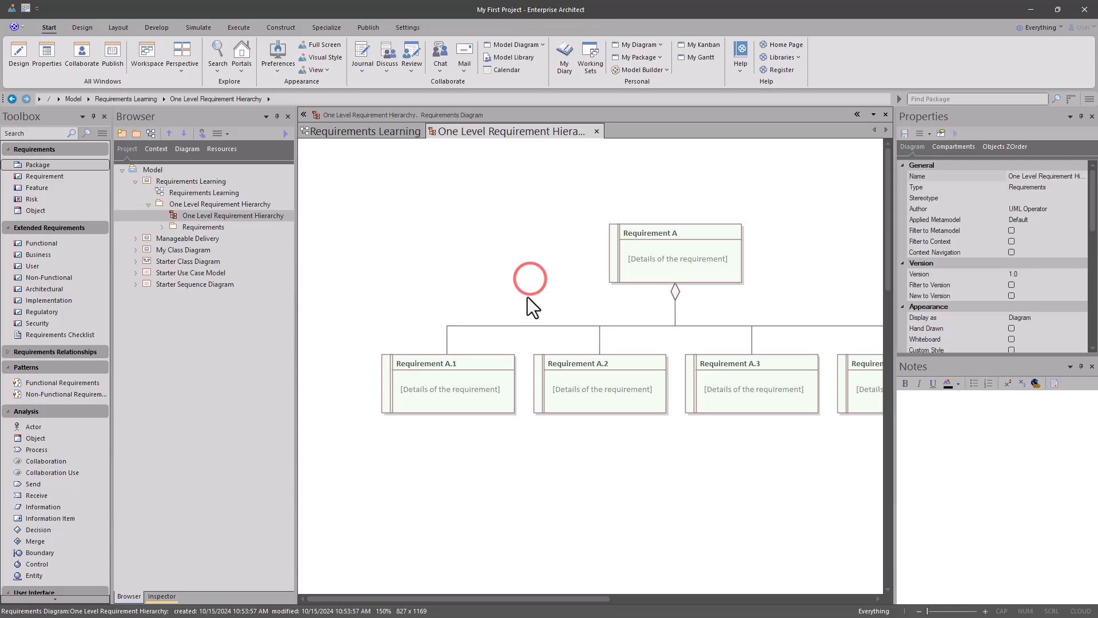
mouse_move(459, 597)
mouse_down()
mouse_move(562, 599)
mouse_move(486, 599)
mouse_up()
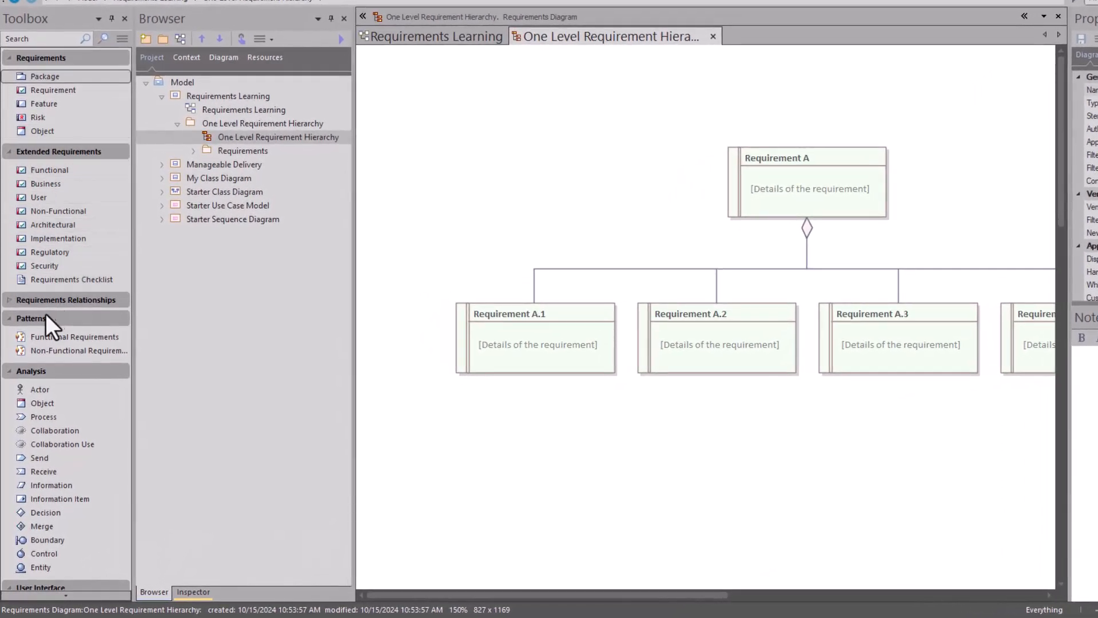
Collapse the Patterns, Analysis and User Interface groups of diagram elements and expand the Documents group
click(9, 320)
click(9, 337)
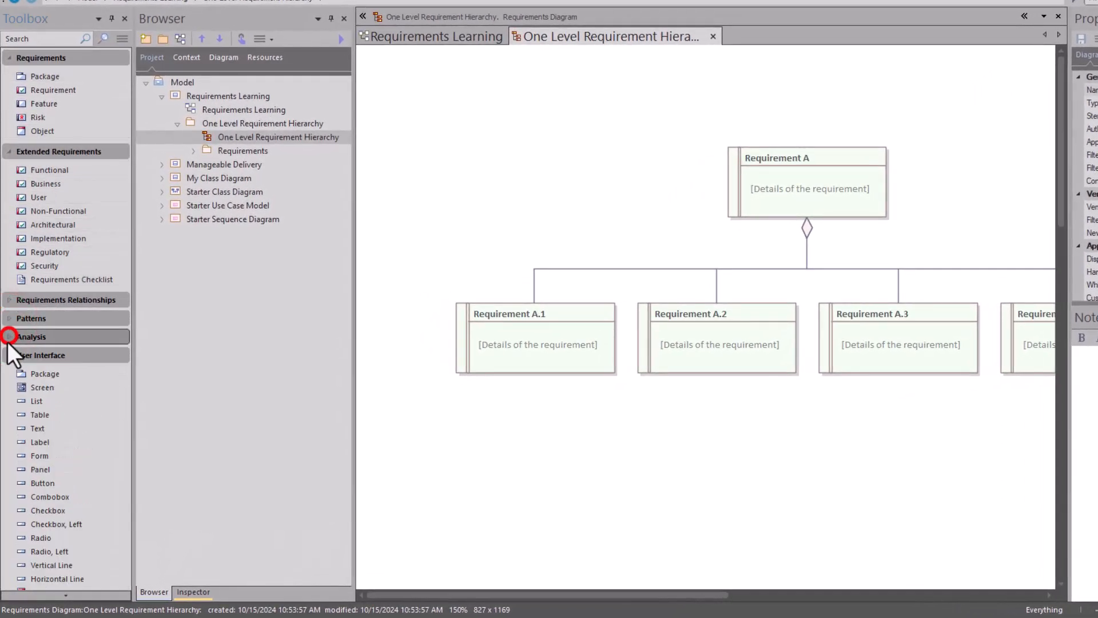
click(8, 354)
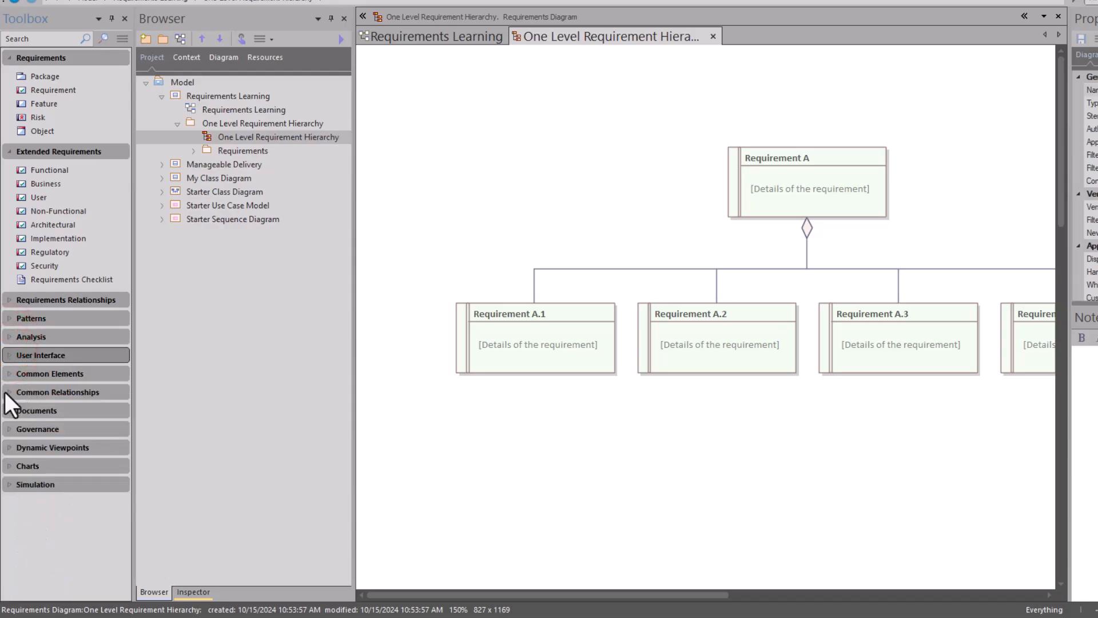
click(8, 410)
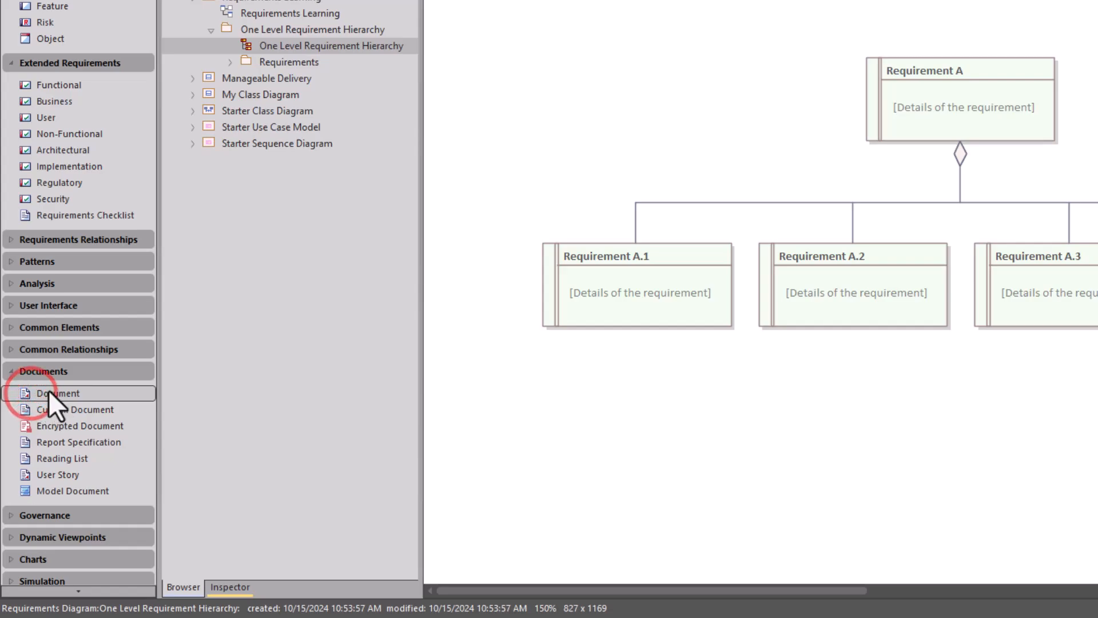
Add a Document artifact beside Requirement A in the diagram and name it "Requirements Learning"
drag(53, 396, 581, 36)
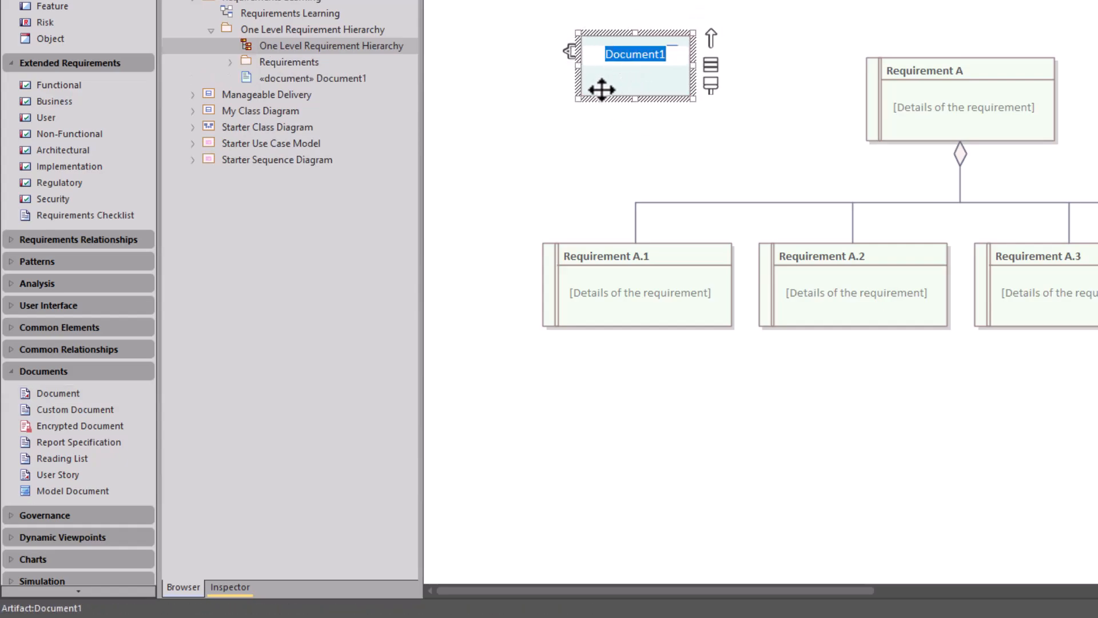
text(Requireme)
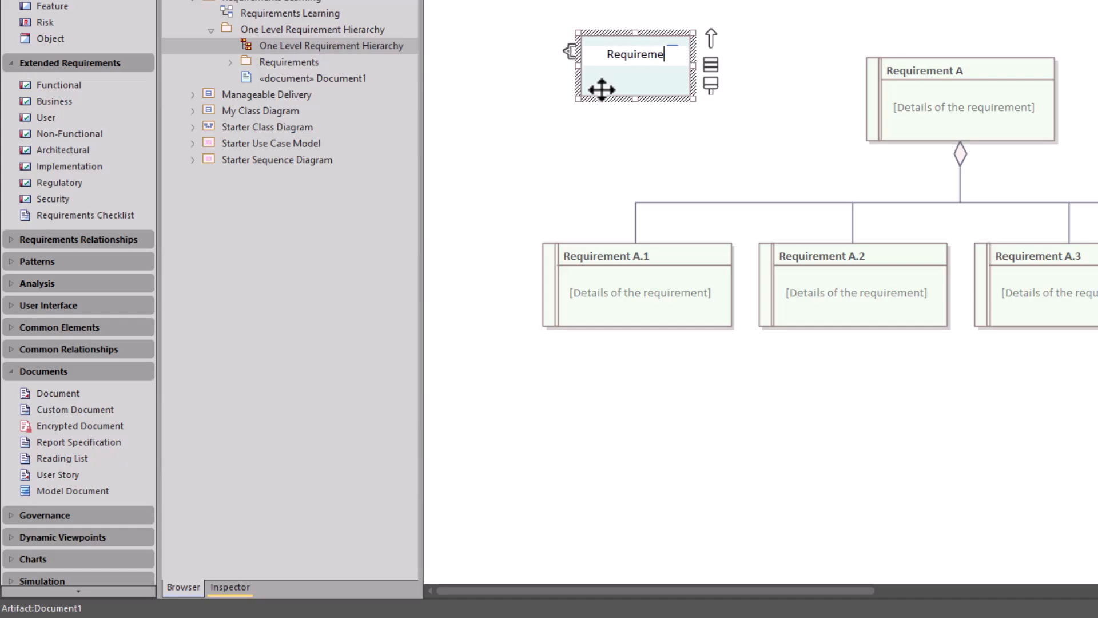
text(nts Learning)
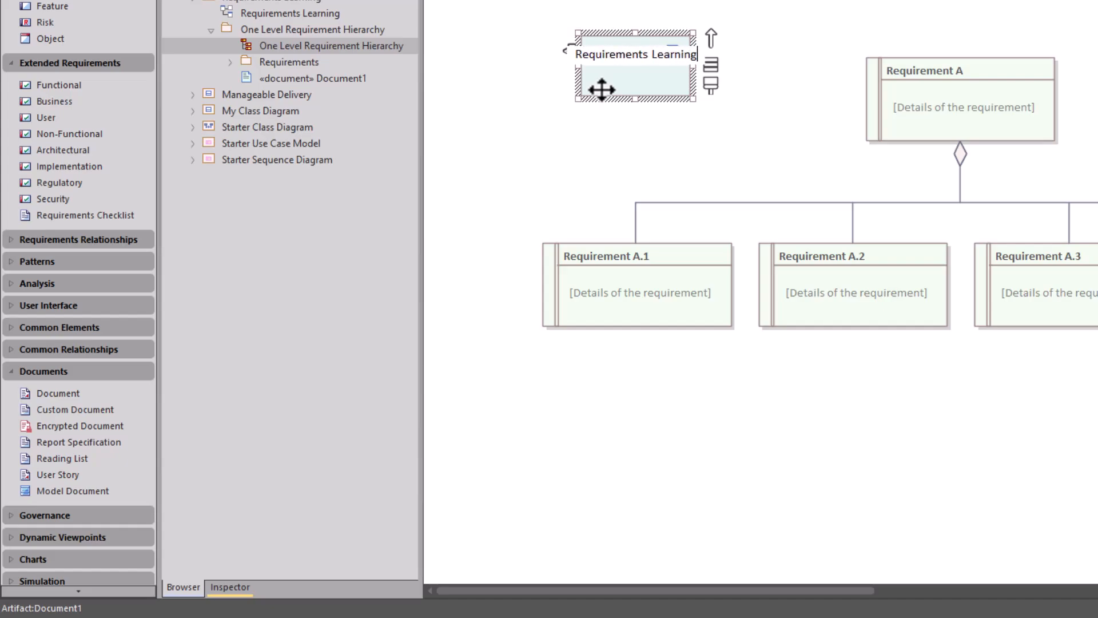
key(Return)
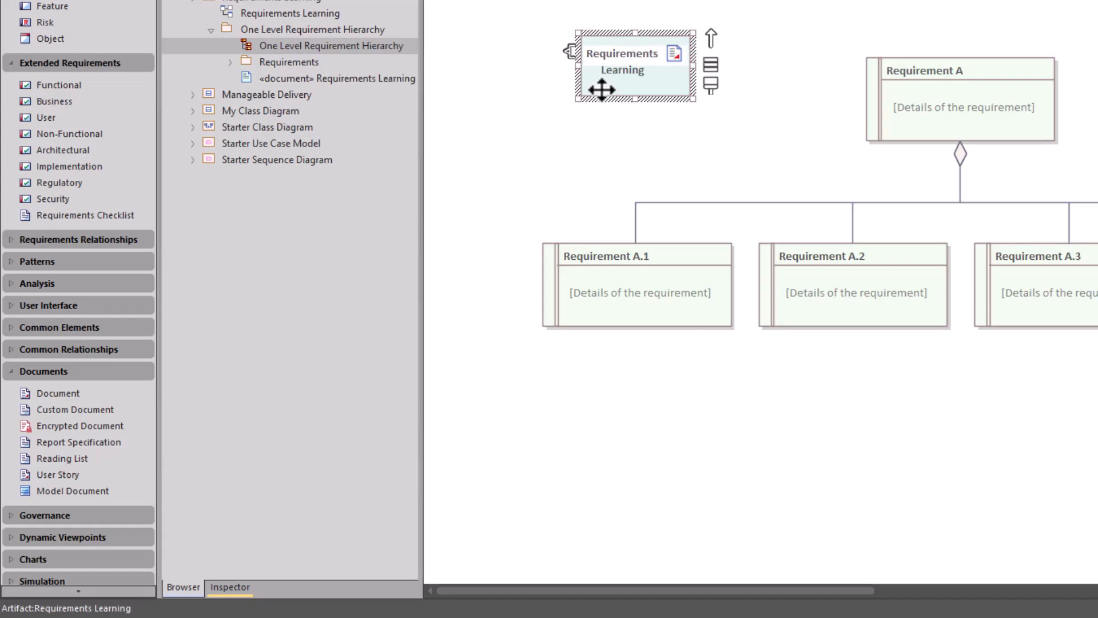
Open the Requirements Learning artifact's linked document, look through the available templates and create it with template None
double_click(651, 85)
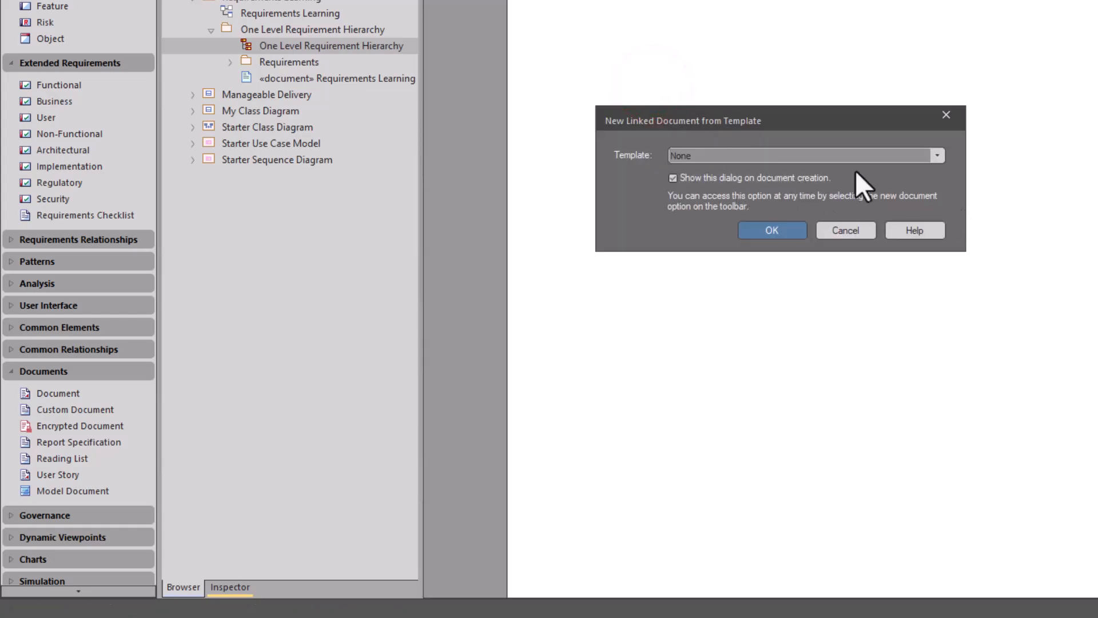
click(933, 155)
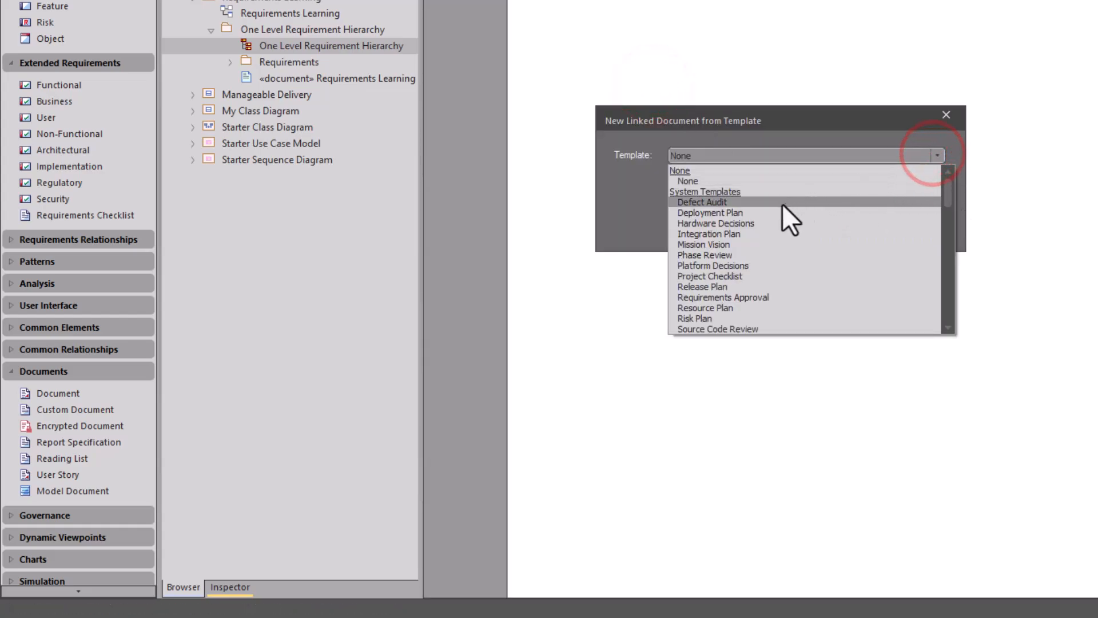
scroll(784, 293, down, 15)
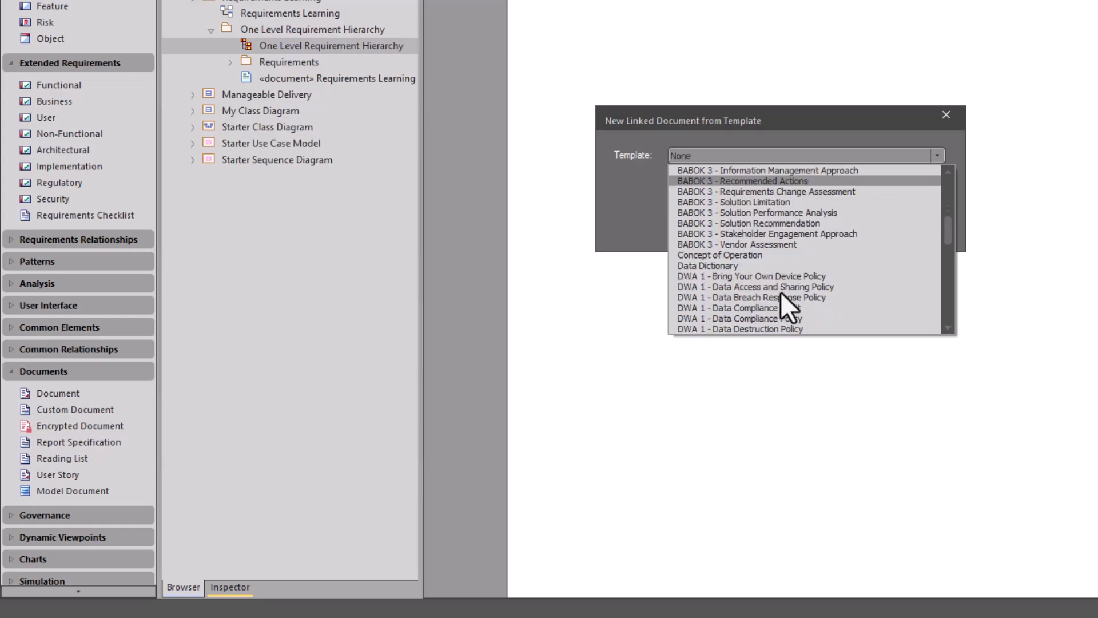
scroll(779, 292, down, 9)
scroll(777, 293, up, 10)
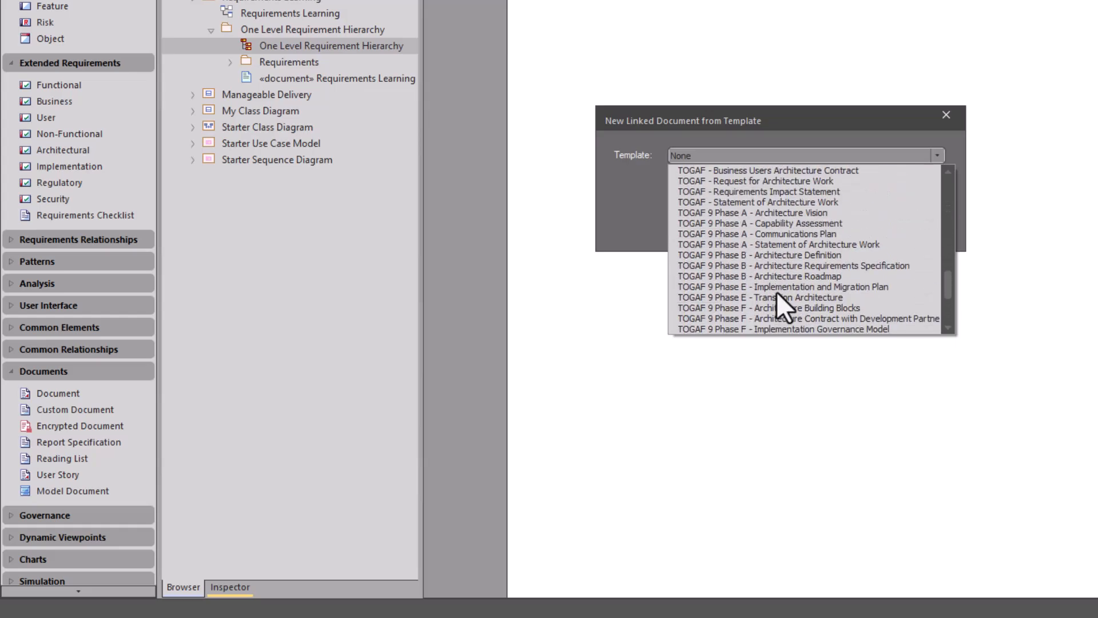
scroll(777, 287, up, 10)
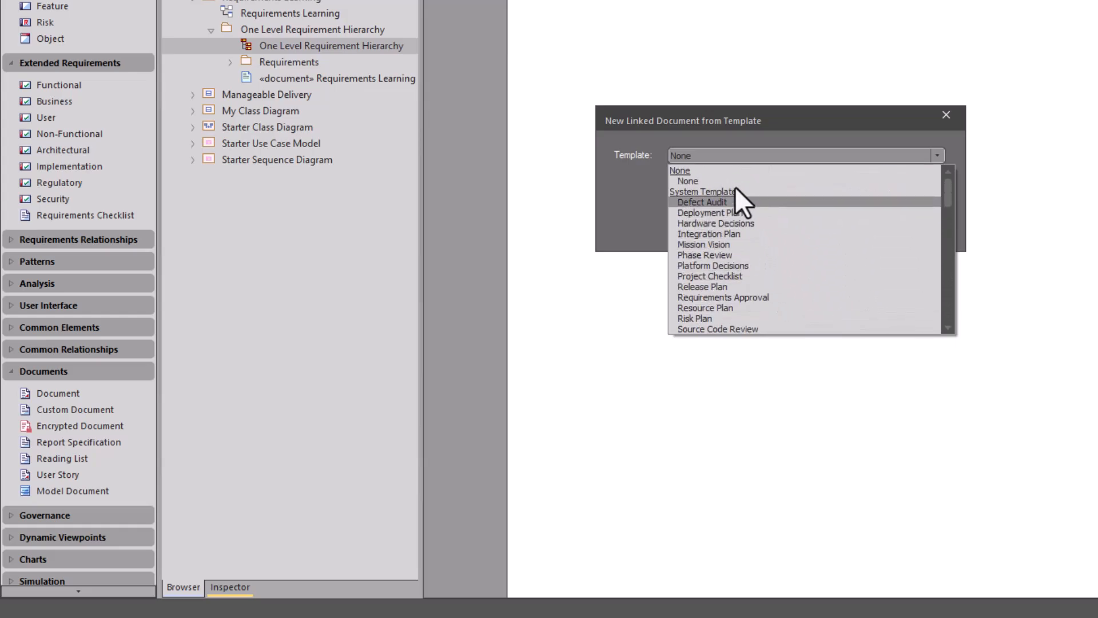
click(715, 179)
click(766, 227)
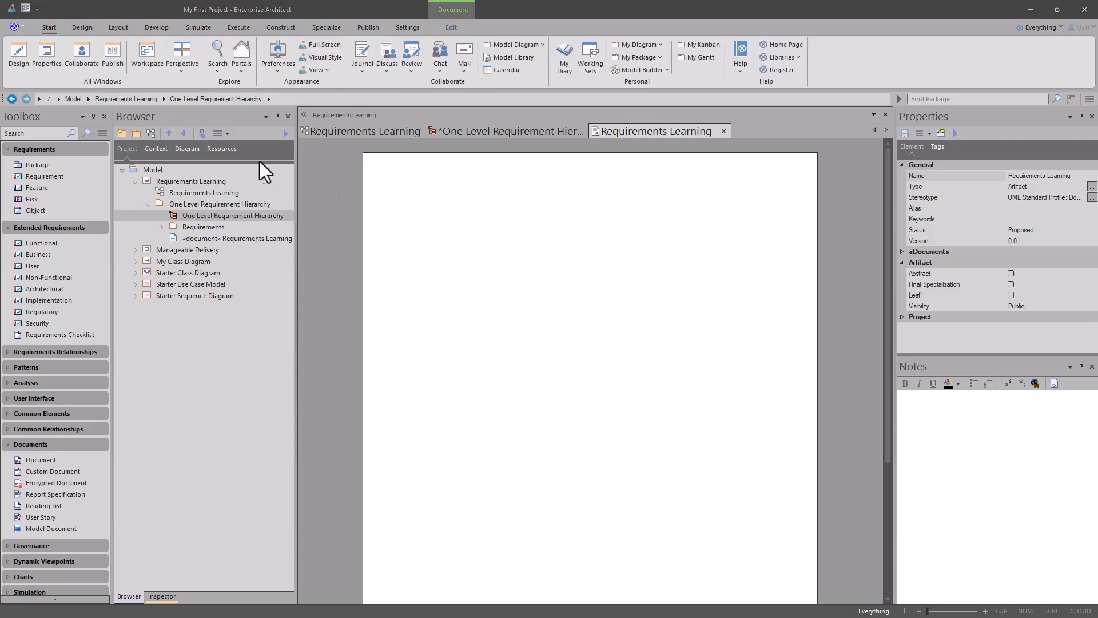
Open the Model Builder and copy the entire description of the One Level Requirement Hierarchy pattern
click(122, 134)
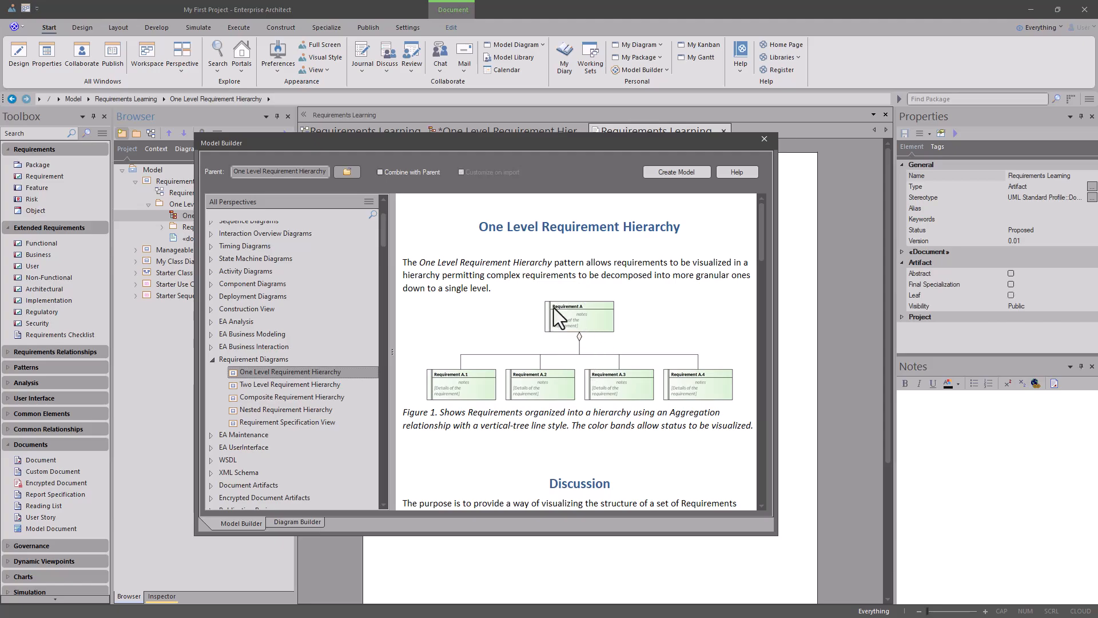
click(493, 243)
key(ctrl+a)
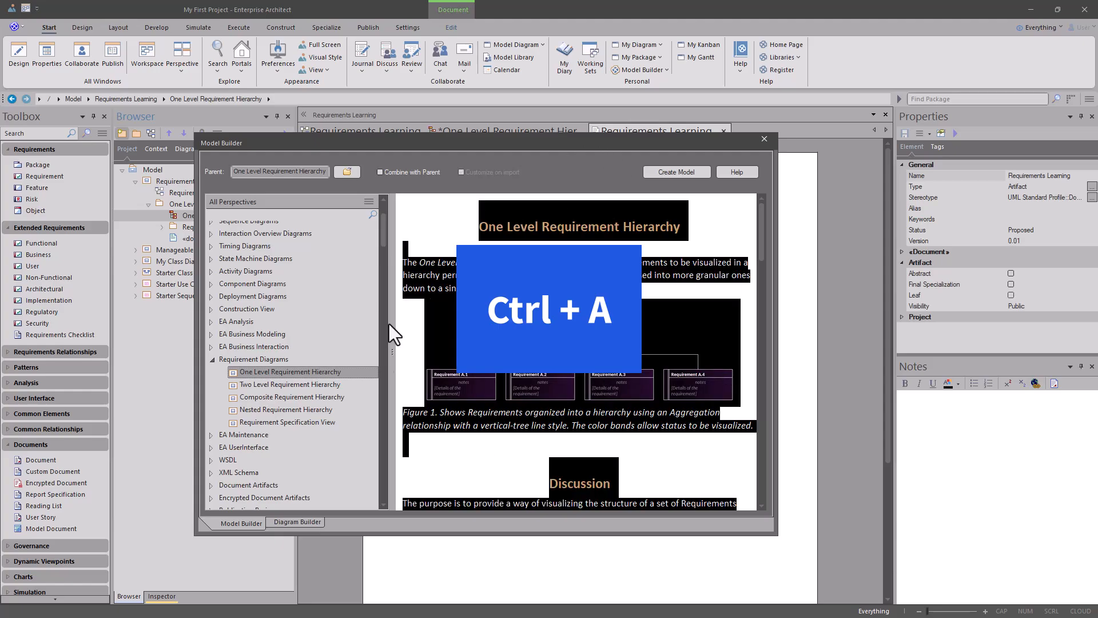
scroll(557, 448, down, 15)
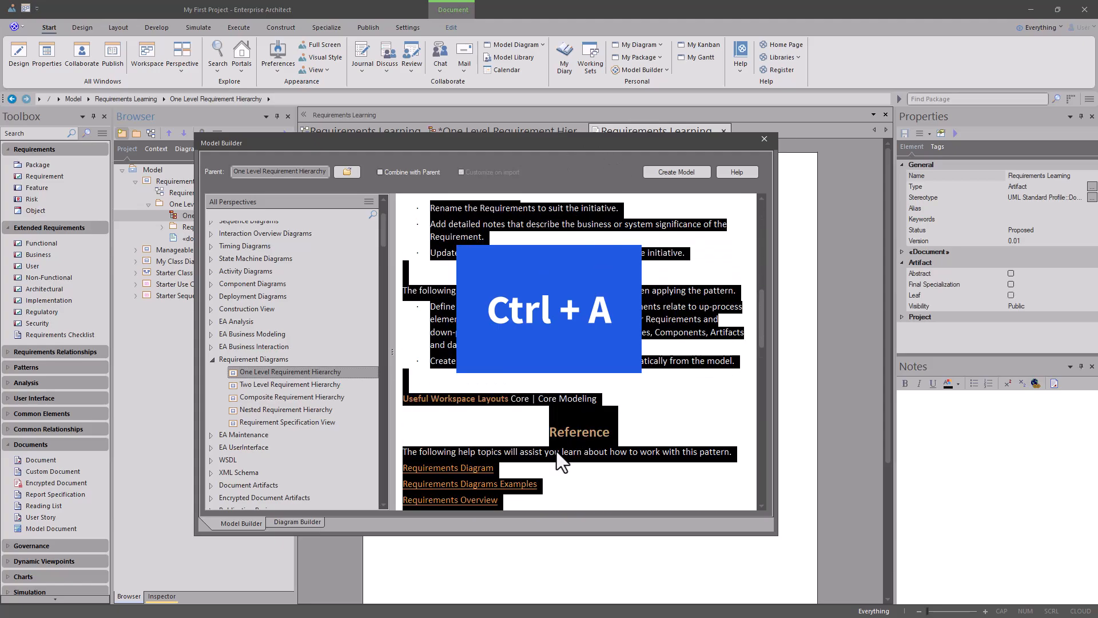
scroll(557, 451, up, 5)
key(ctrl+c)
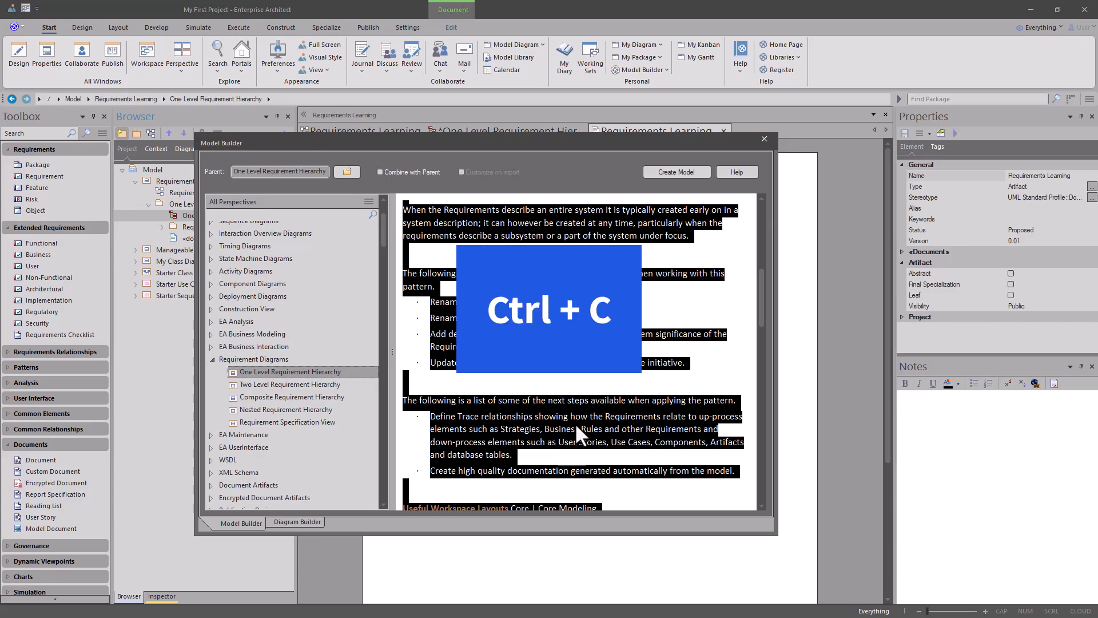
Close the Model Builder, paste the copied pattern description into the Requirements Learning document and save the document
click(765, 138)
click(521, 248)
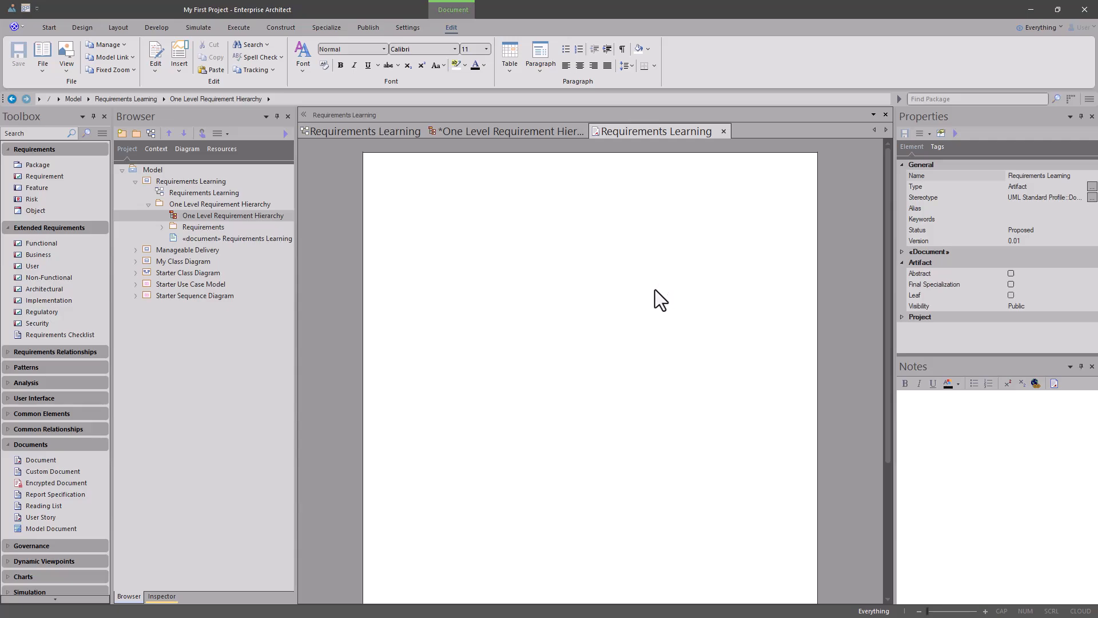
key(ctrl+v)
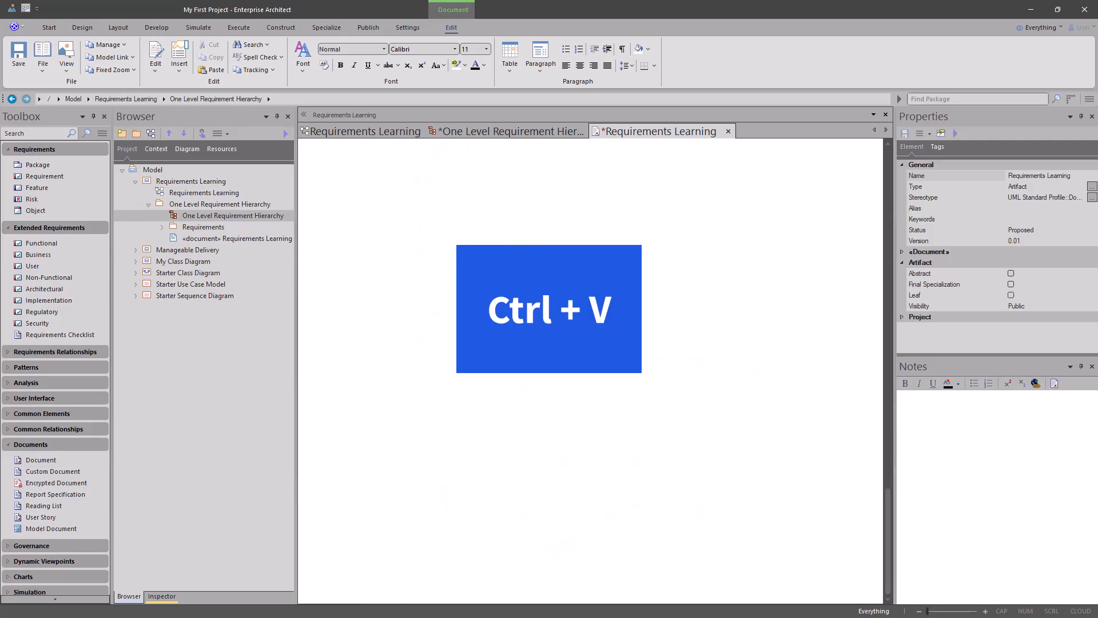
scroll(620, 327, up, 15)
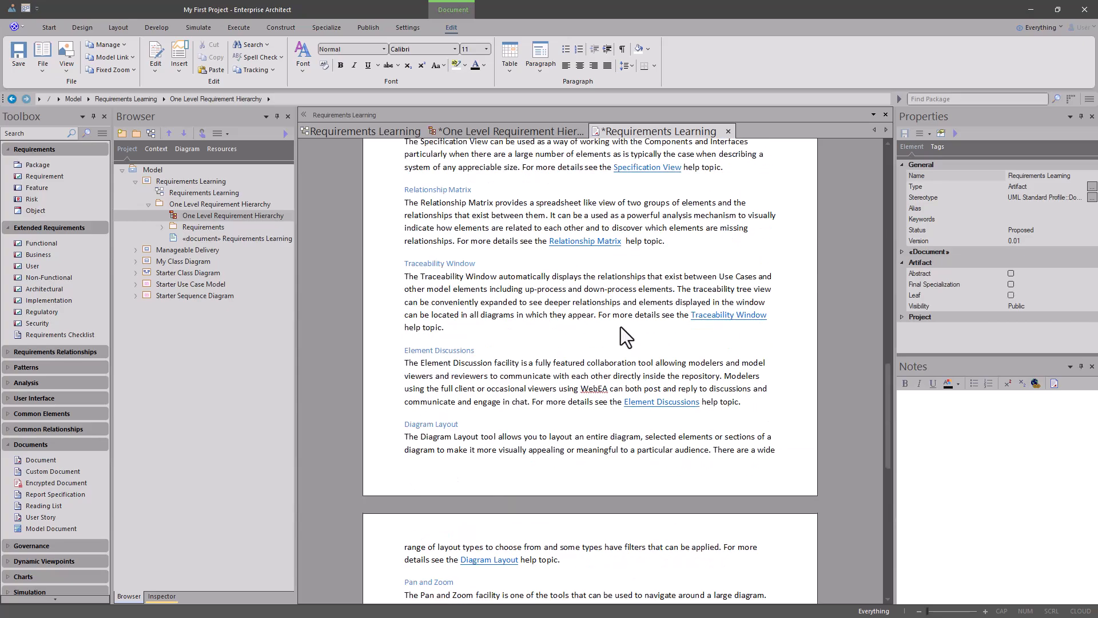
scroll(620, 327, up, 10)
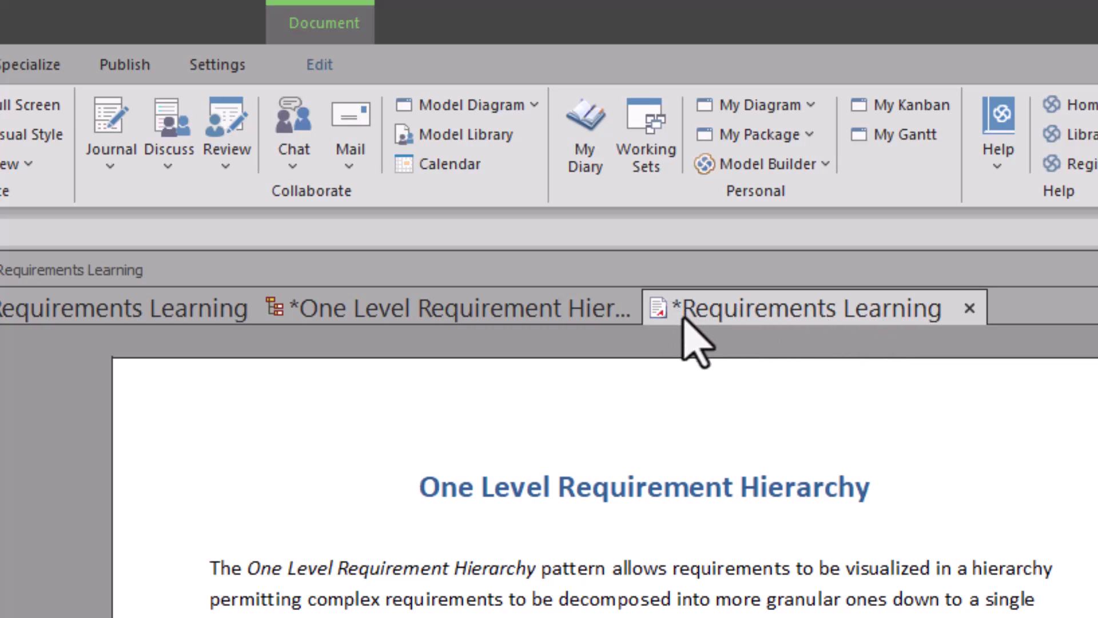
click(665, 435)
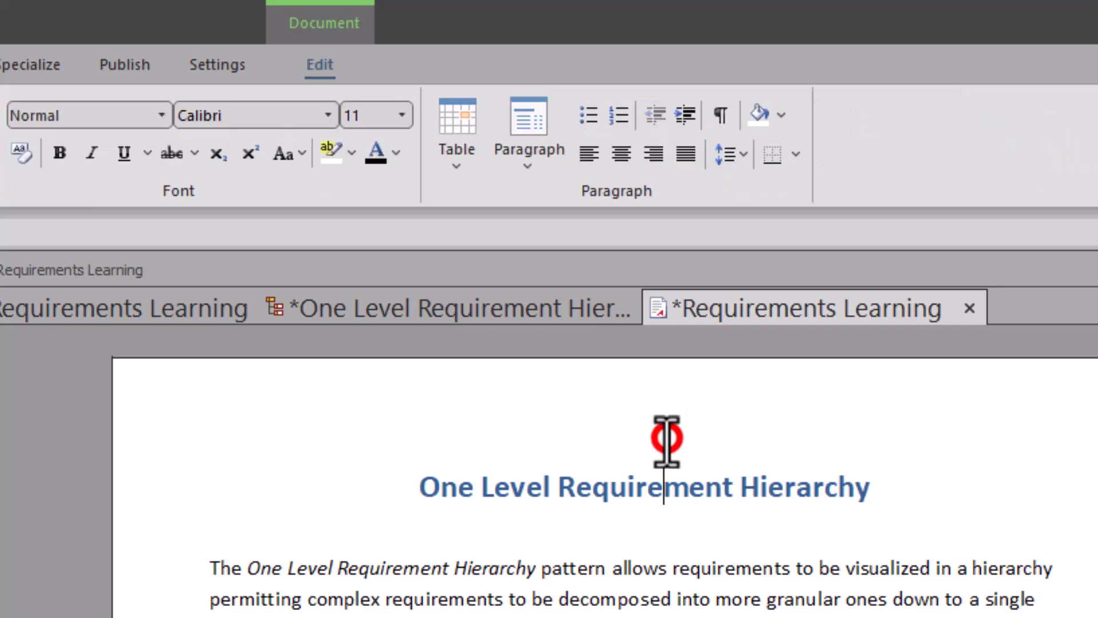
key(ctrl+s)
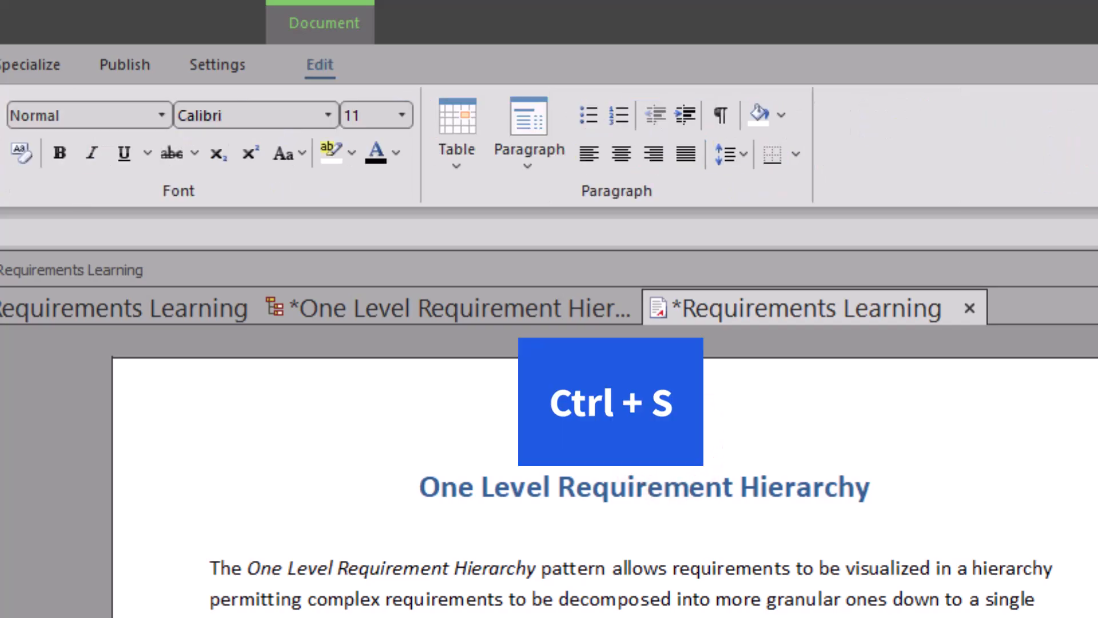
Return to the One Level Requirement Hierarchy diagram, save it and deselect the document artifact
click(424, 311)
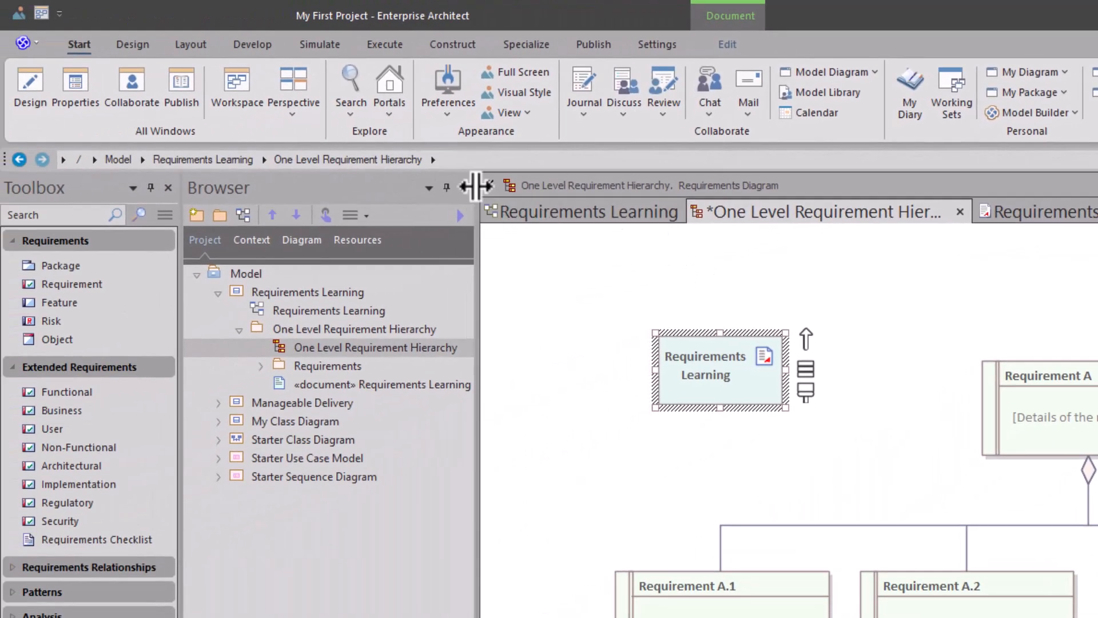
click(140, 44)
click(190, 45)
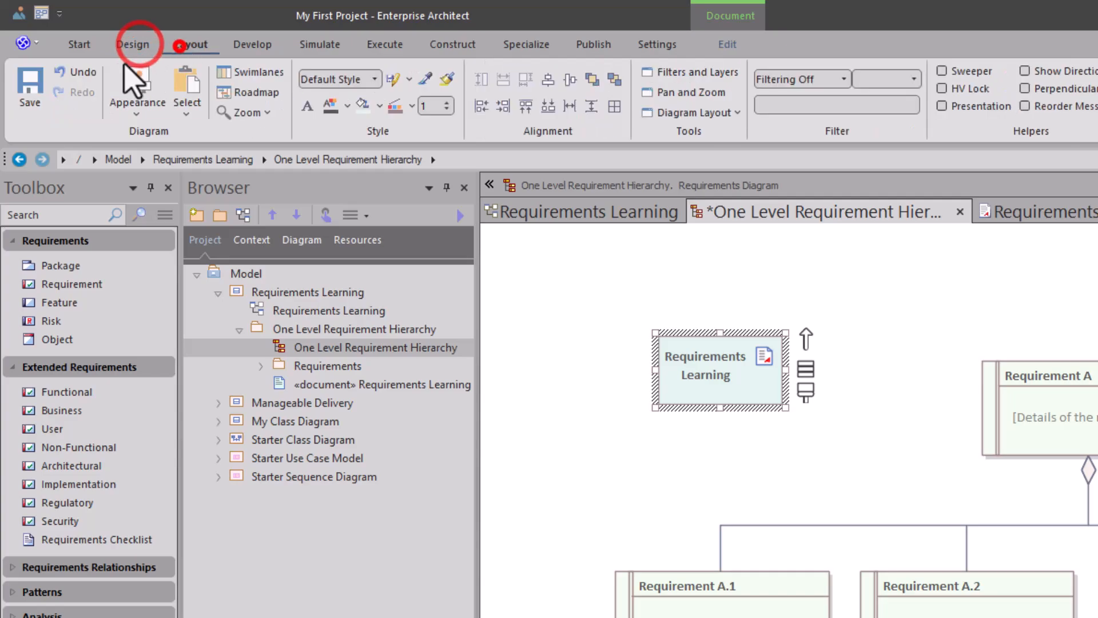
click(38, 103)
click(720, 275)
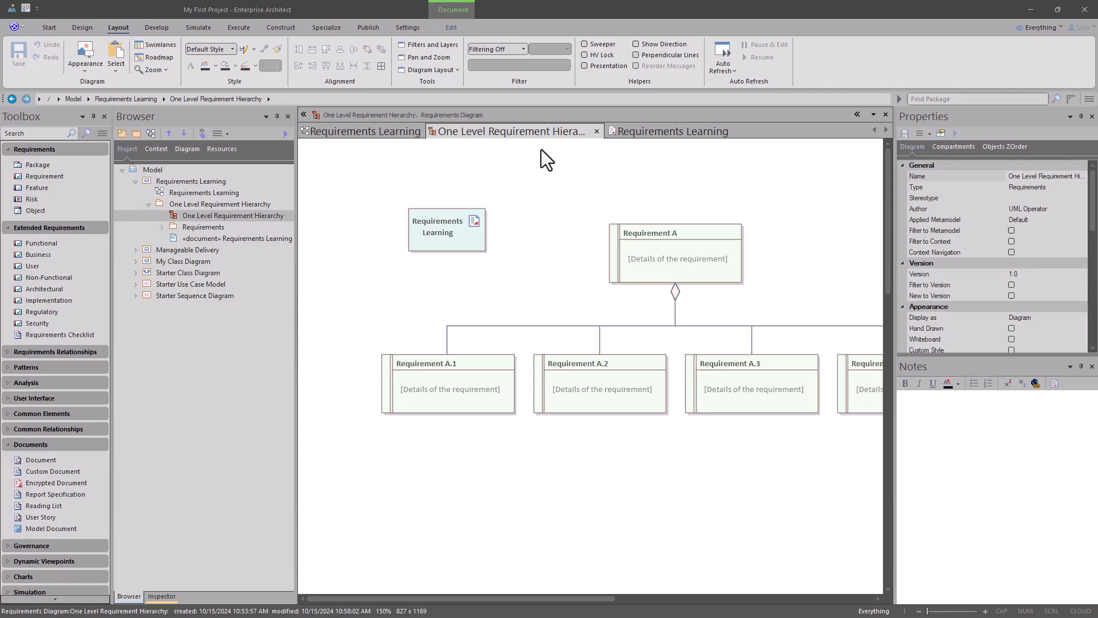
Check the Requirements Learning document, then shift its artifact slightly in the hierarchy diagram and start closing the diagram
click(654, 131)
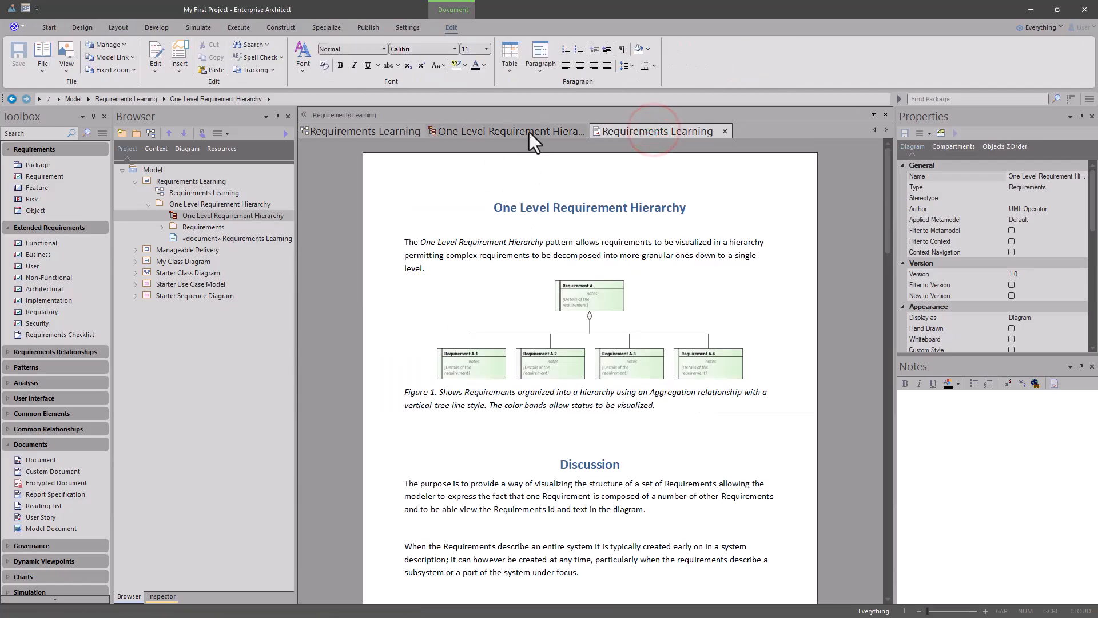
click(529, 131)
drag(466, 231, 473, 242)
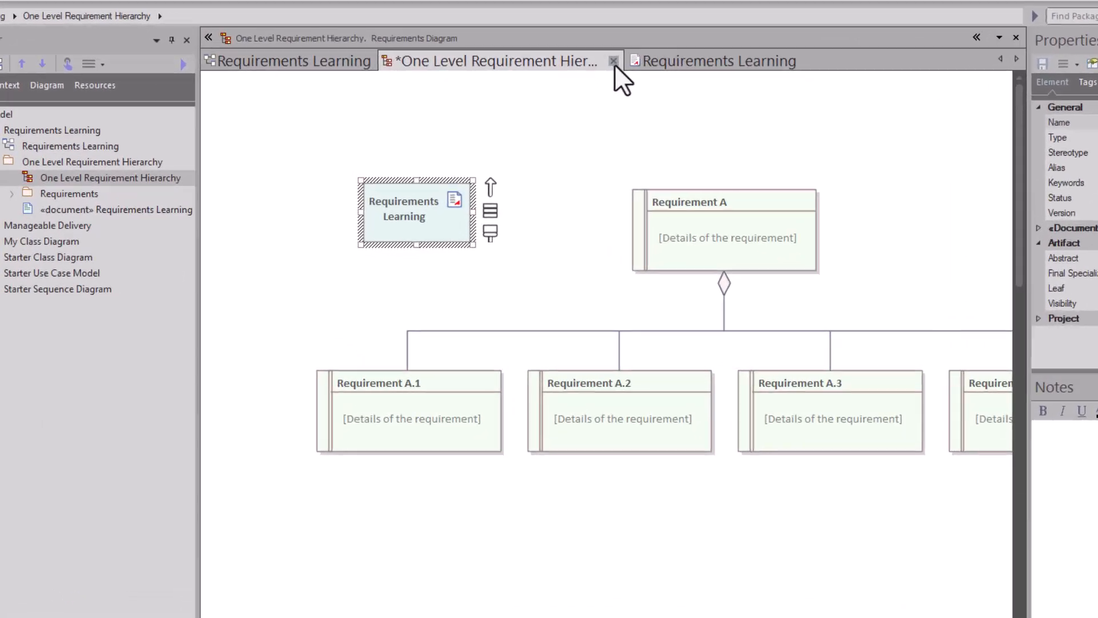
click(614, 61)
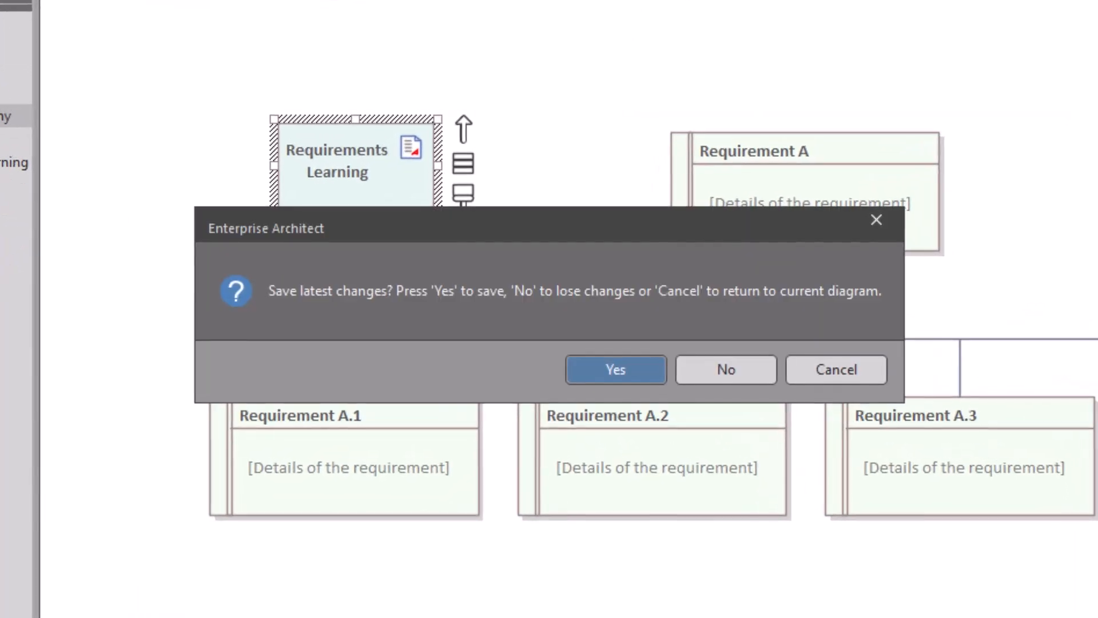
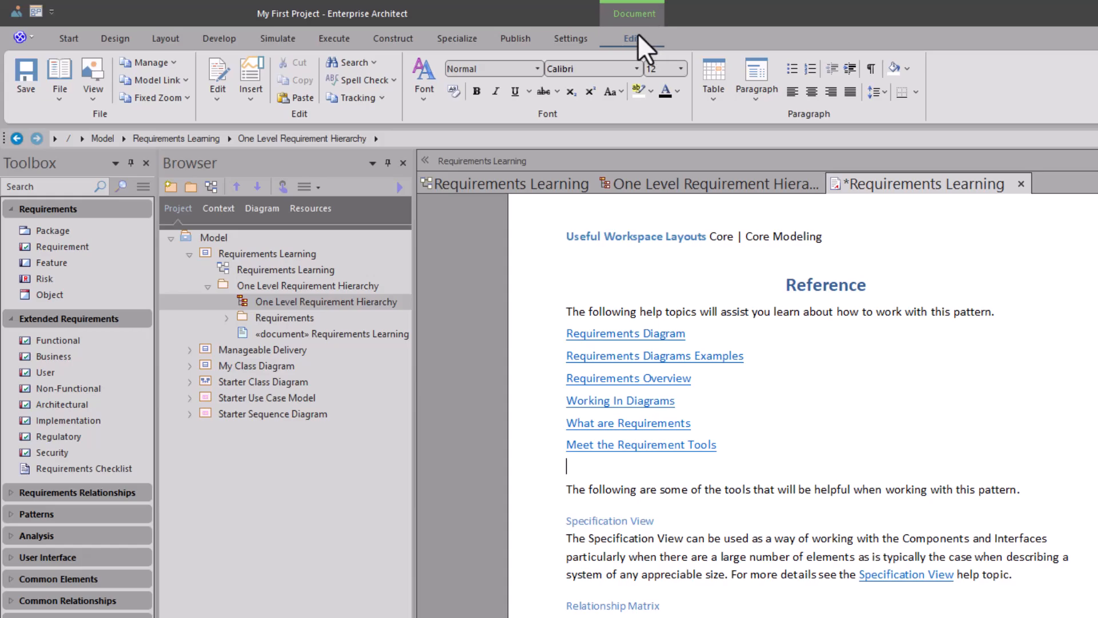
click(252, 98)
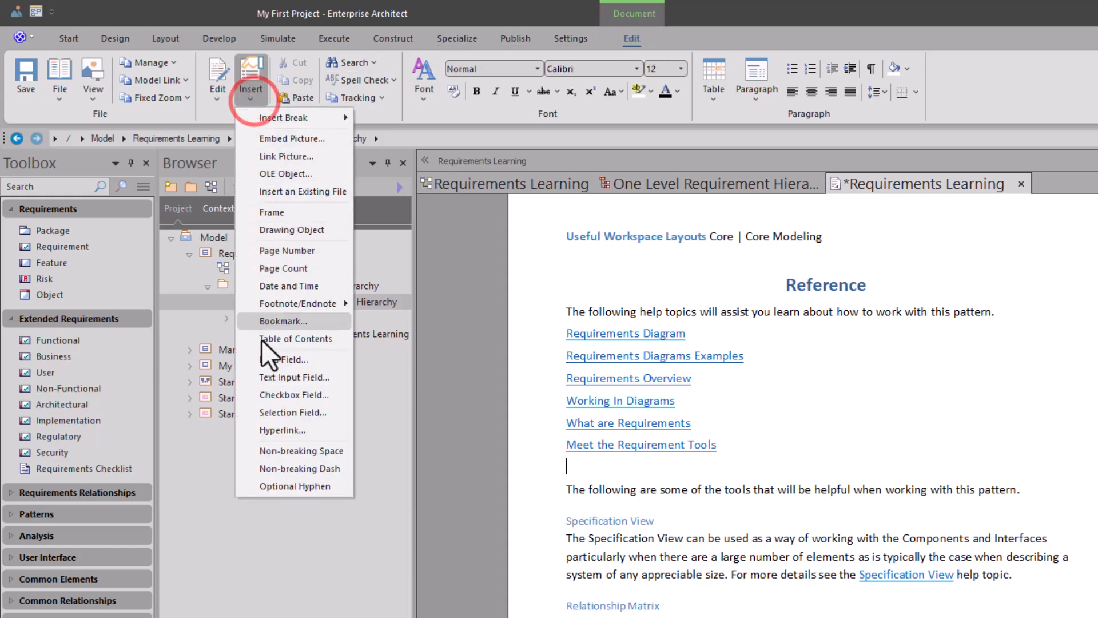
click(284, 431)
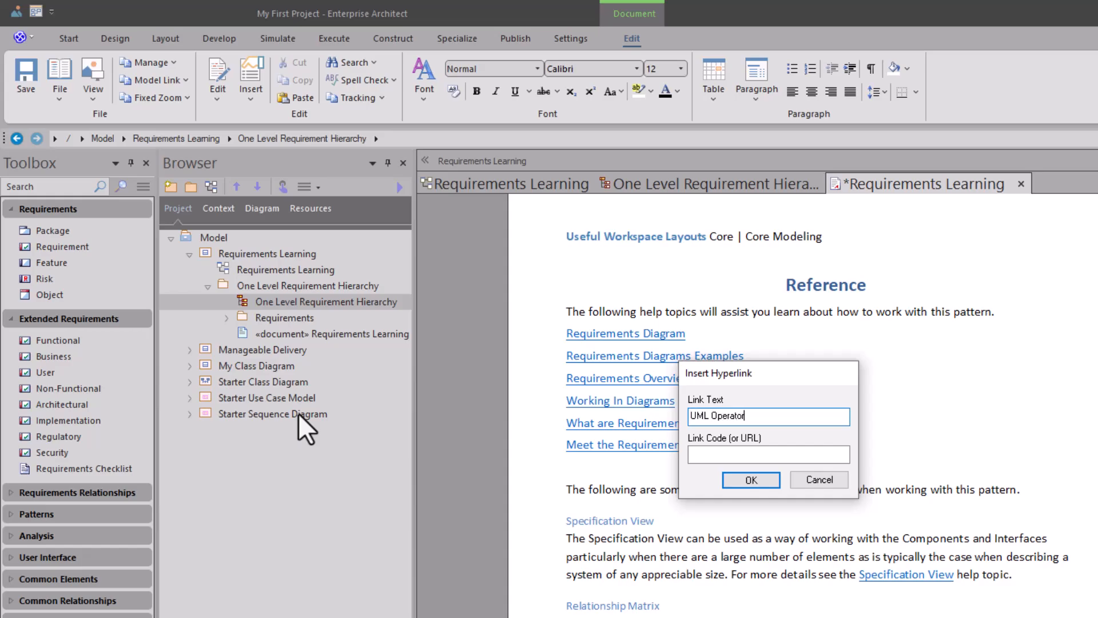
click(699, 452)
text(https://www.youtube.com/@UMLOperator)
click(751, 478)
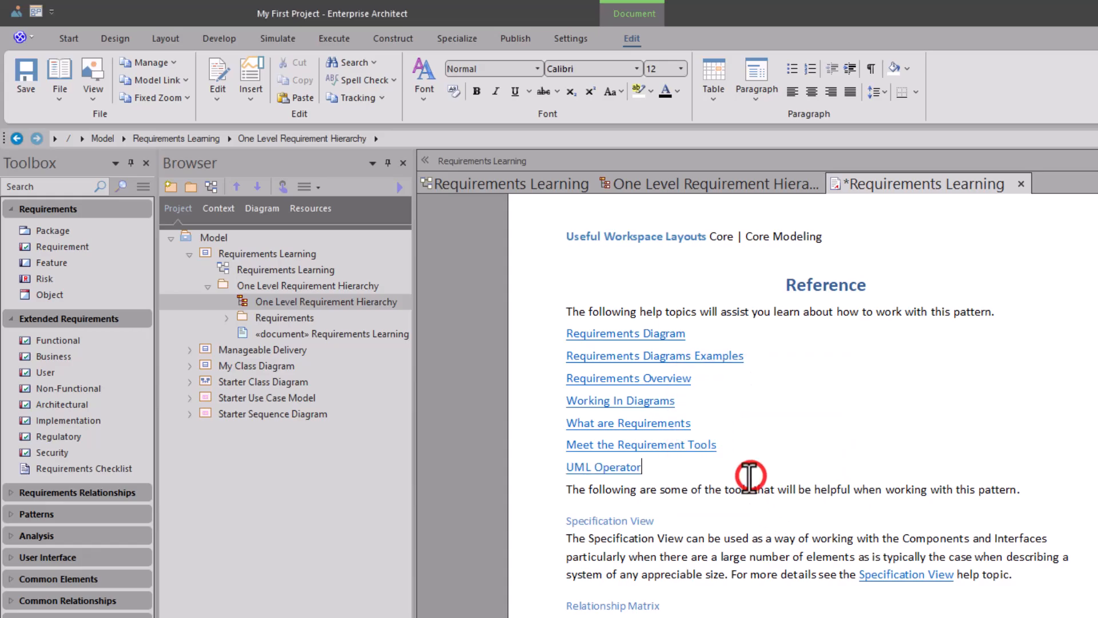
key(Return)
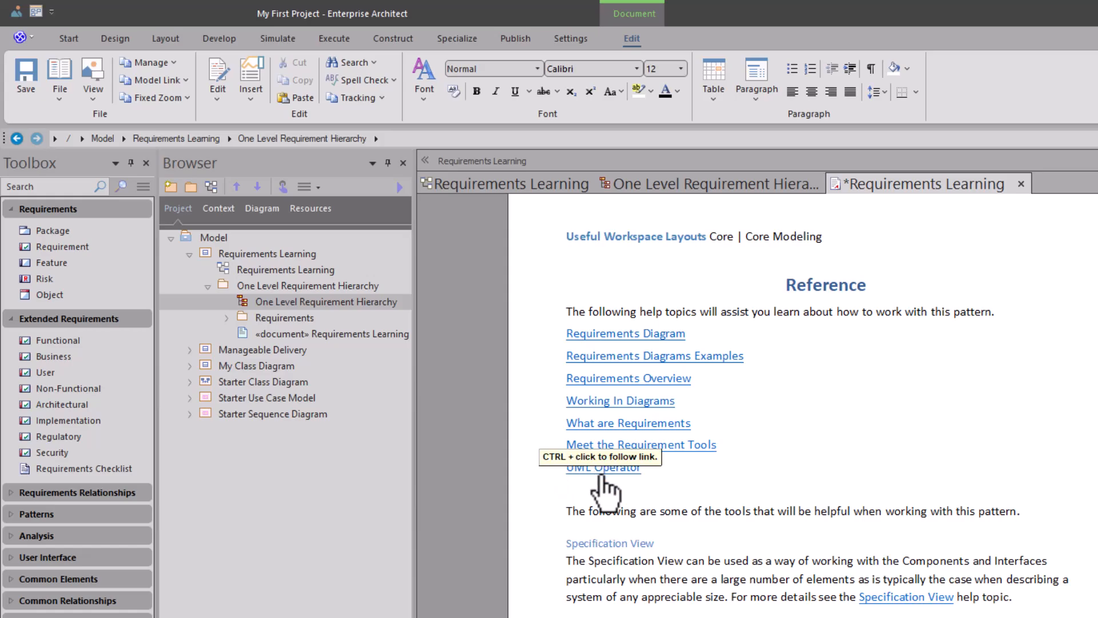
Follow the UML Operator link to YouTube and search that channel for "Requirements"
ctrl+click(601, 469)
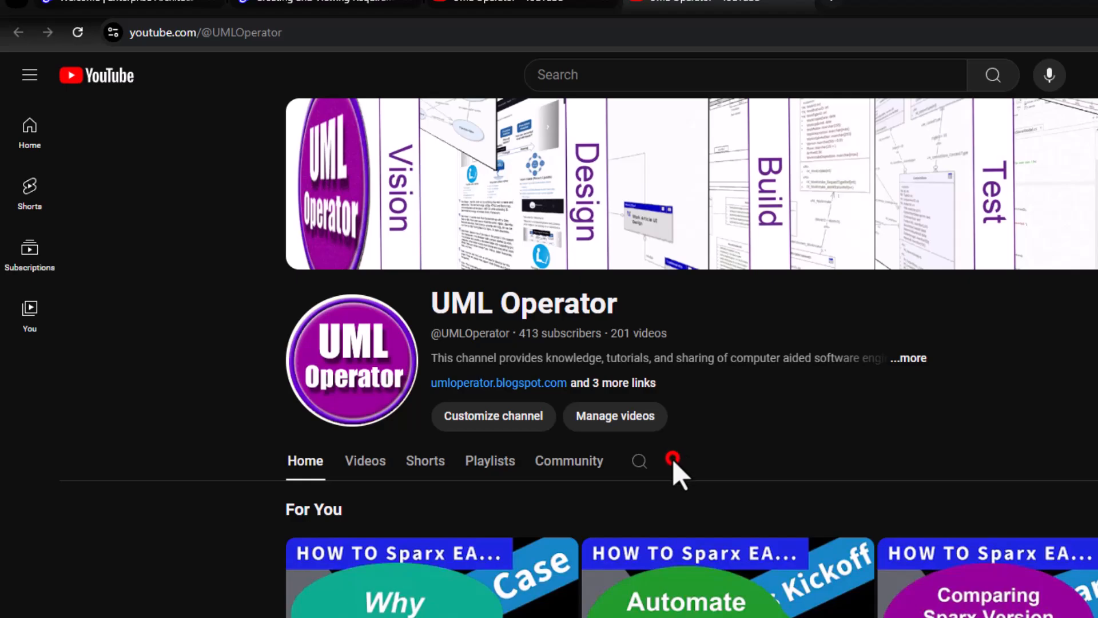
click(640, 460)
text(Requirements)
key(Return)
Look through the channel's search results and open the Requirements Engineering playlist
scroll(715, 457, down, 2)
scroll(577, 358, down, 5)
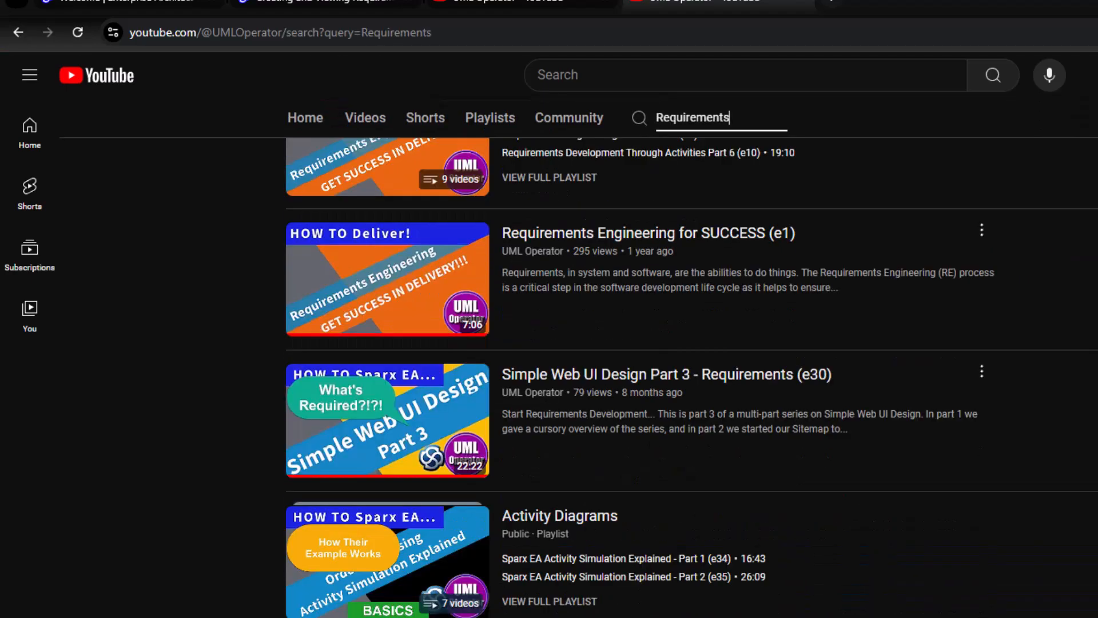
scroll(692, 377, up, 6)
scroll(692, 378, down, 4)
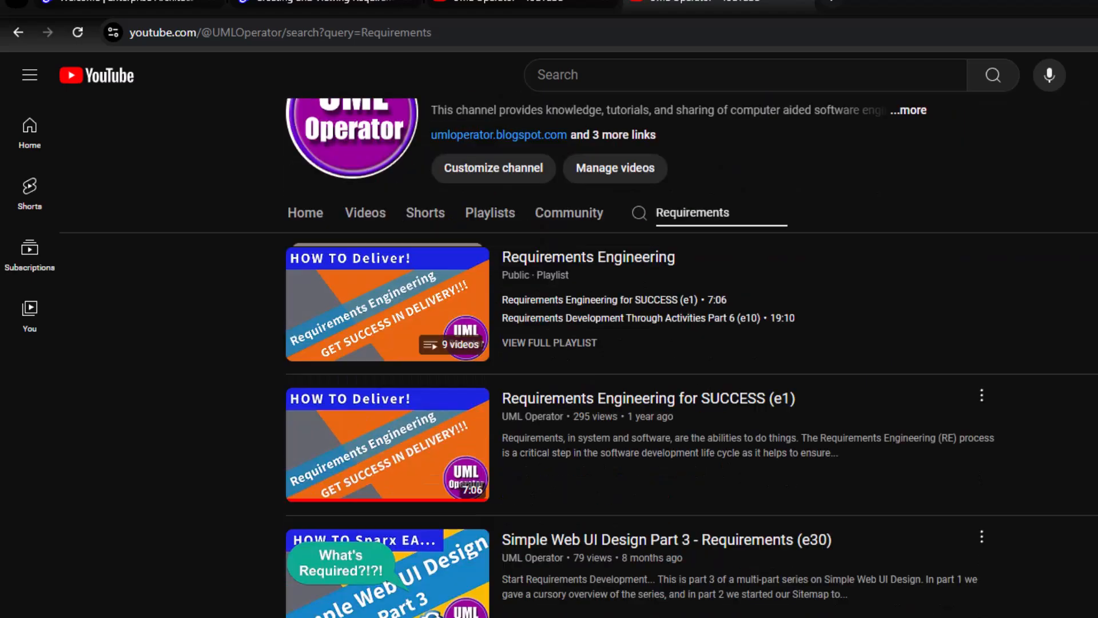
scroll(692, 377, down, 4)
scroll(791, 573, up, 4)
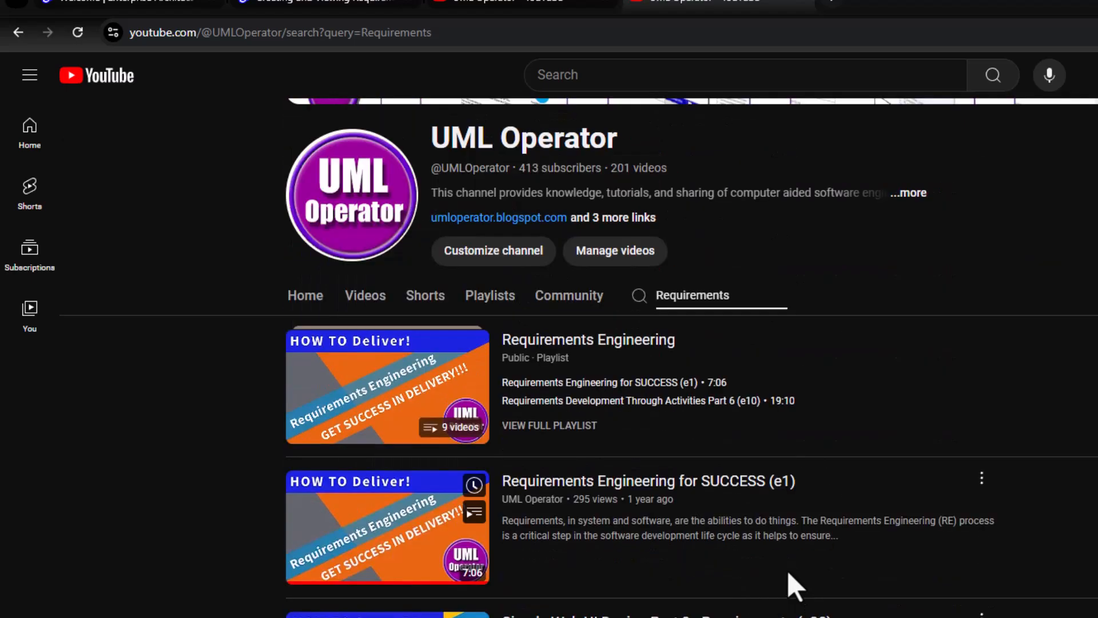
click(620, 340)
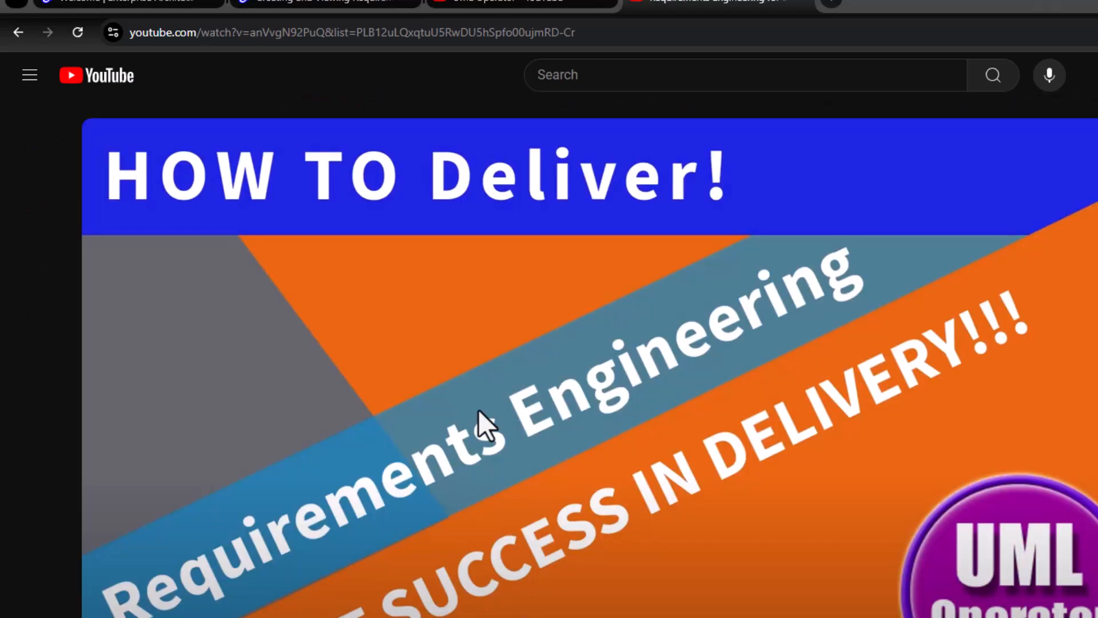
click(580, 33)
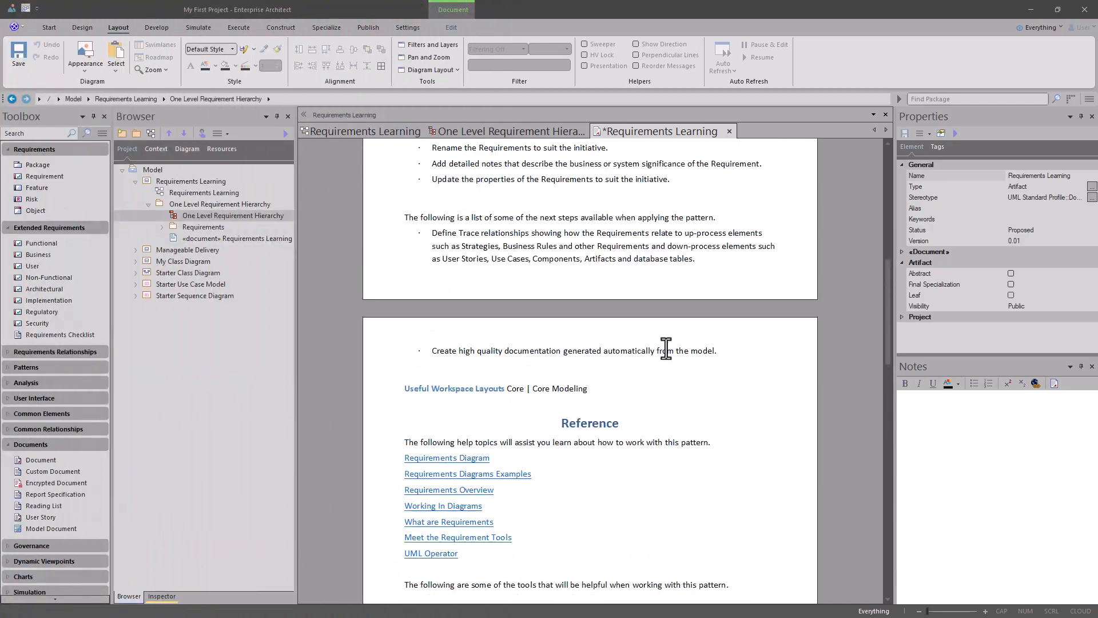
Return to Enterprise Architect, close the Requirements Learning document with its changes saved, and deselect its artifact in the diagram
scroll(665, 348, up, 5)
scroll(667, 345, up, 3)
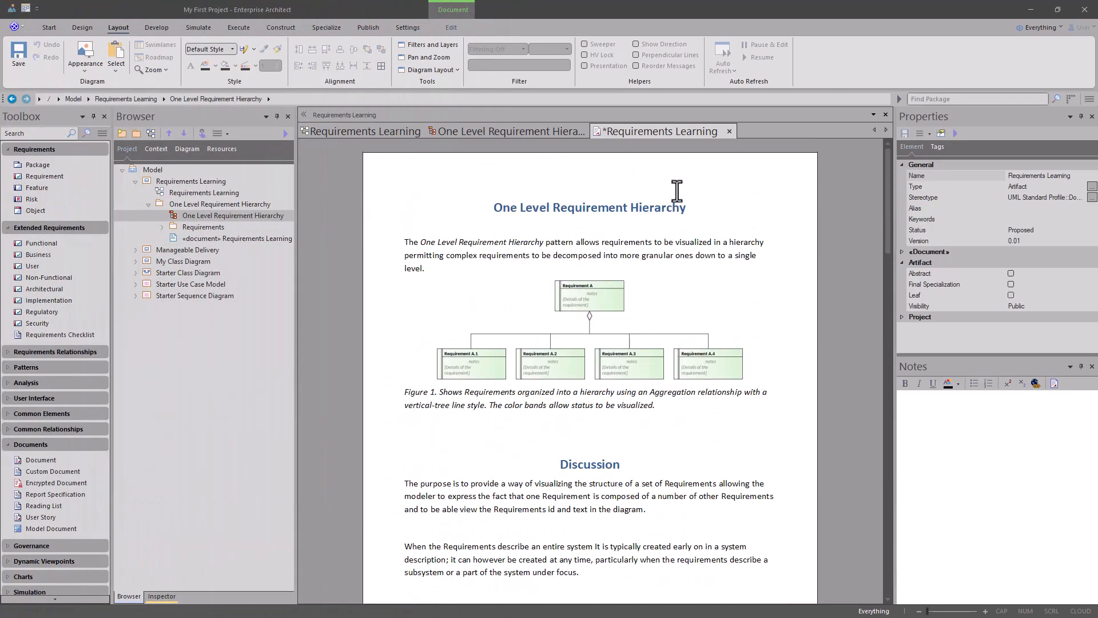
click(728, 132)
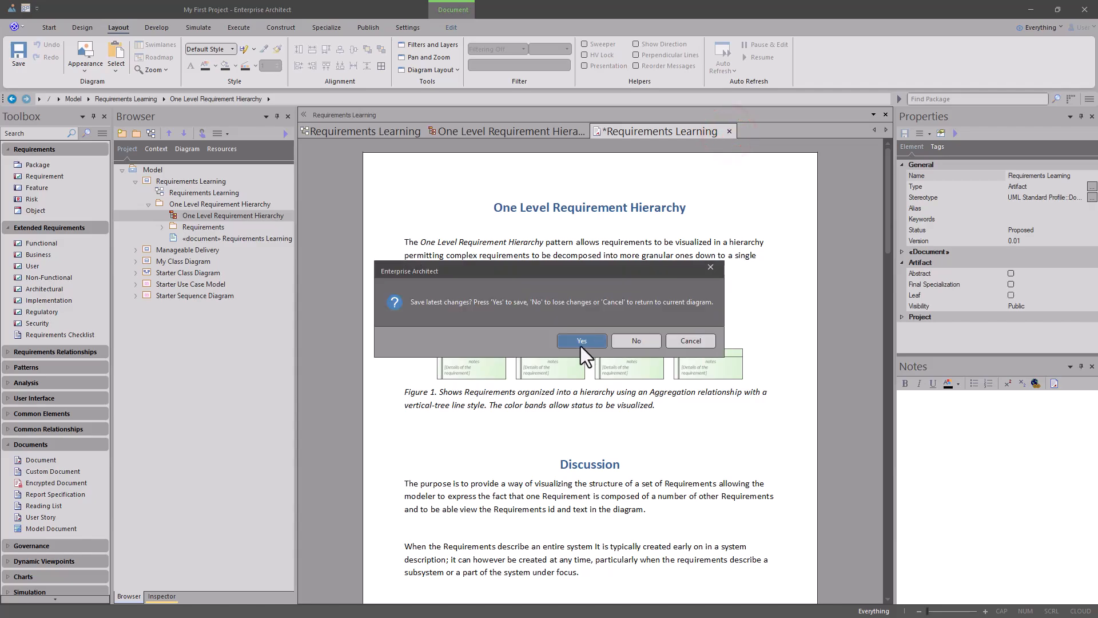
click(580, 345)
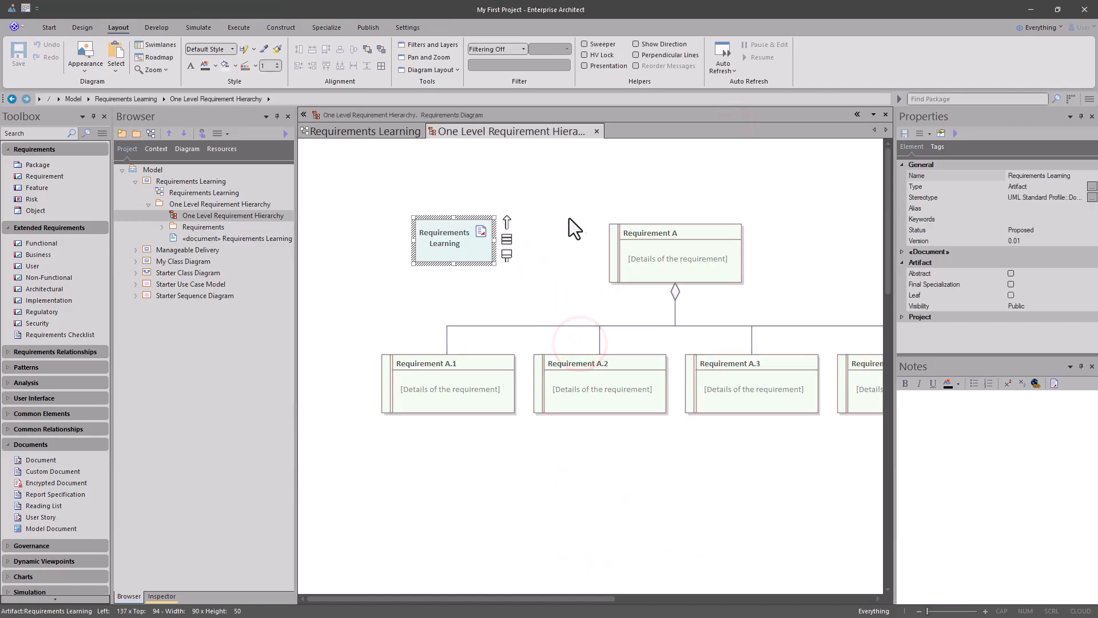
click(541, 262)
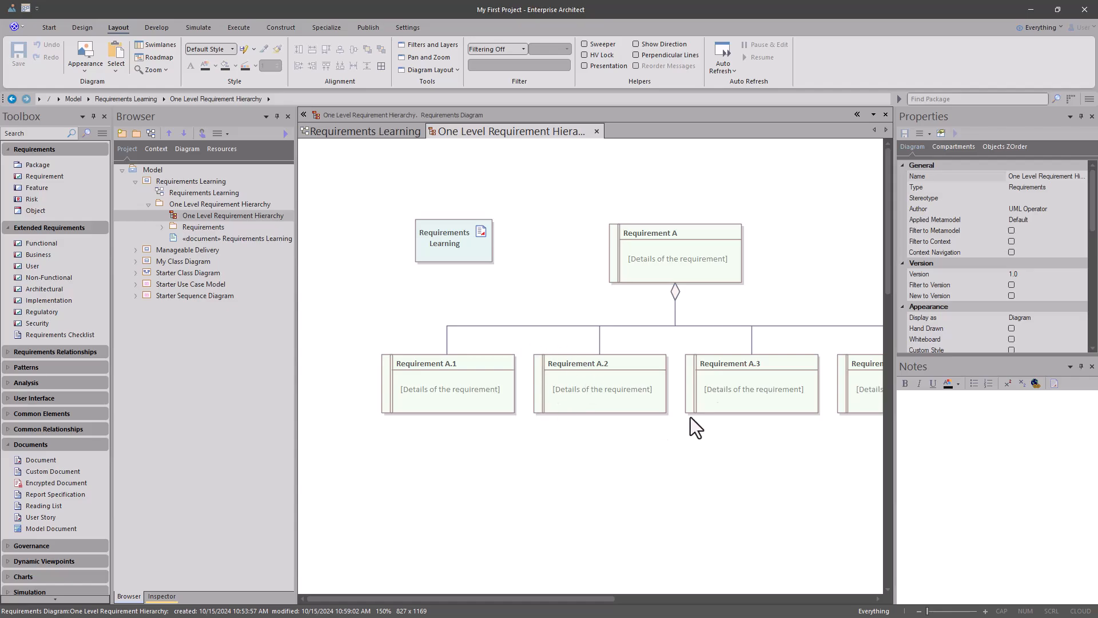
Reopen the Requirements Learning document from its artifact and check the Useful Workspace Layouts recommended for the pattern
click(191, 181)
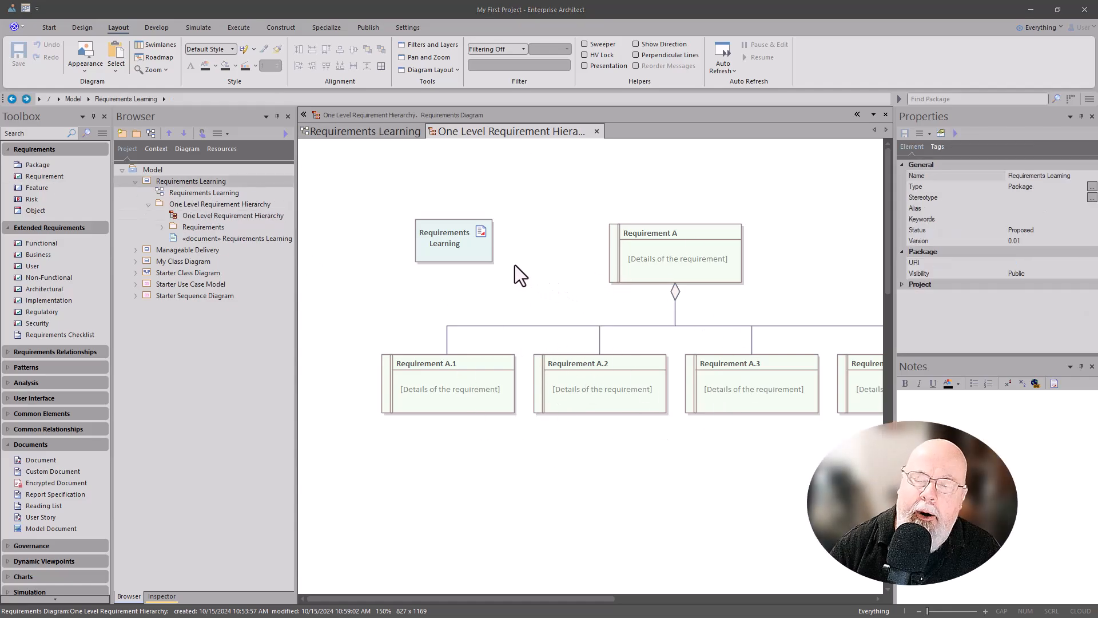
double_click(467, 244)
scroll(481, 353, down, 12)
scroll(480, 353, down, 4)
scroll(481, 353, up, 2)
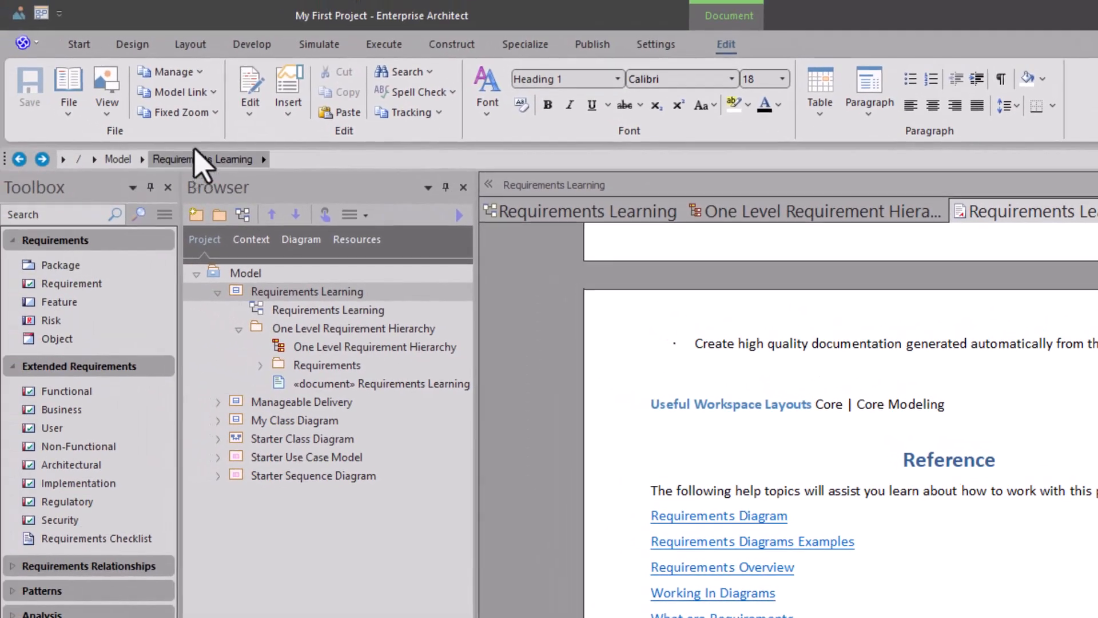
Try the Core Modeling workspace layout without the Toolbox and view the One Level Requirement Hierarchy diagram through Pan & Zoom
click(83, 47)
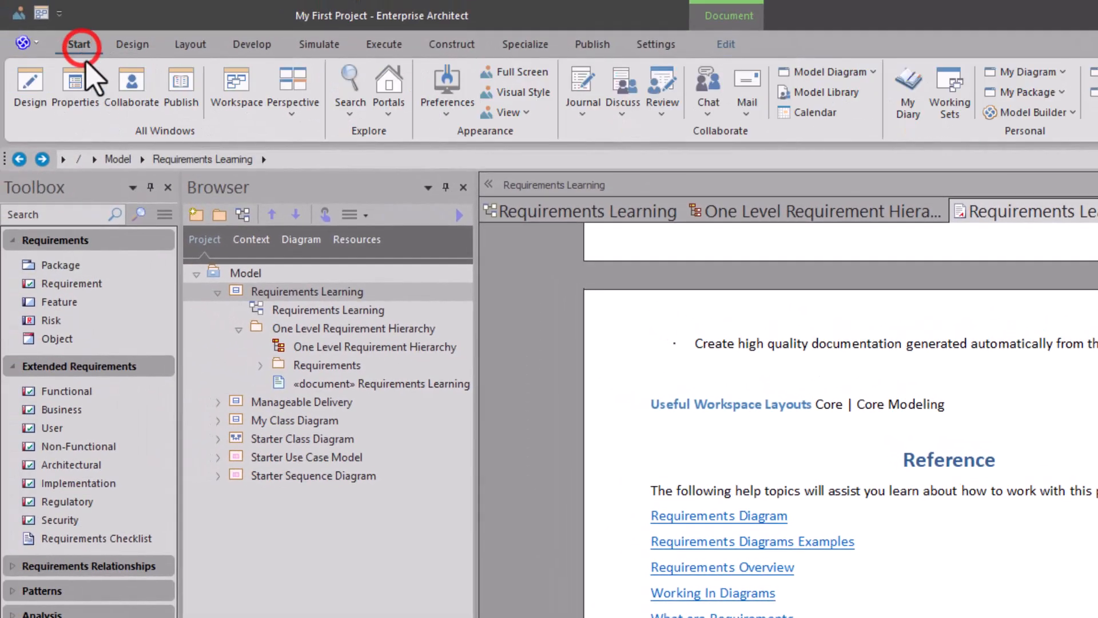
click(247, 109)
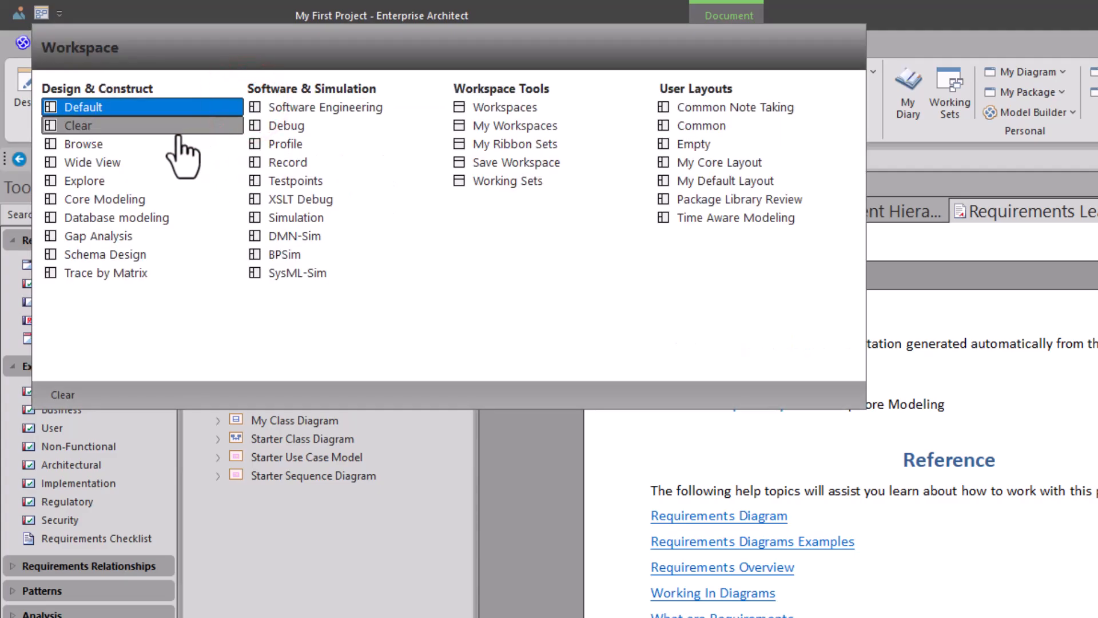
click(114, 200)
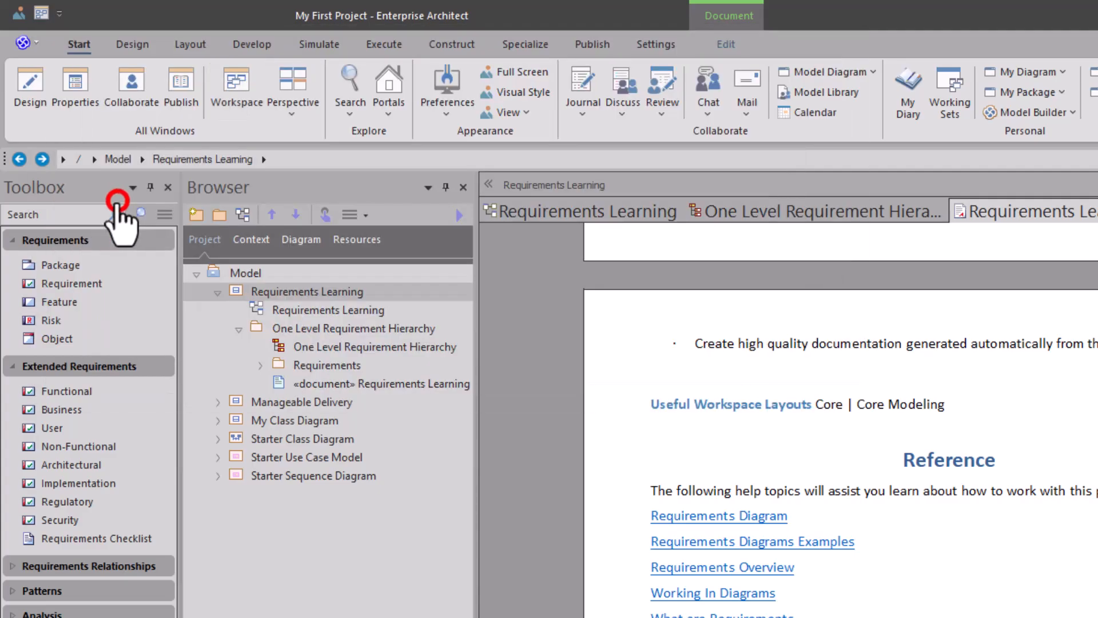
click(167, 187)
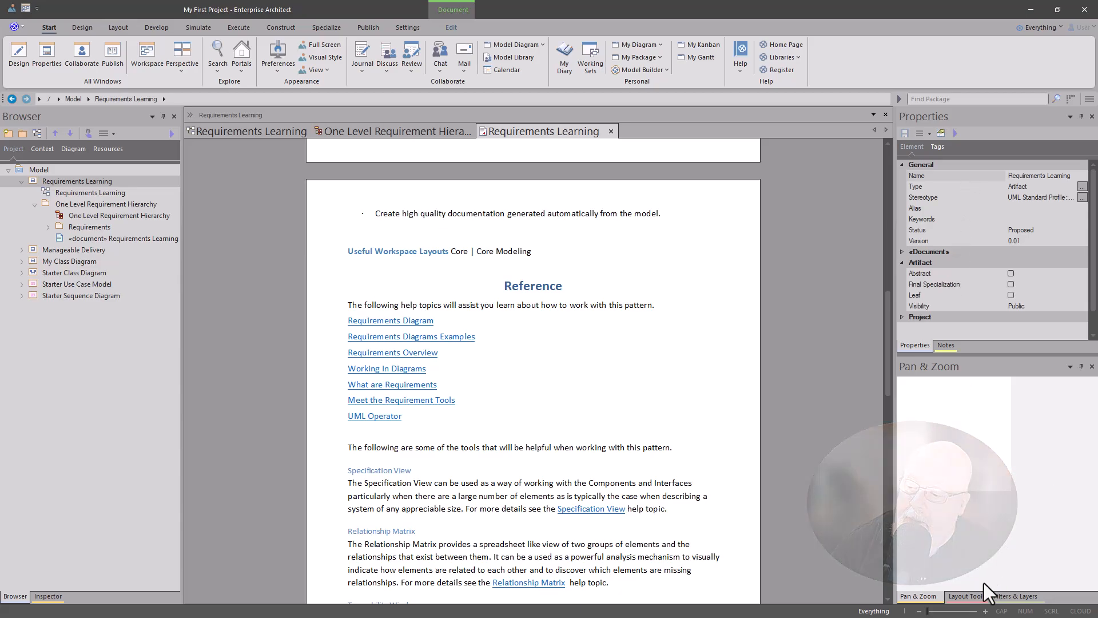
click(405, 132)
mouse_move(956, 424)
mouse_down()
mouse_move(983, 423)
mouse_move(960, 429)
mouse_move(945, 410)
mouse_up()
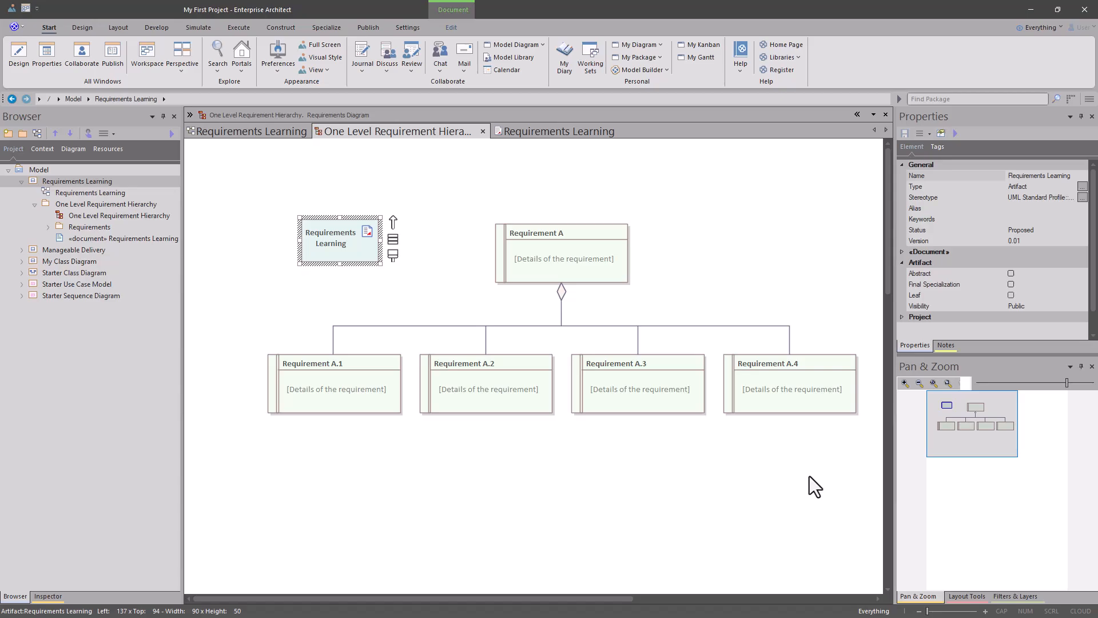
Apply the My Default Layout workspace and close the One Level Requirement Hierarchy diagram and the Requirements Learning document
click(25, 11)
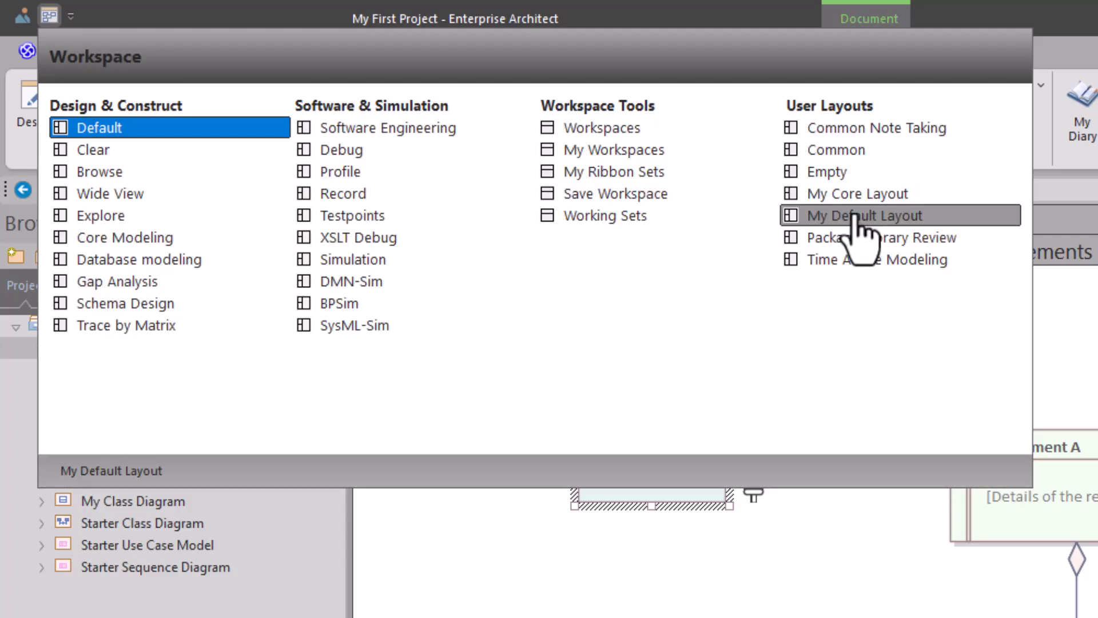
click(822, 209)
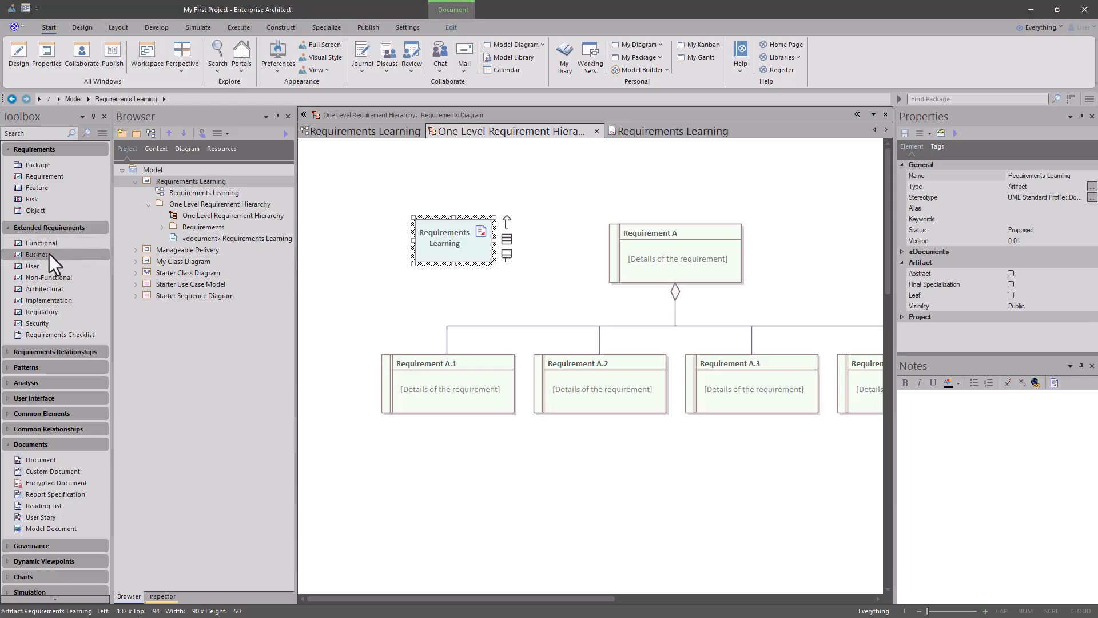
click(596, 131)
click(559, 132)
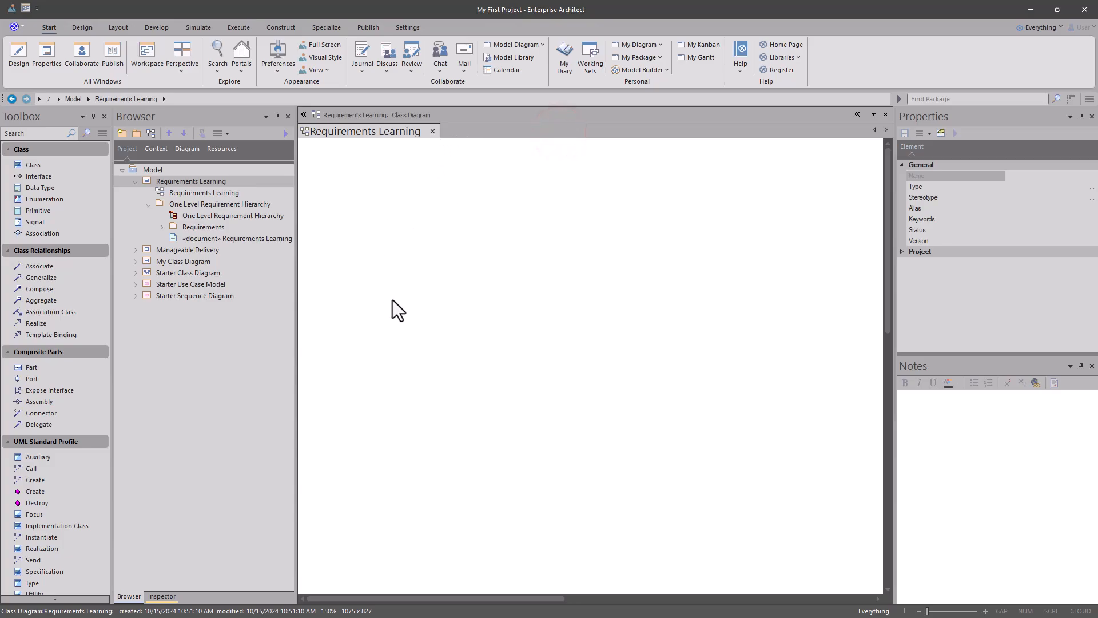
Place the One Level Requirement Hierarchy diagram on the Requirements Learning class diagram as a Navigation Cell near its upper-left area
click(211, 194)
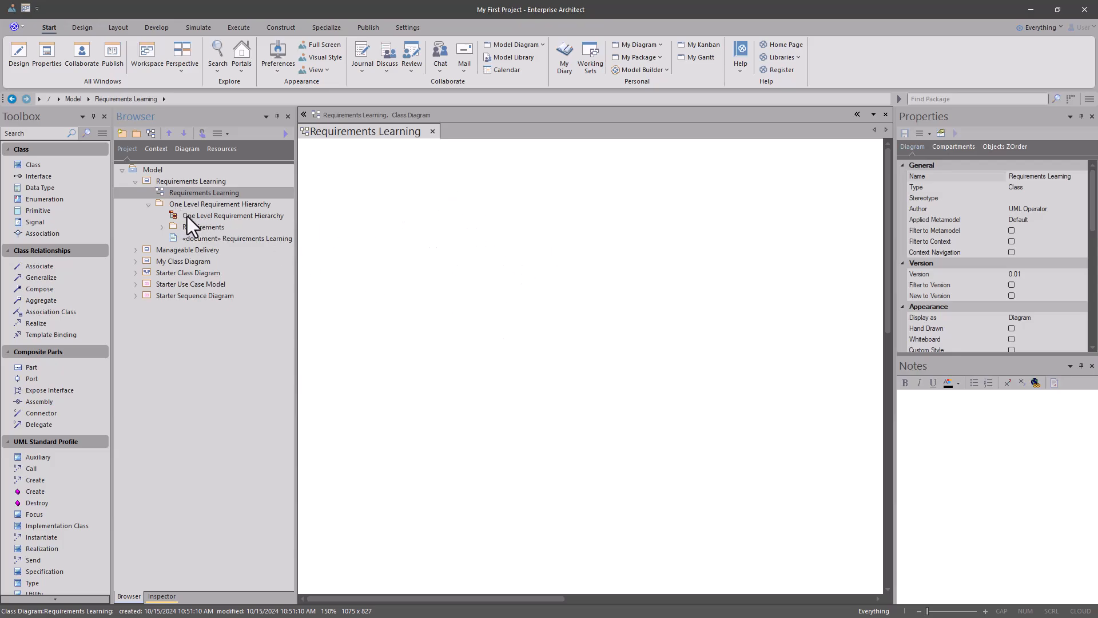
drag(186, 217, 380, 250)
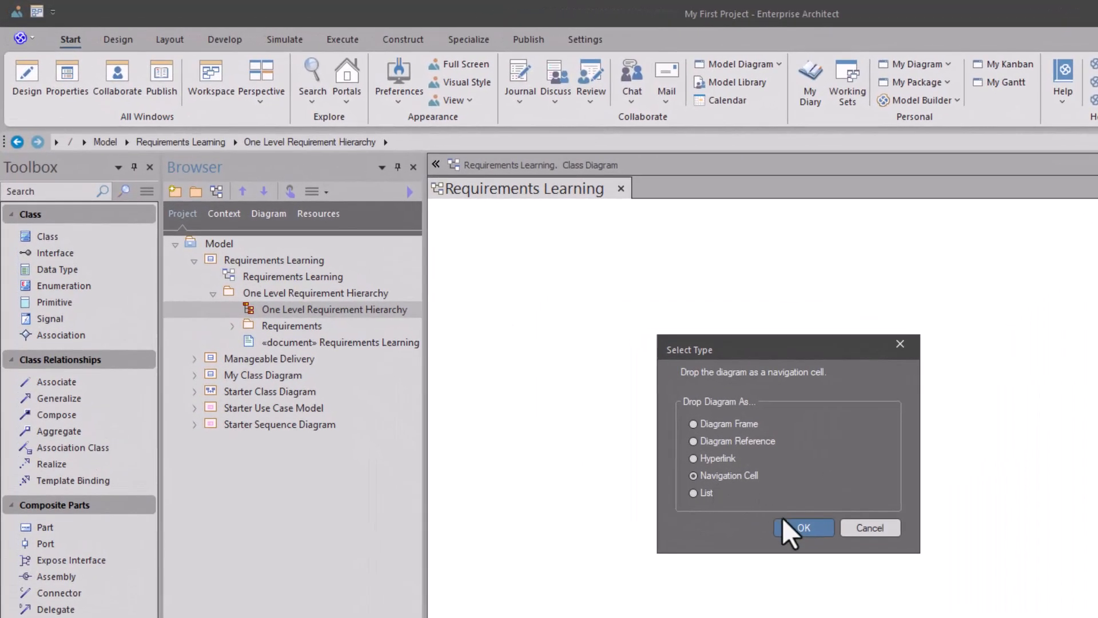
click(664, 443)
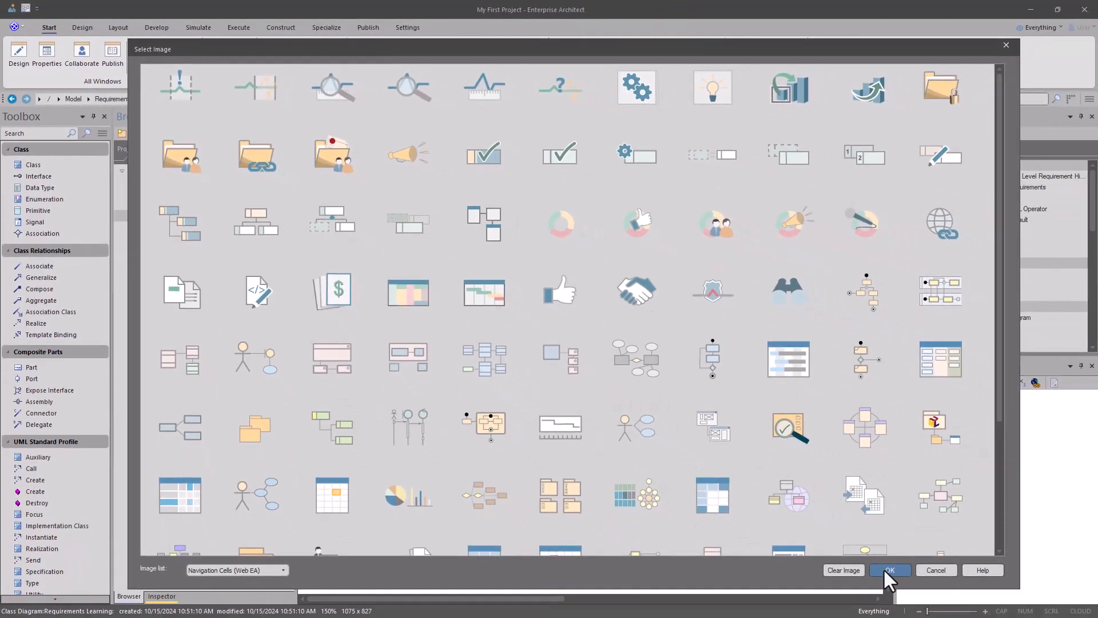
click(900, 570)
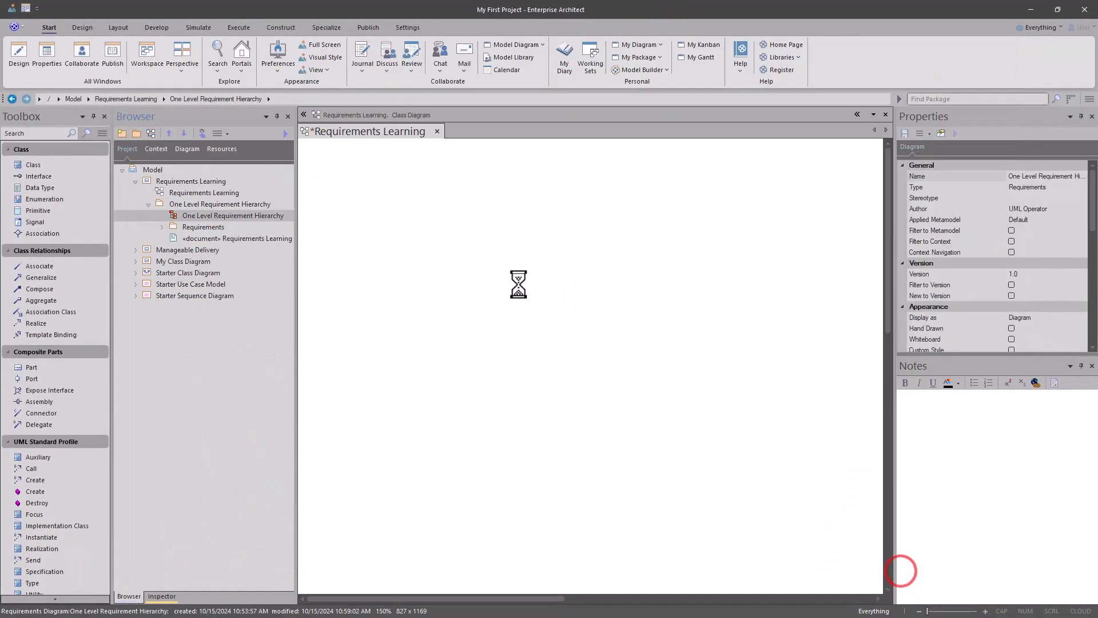
drag(439, 273, 399, 260)
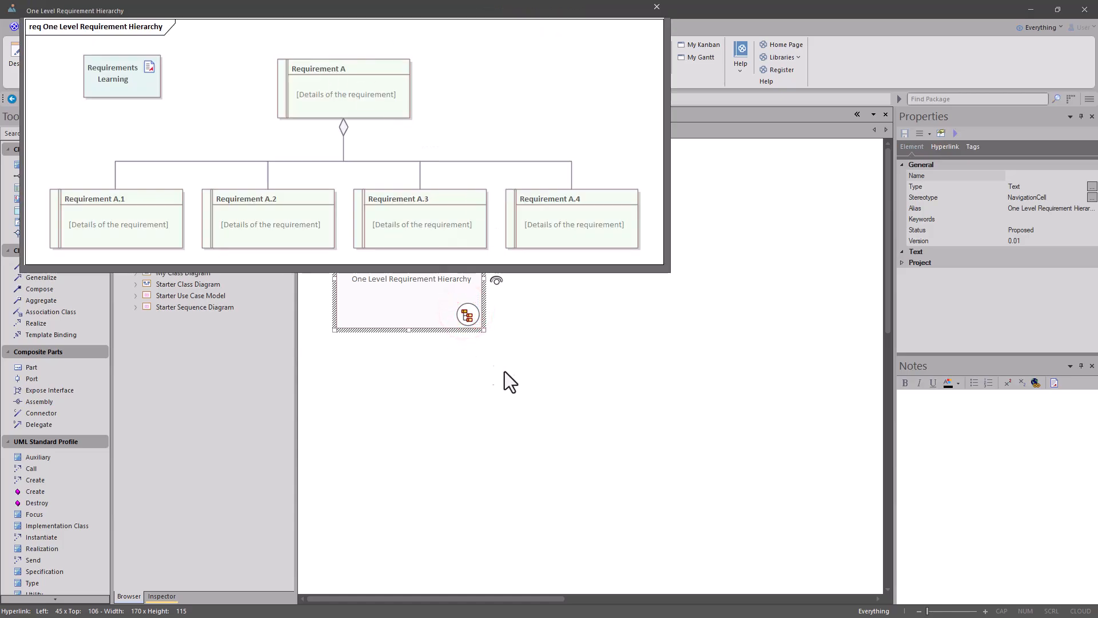
click(522, 379)
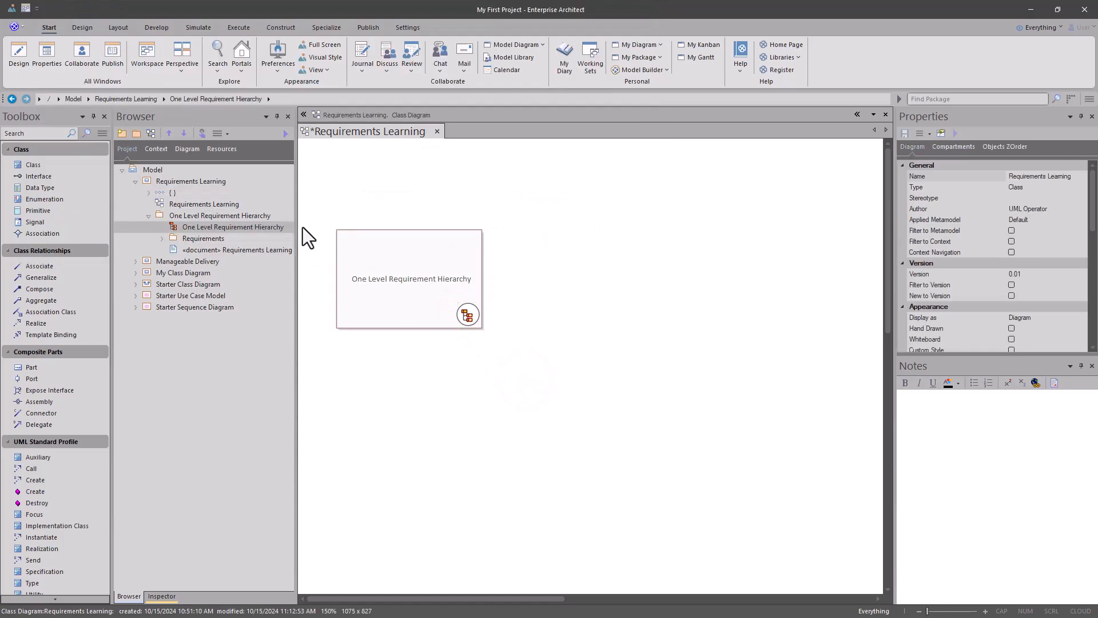
Save the Requirements Learning diagram and collapse the One Level Requirement Hierarchy package in the project tree
click(185, 182)
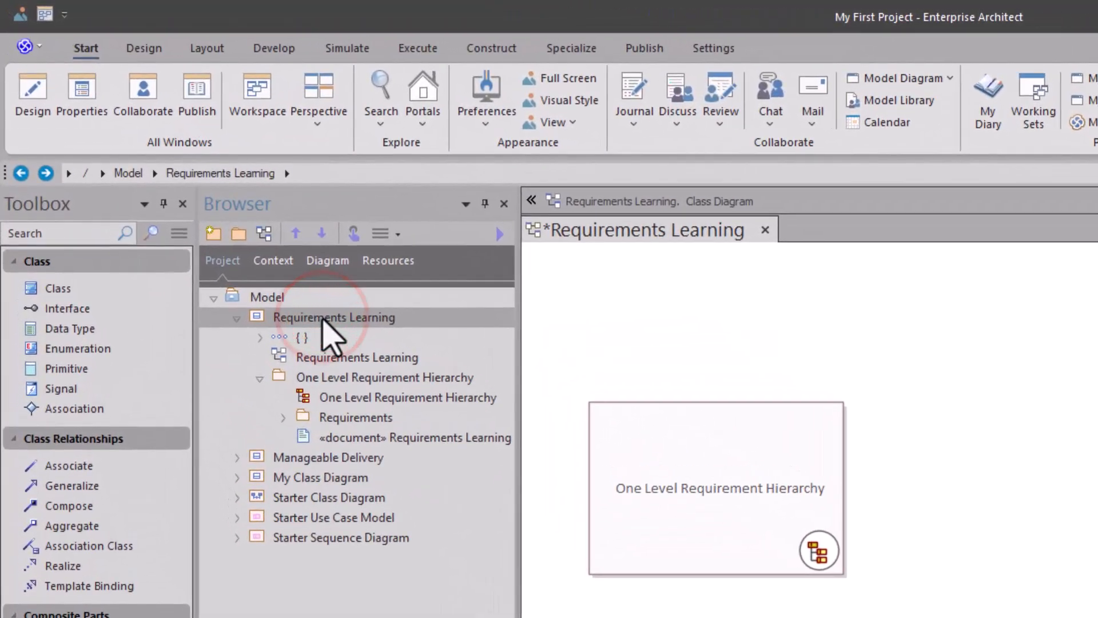
click(610, 346)
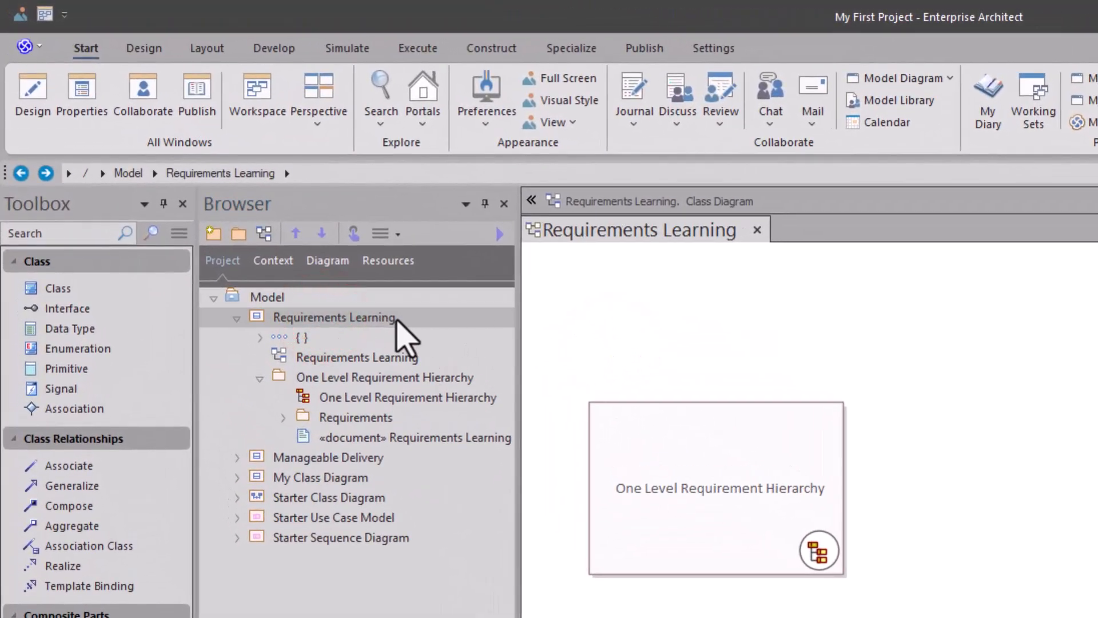
click(345, 316)
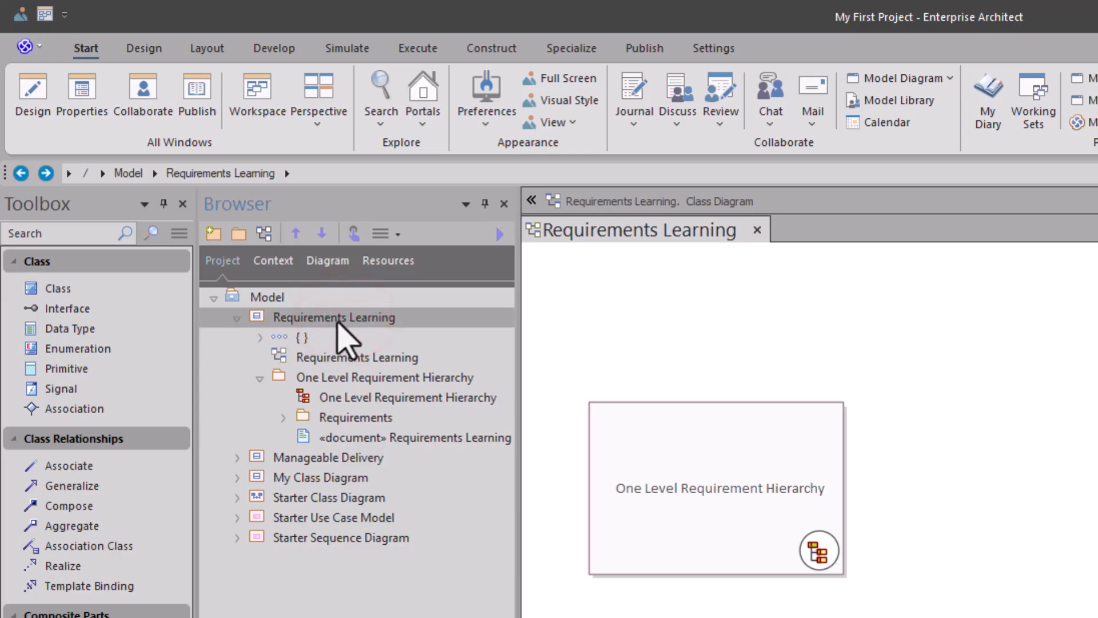
click(326, 317)
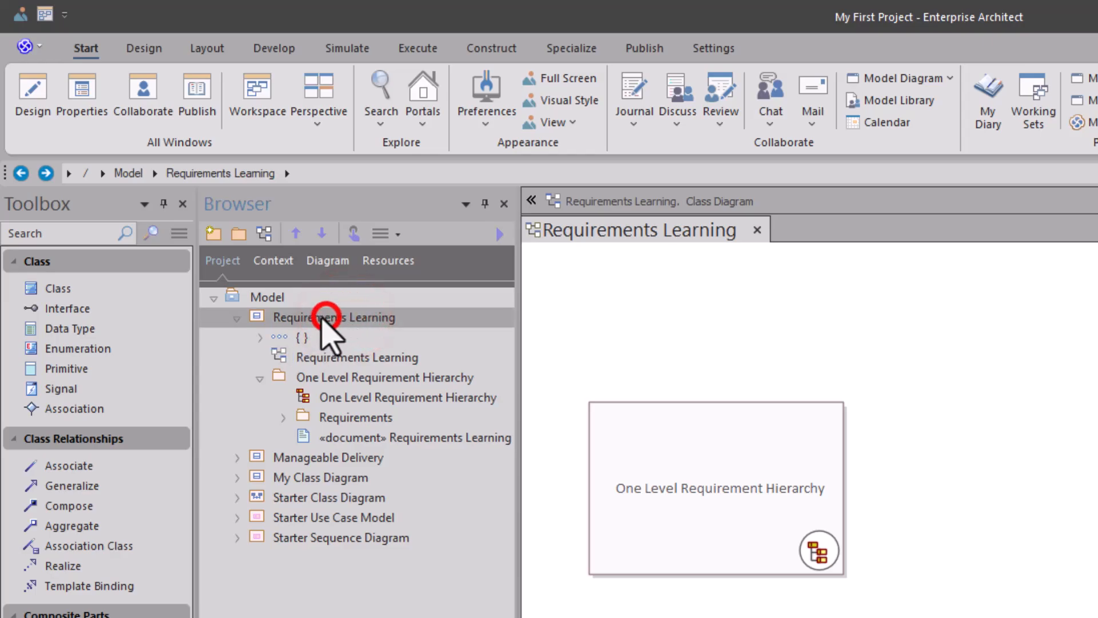
click(259, 377)
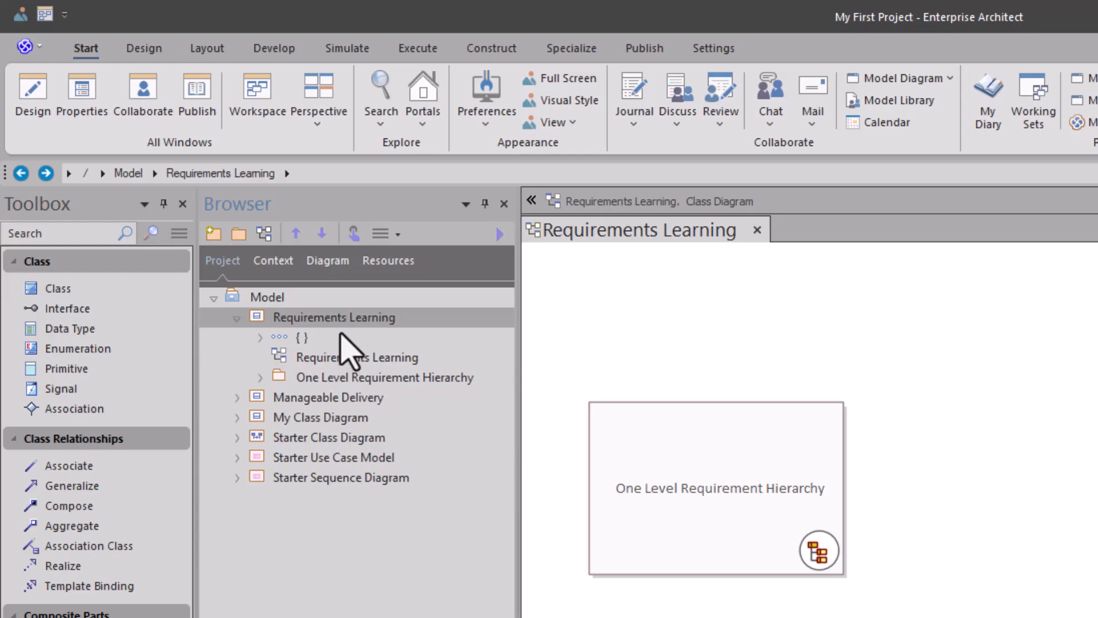
Add a package named My First Requirements under Requirements Learning, with Create Diagram as its initial content
click(239, 234)
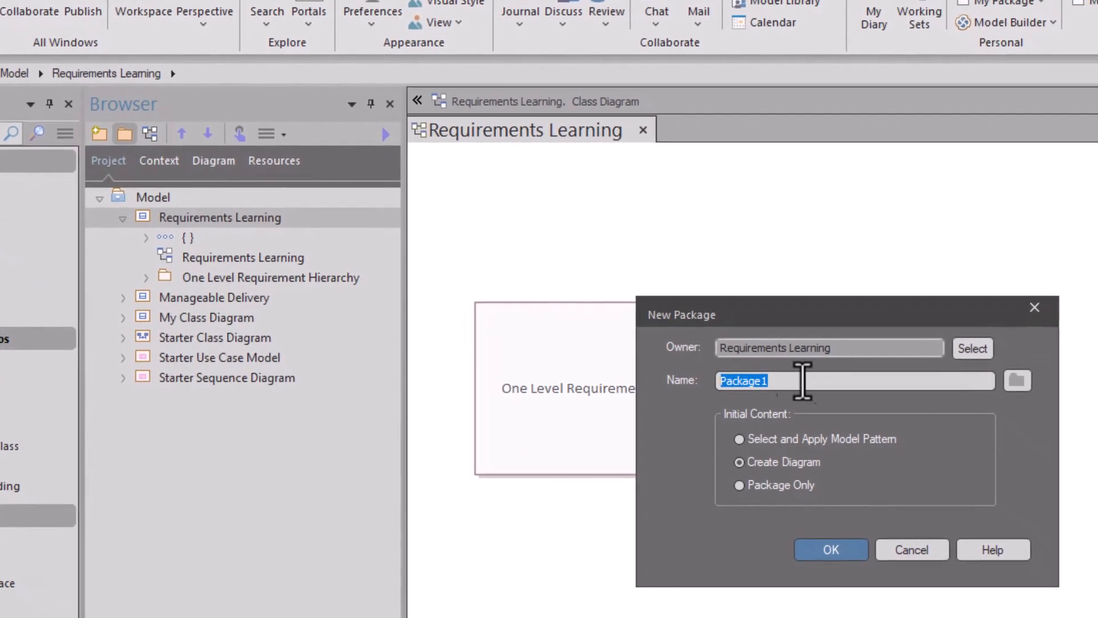
text(My First Requirements)
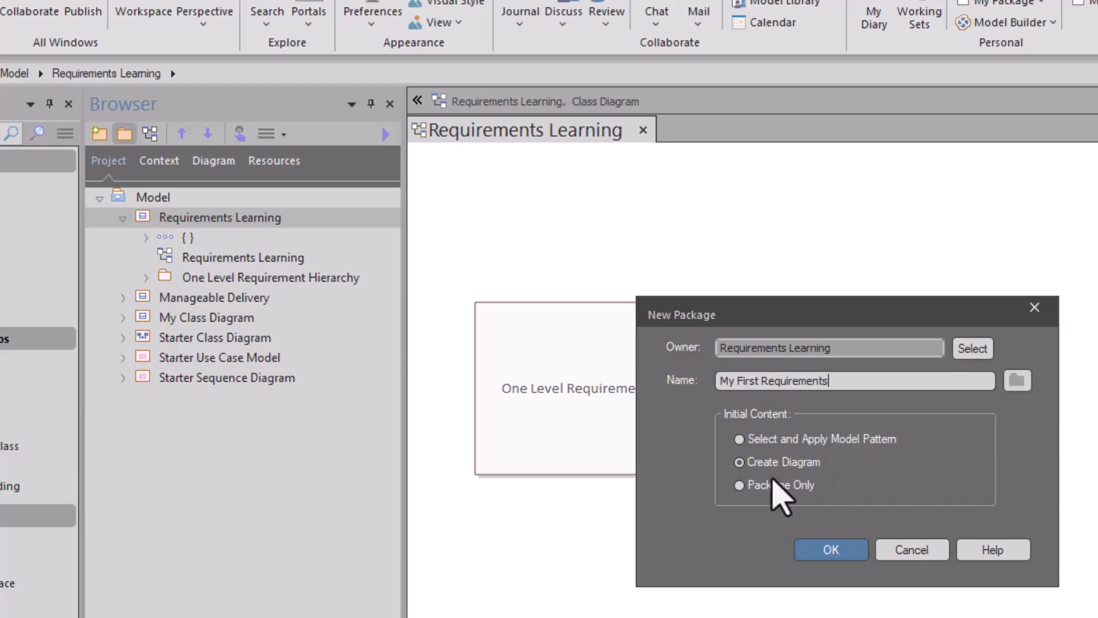
click(749, 462)
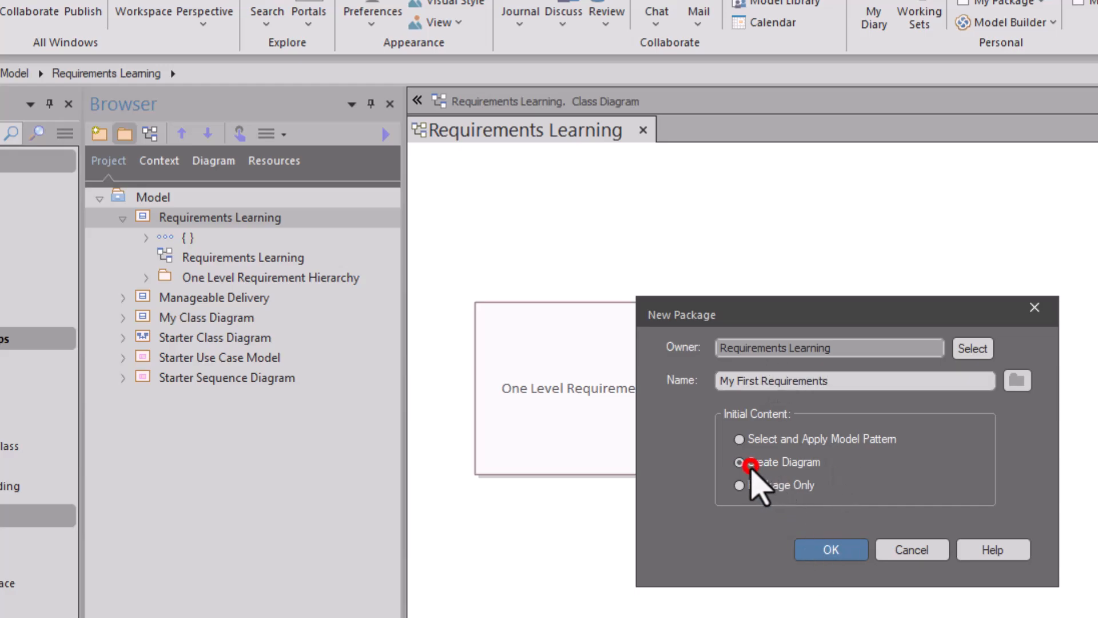
click(787, 483)
click(838, 549)
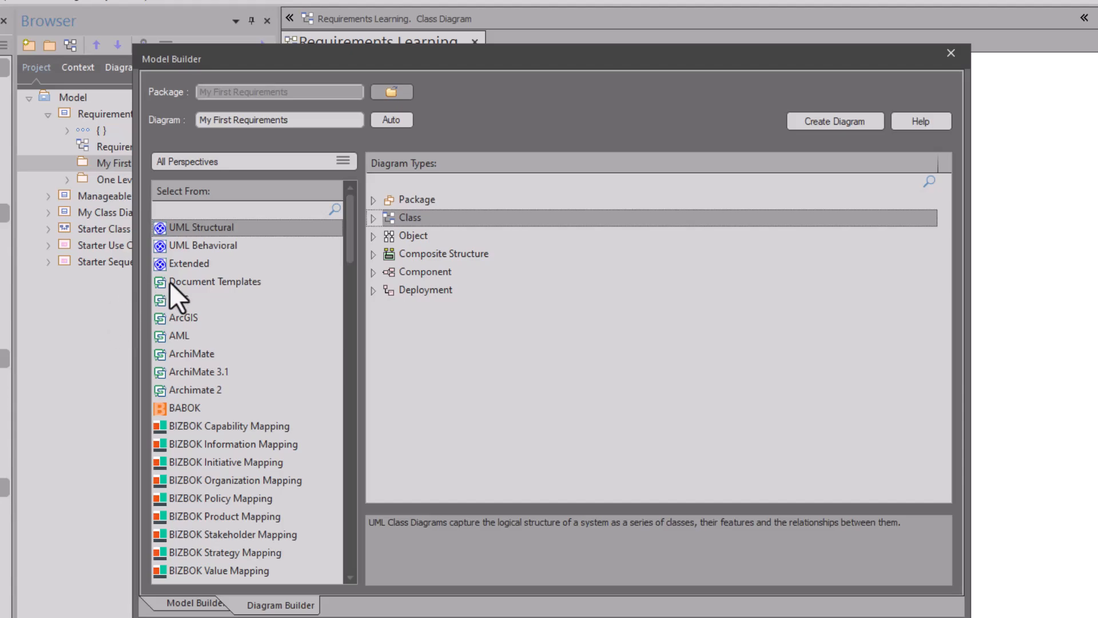
Create the My First Requirements diagram as a Requirements diagram from the Extended category, reading the Custom and Requirements type descriptions beforehand
click(184, 264)
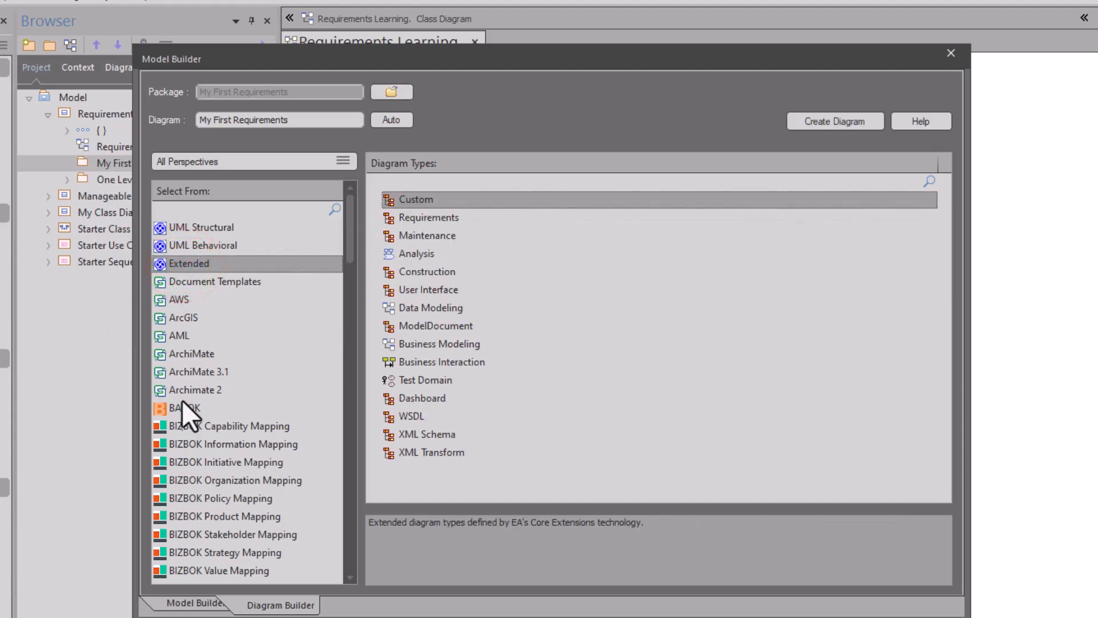
scroll(189, 400, down, 4)
scroll(200, 409, down, 6)
scroll(193, 412, up, 9)
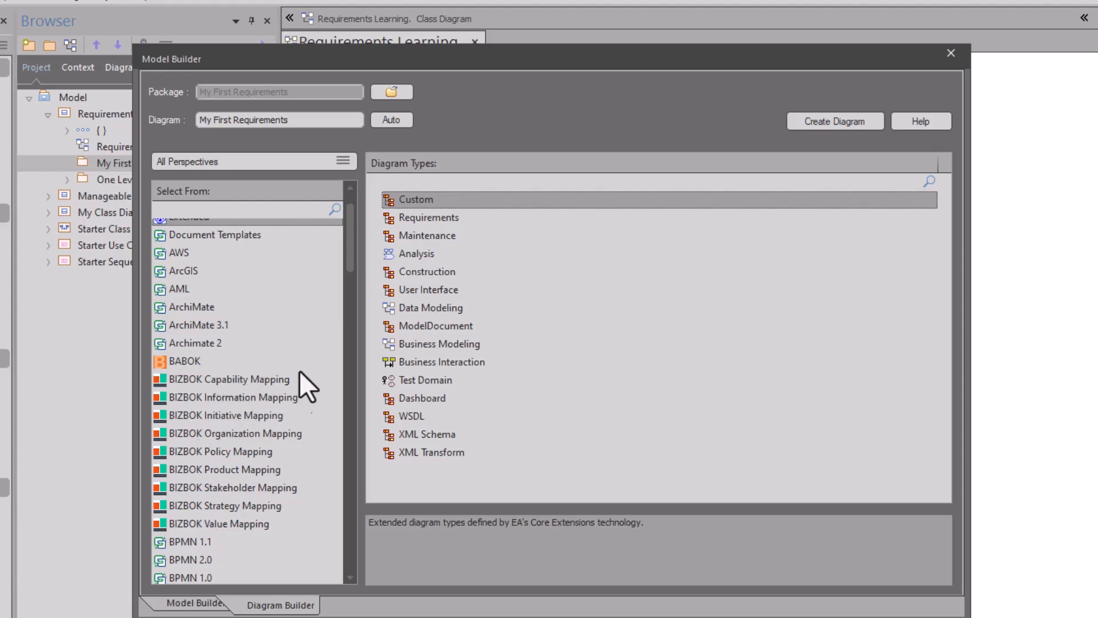
scroll(199, 487, down, 3)
scroll(205, 457, up, 4)
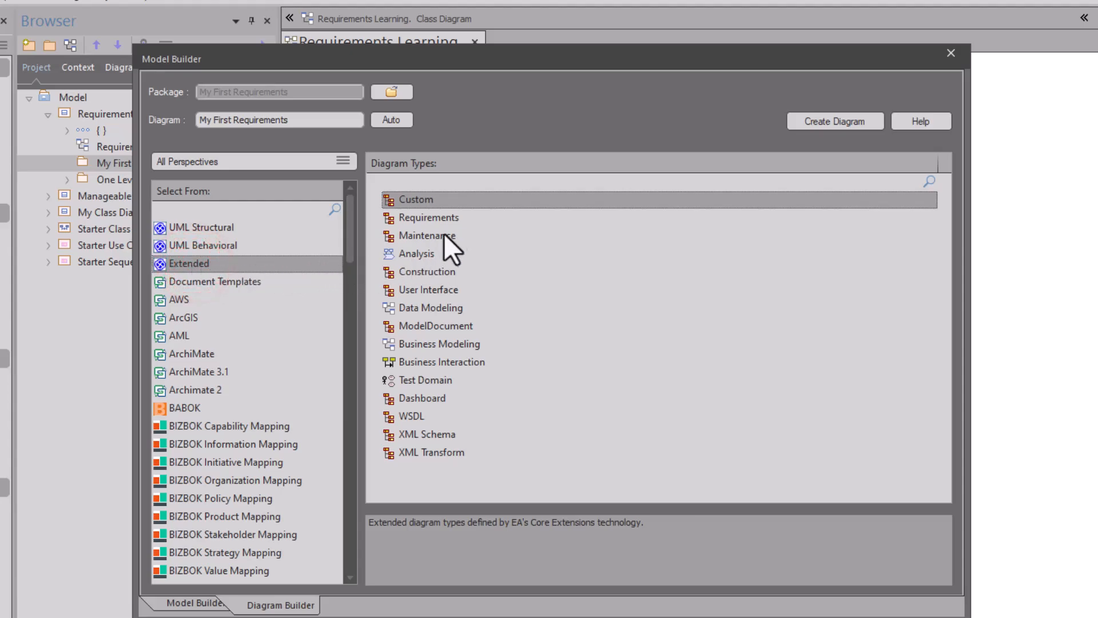
click(420, 196)
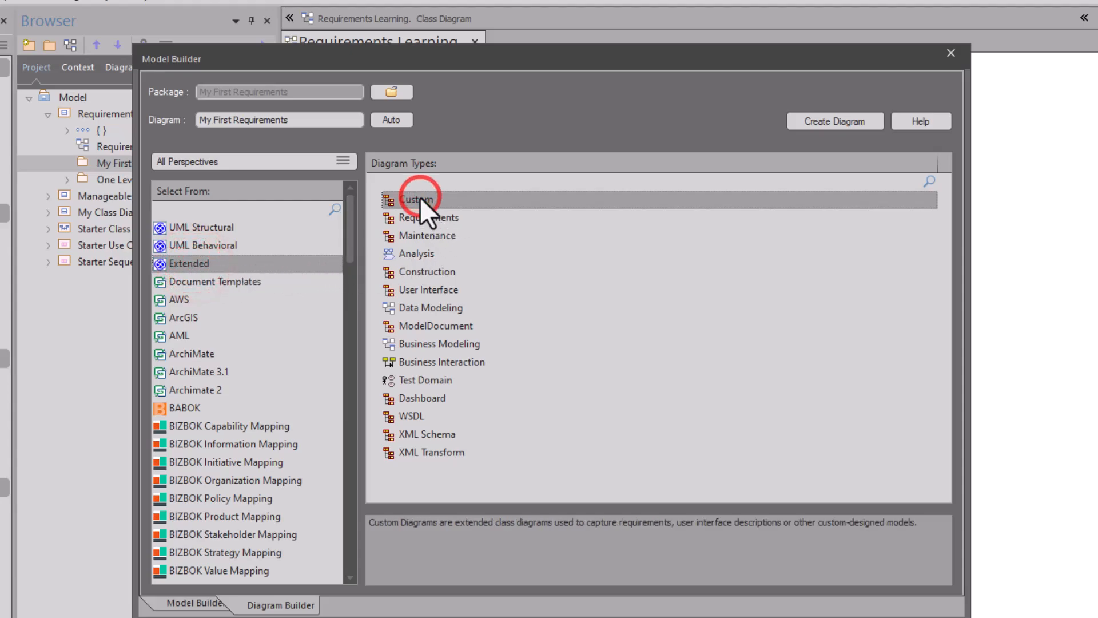
drag(438, 523, 870, 526)
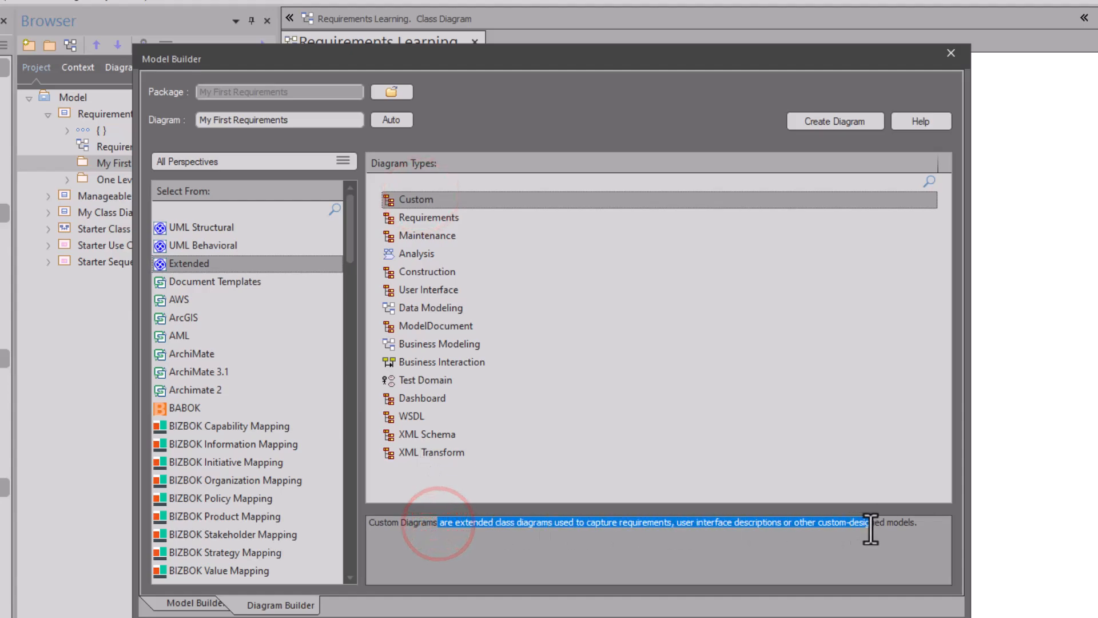
click(416, 217)
drag(383, 524, 760, 522)
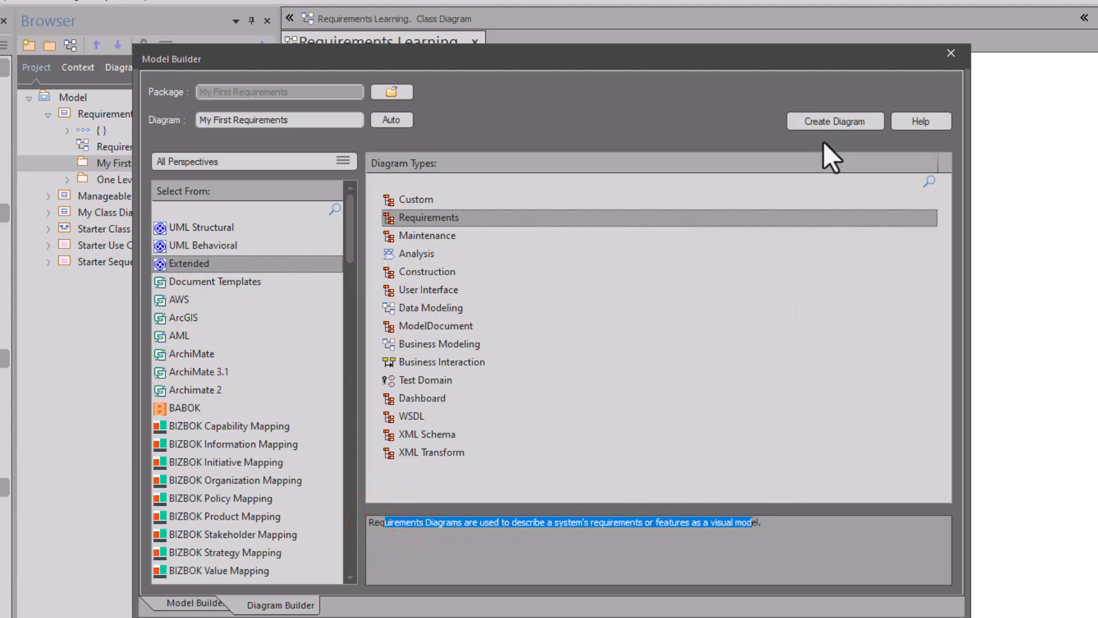
click(828, 120)
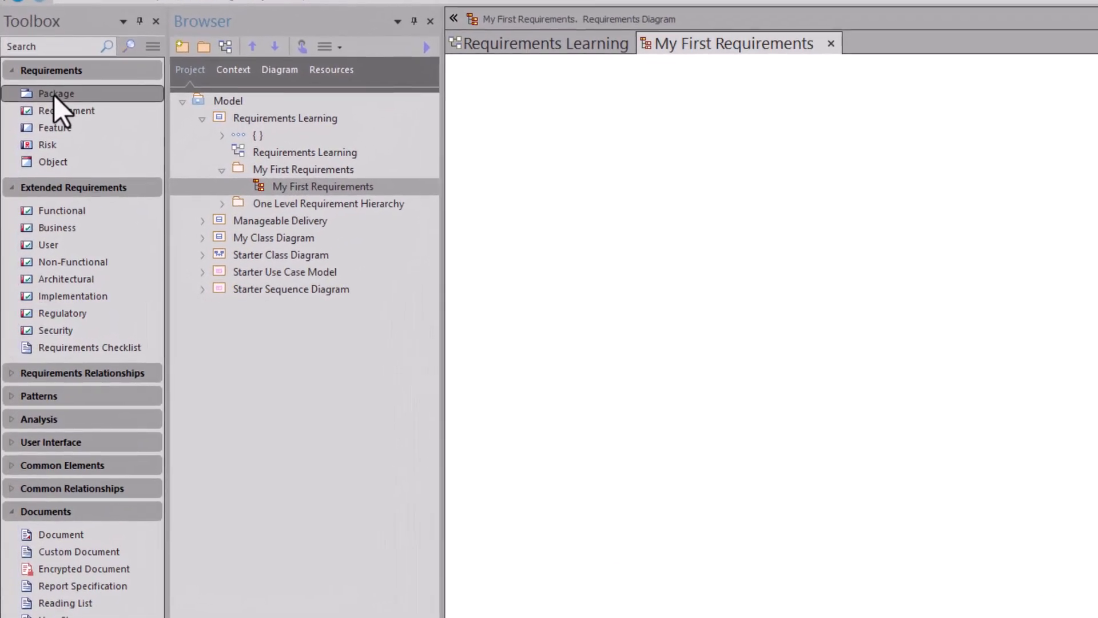
click(49, 108)
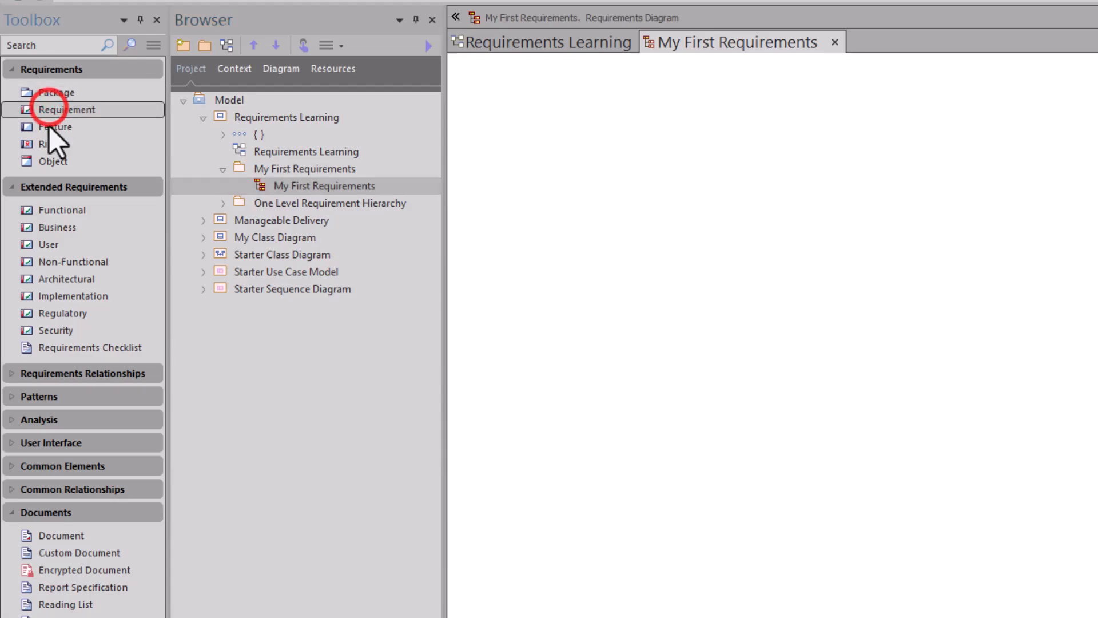
click(48, 127)
click(48, 144)
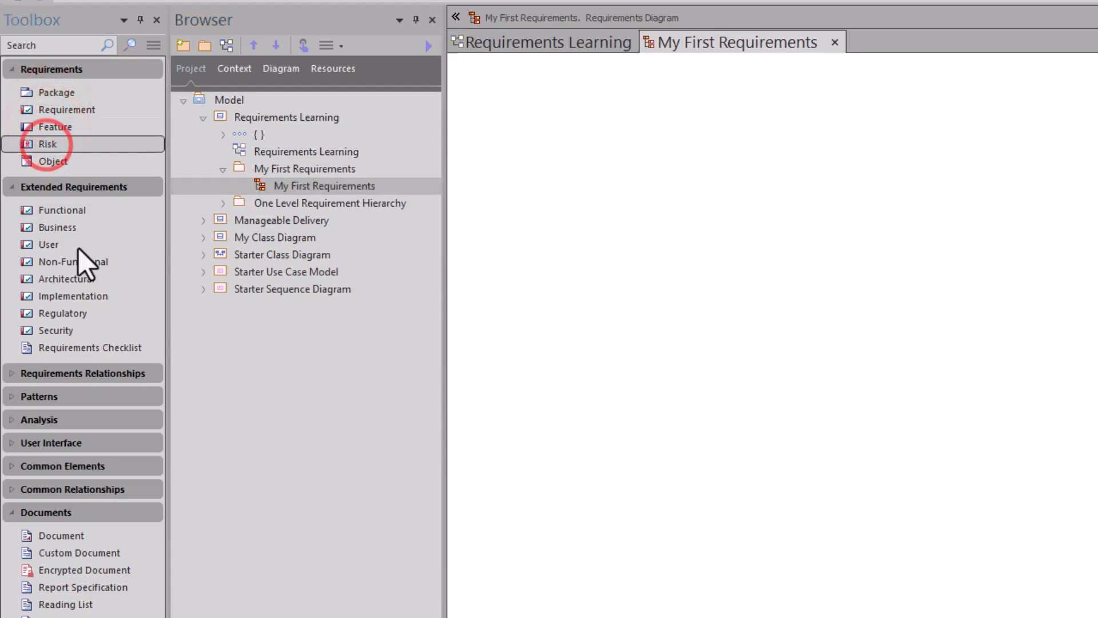
drag(337, 186, 612, 170)
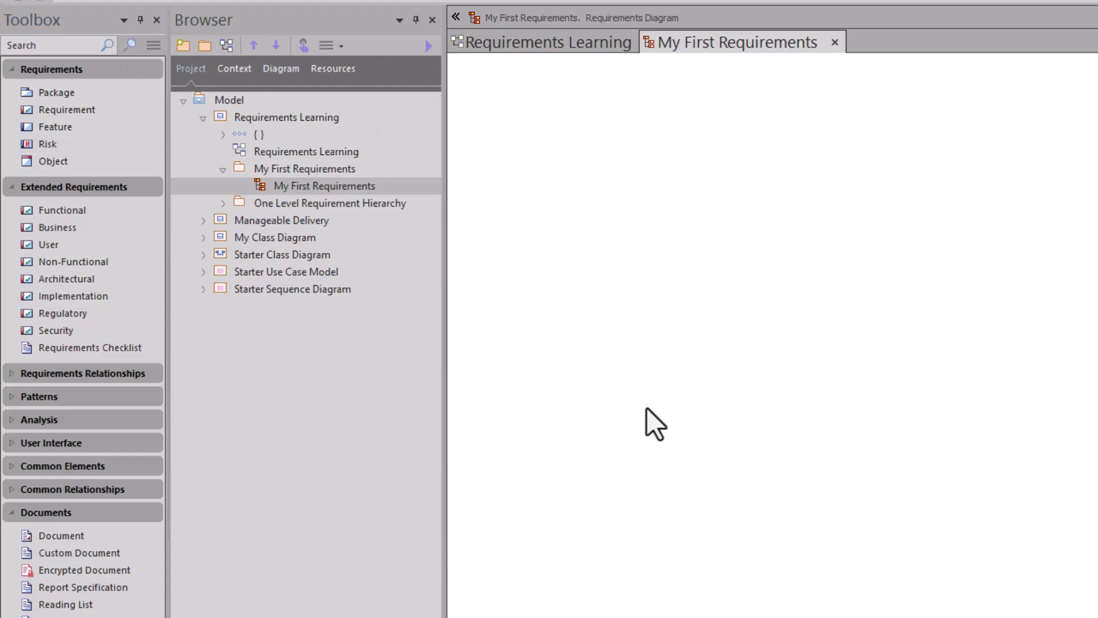
Place two Requirement elements with default names on the My First Requirements diagram, the second below and slightly right of the first
click(60, 112)
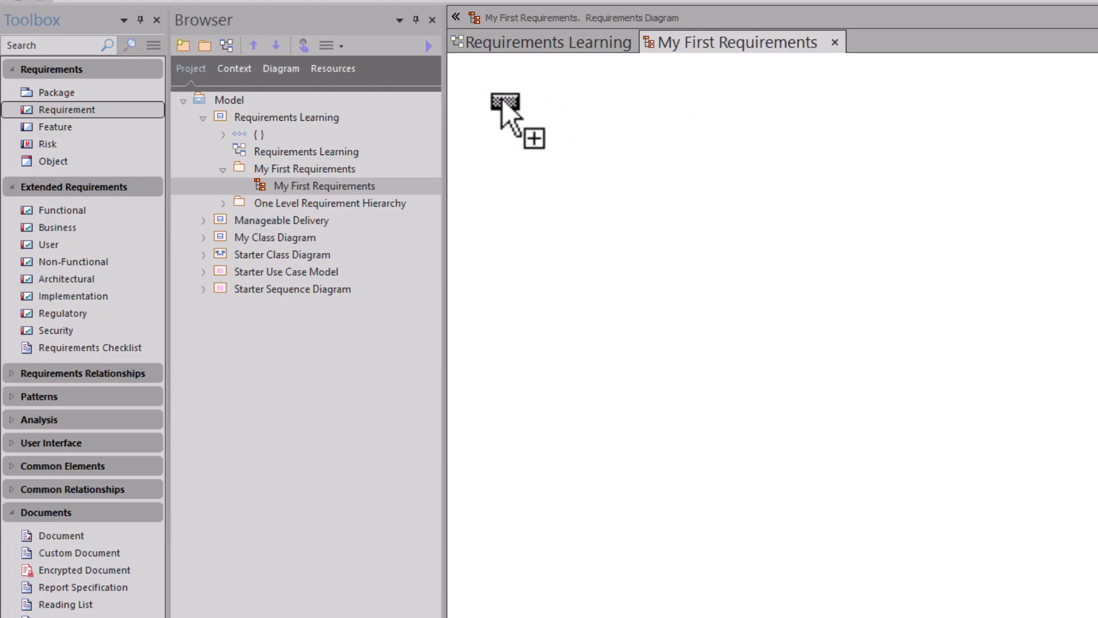
click(501, 122)
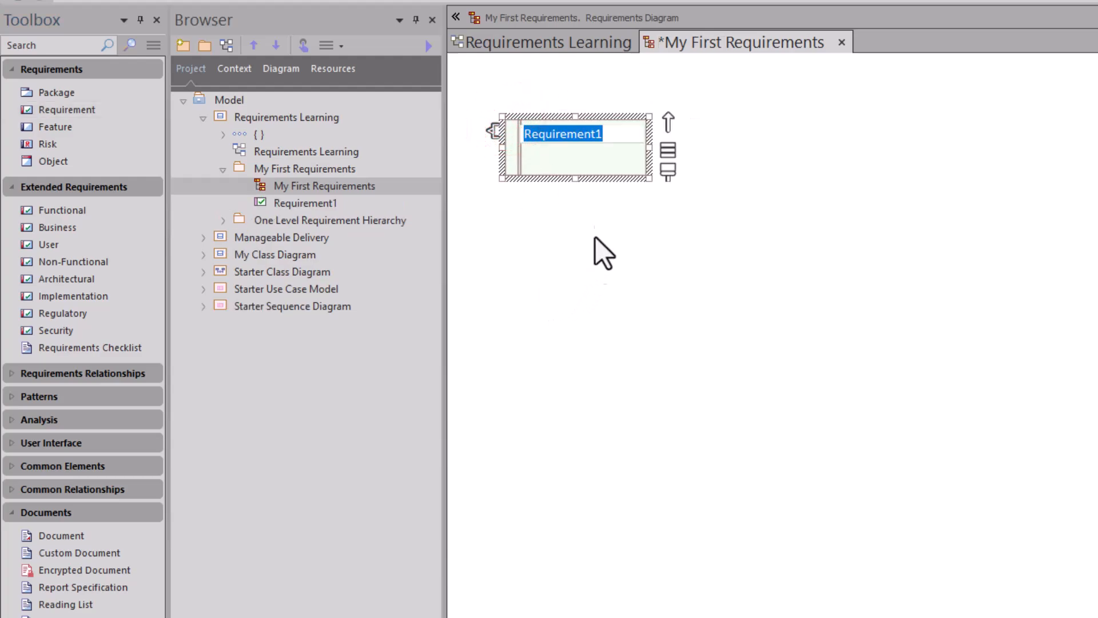
click(598, 164)
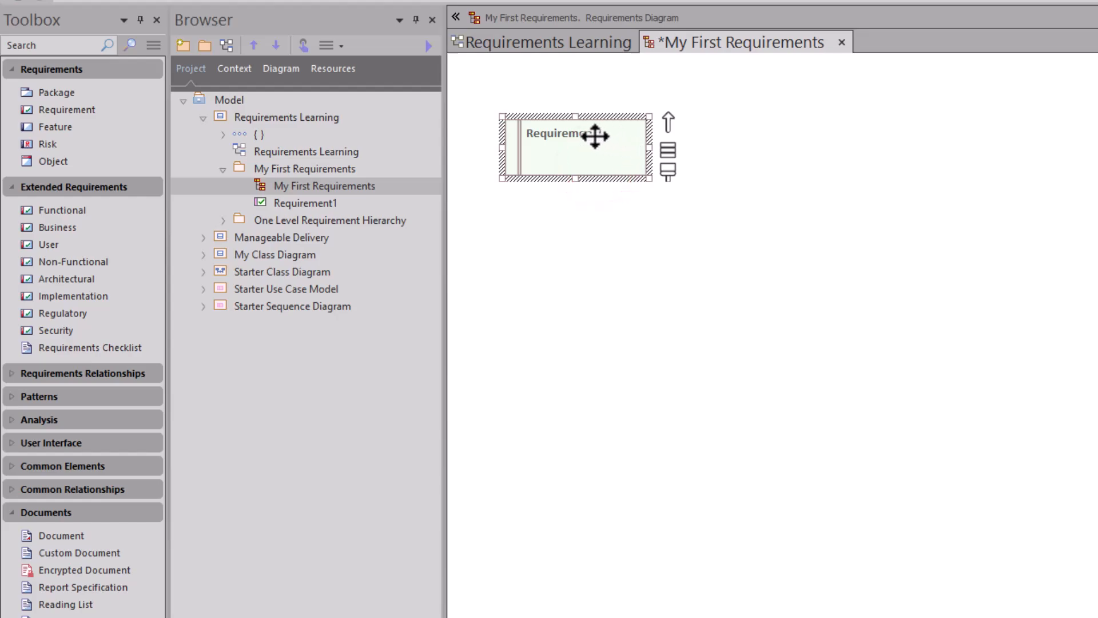
click(84, 110)
click(624, 223)
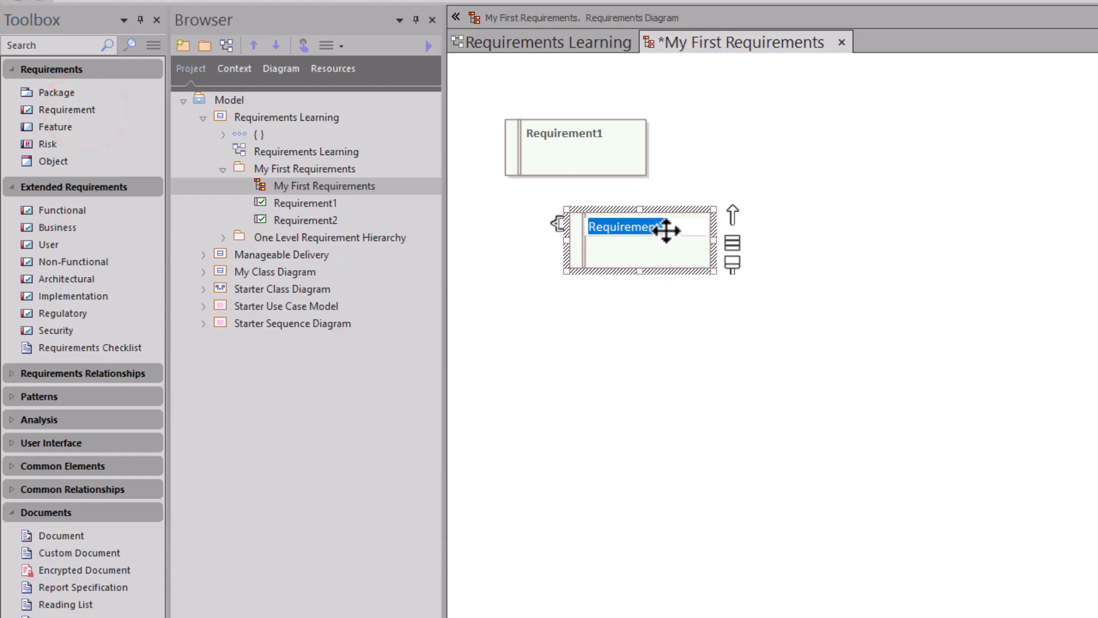
click(632, 247)
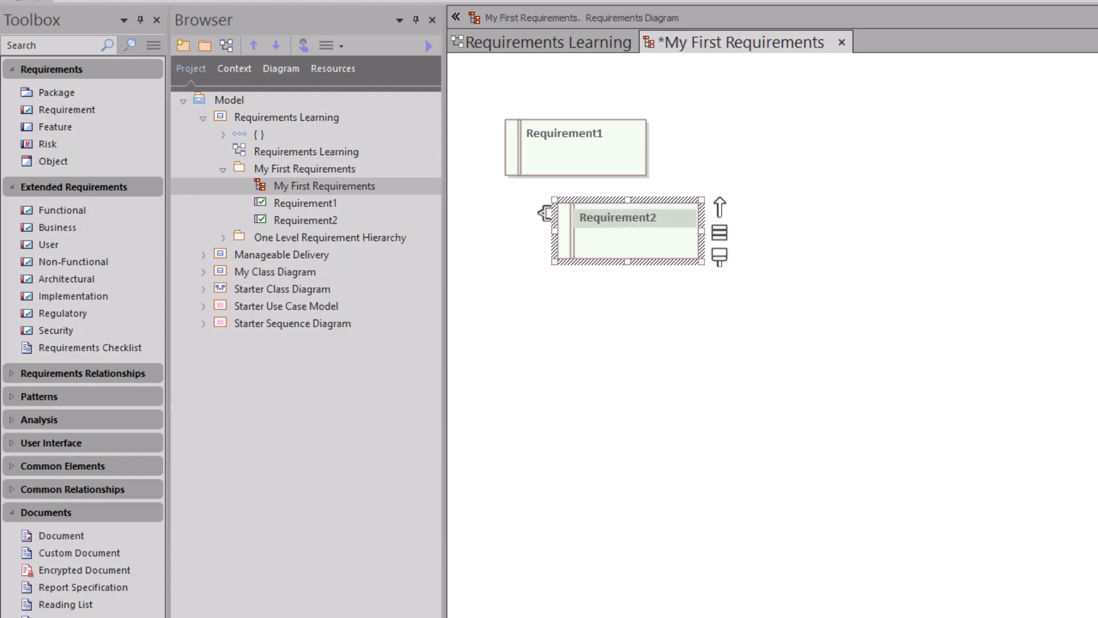
Add a Feature element with its default name below the second requirement on the diagram
click(90, 127)
click(552, 300)
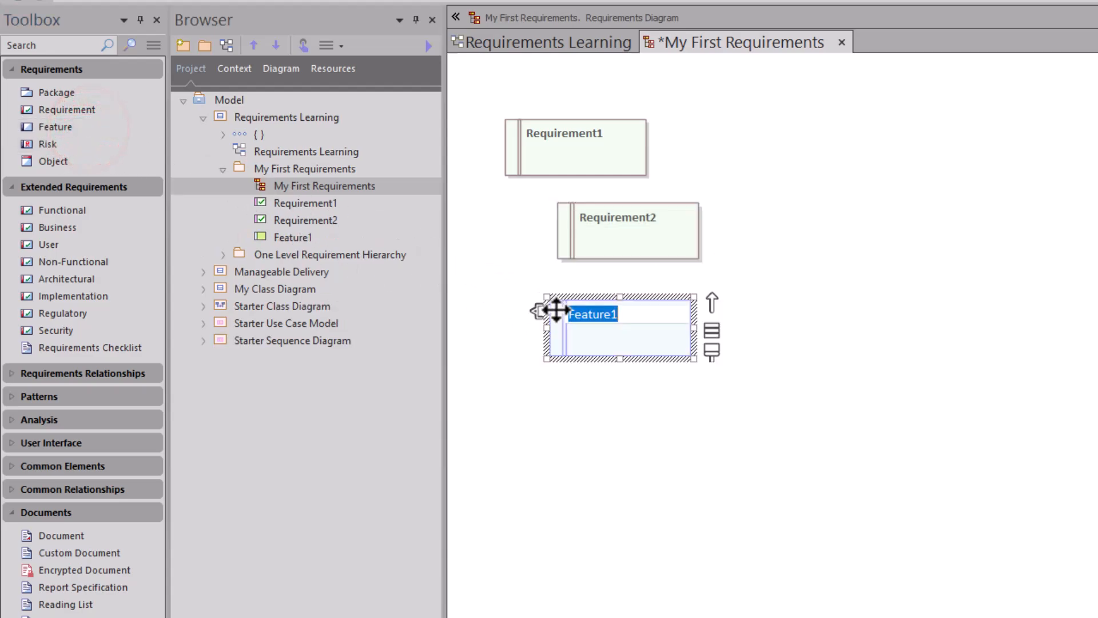
click(593, 438)
Examine the Feature element's properties, including the available Difficulty and Priority options
click(631, 327)
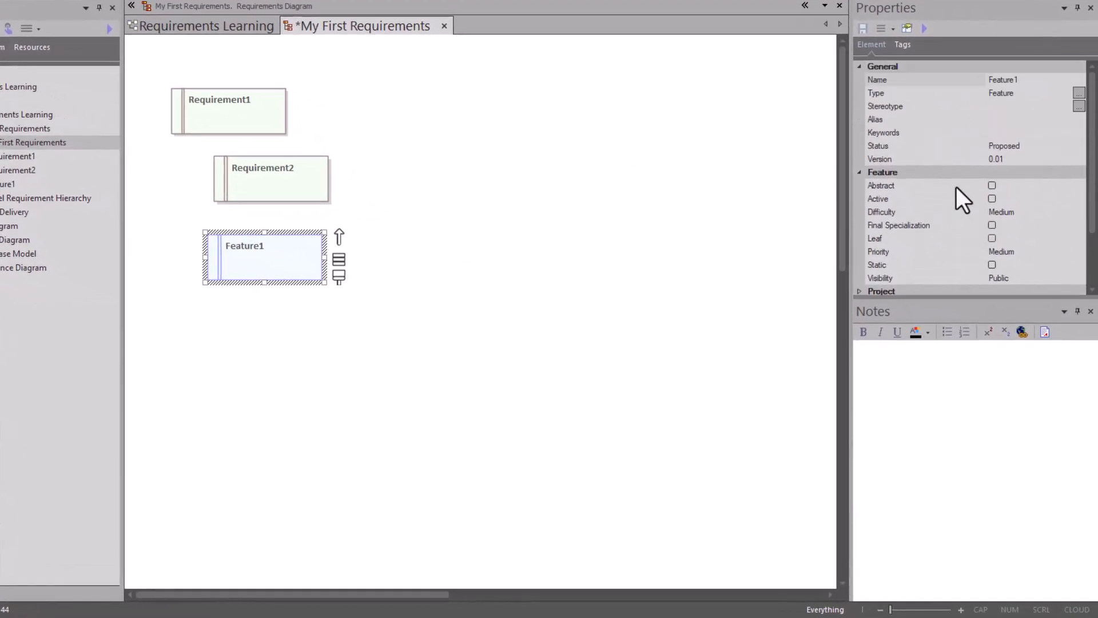
scroll(1002, 258, down, 1)
scroll(1002, 258, up, 1)
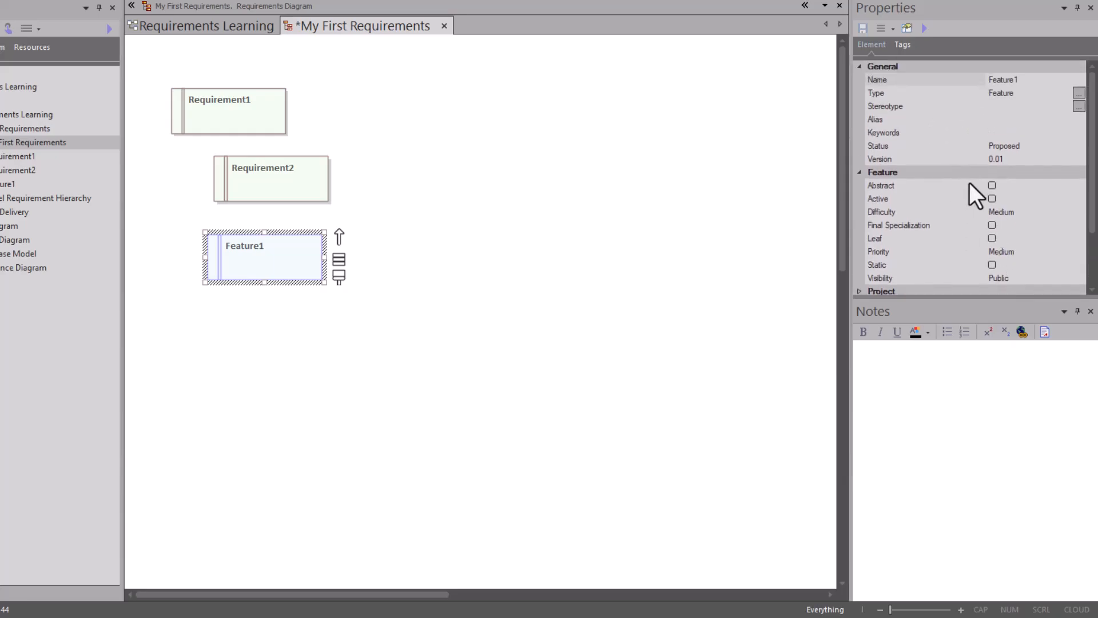
click(900, 211)
click(1080, 210)
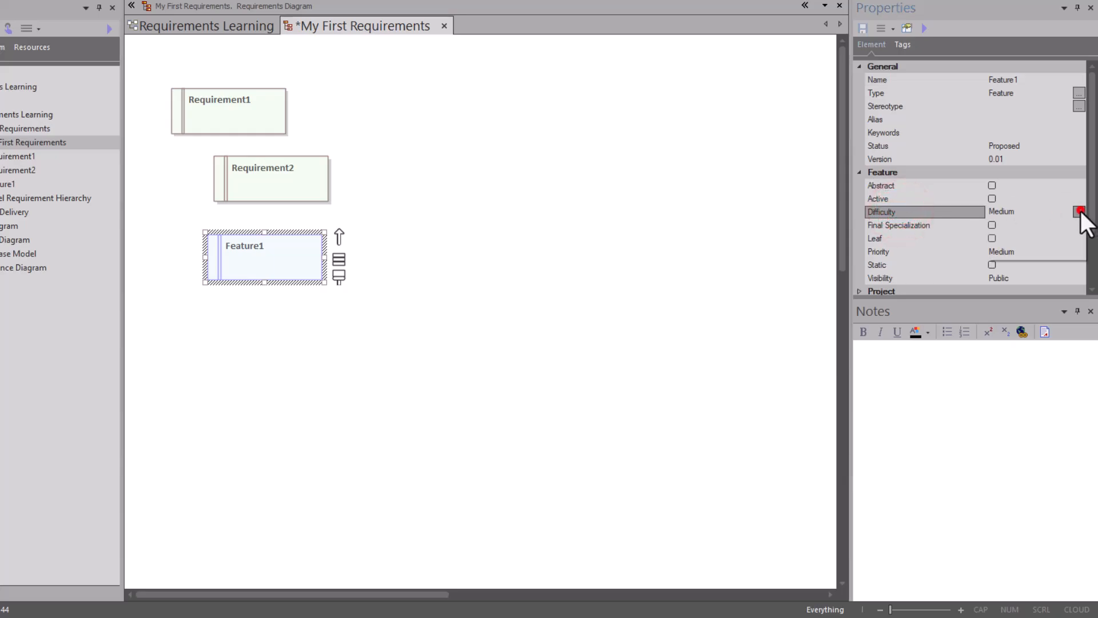
click(926, 206)
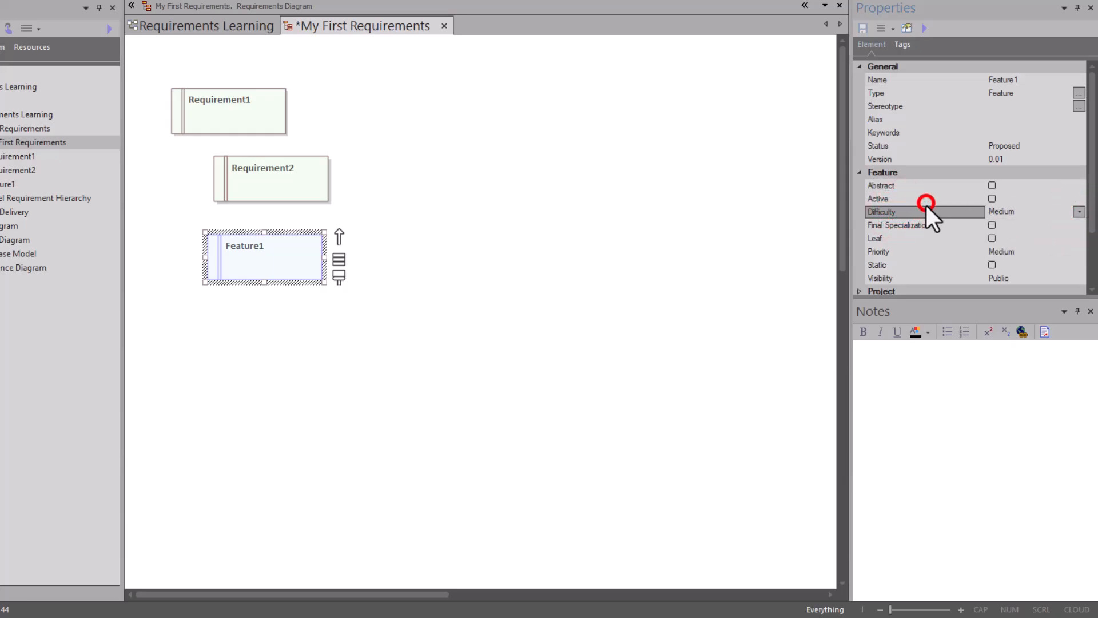
click(901, 253)
click(1079, 252)
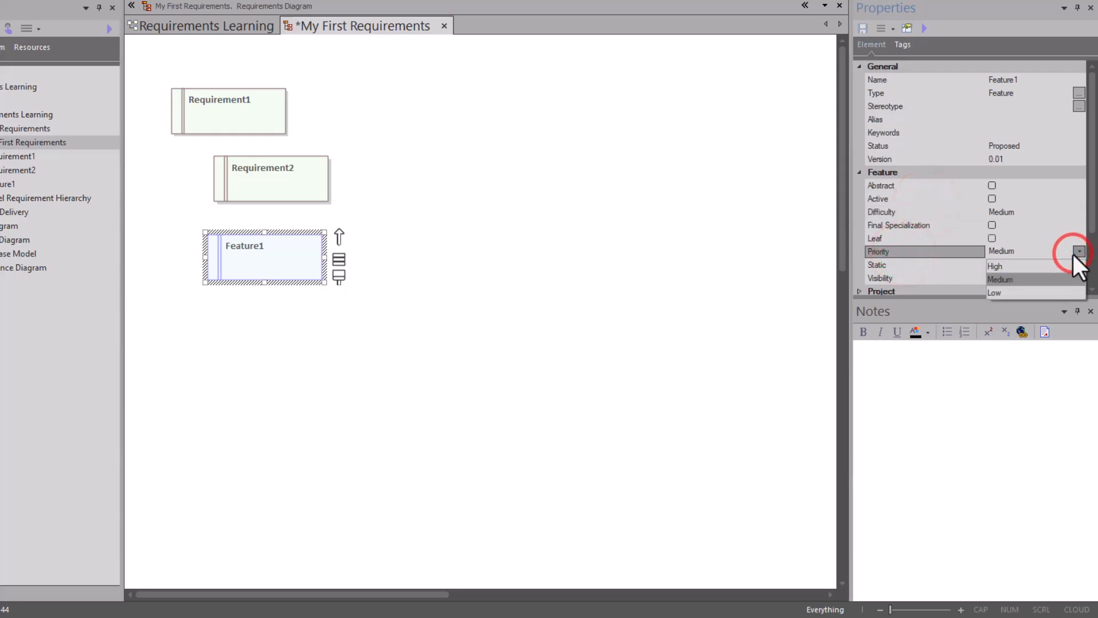
click(249, 177)
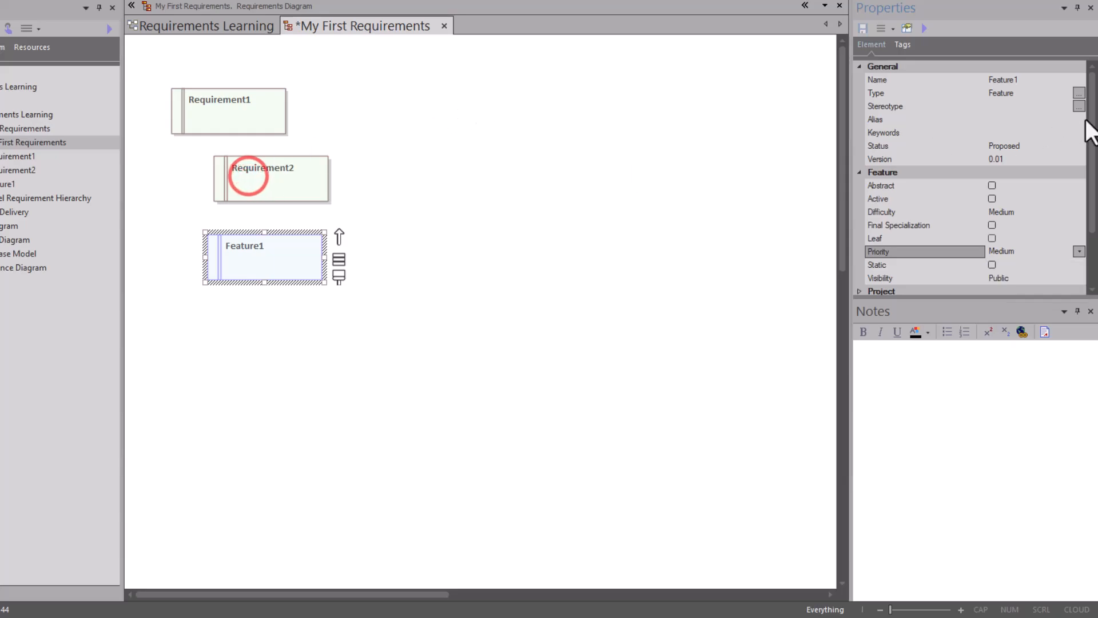
Look through the Feature element's remaining properties and check its tags
scroll(974, 130, down, 2)
scroll(975, 126, up, 2)
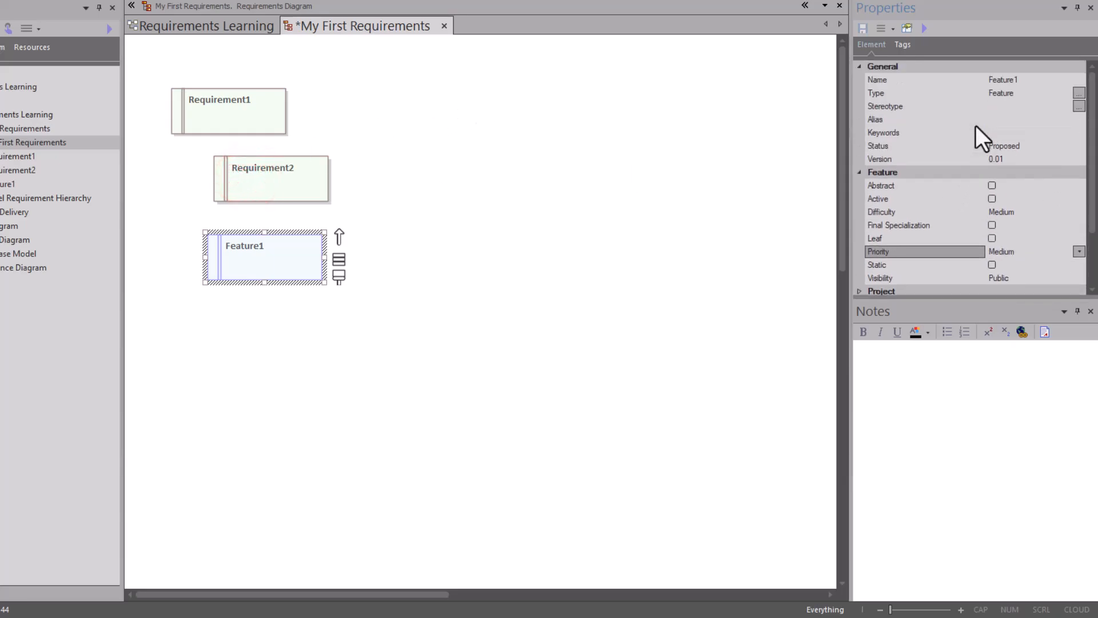
scroll(975, 126, down, 2)
scroll(967, 129, up, 2)
click(901, 46)
click(874, 45)
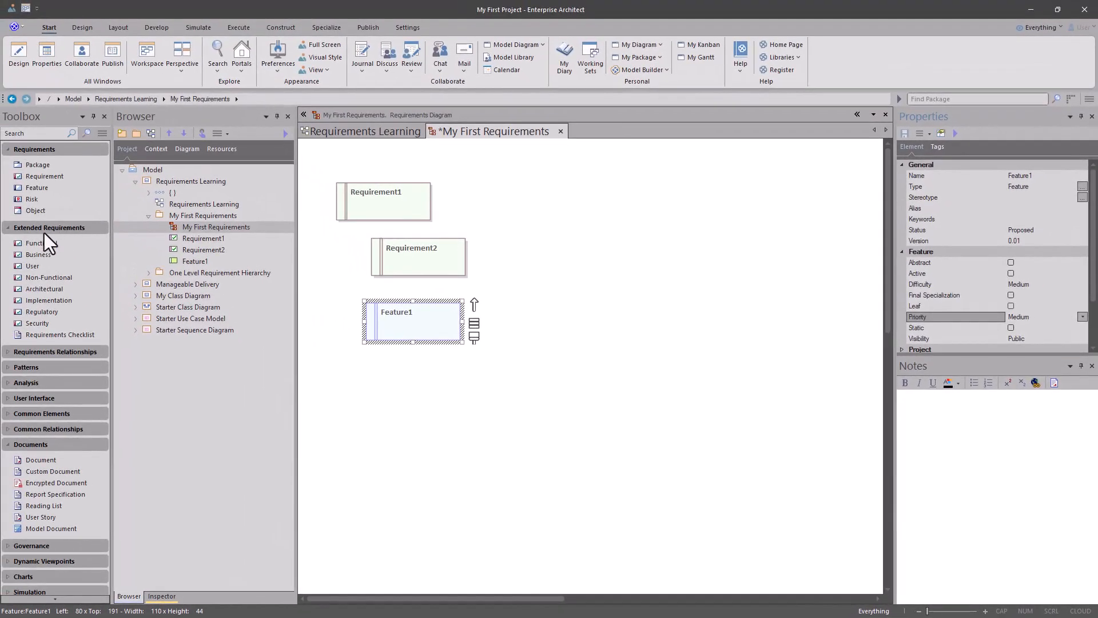
Add a Business requirement from the extended requirement types to the right of the first requirement, level with it
click(35, 252)
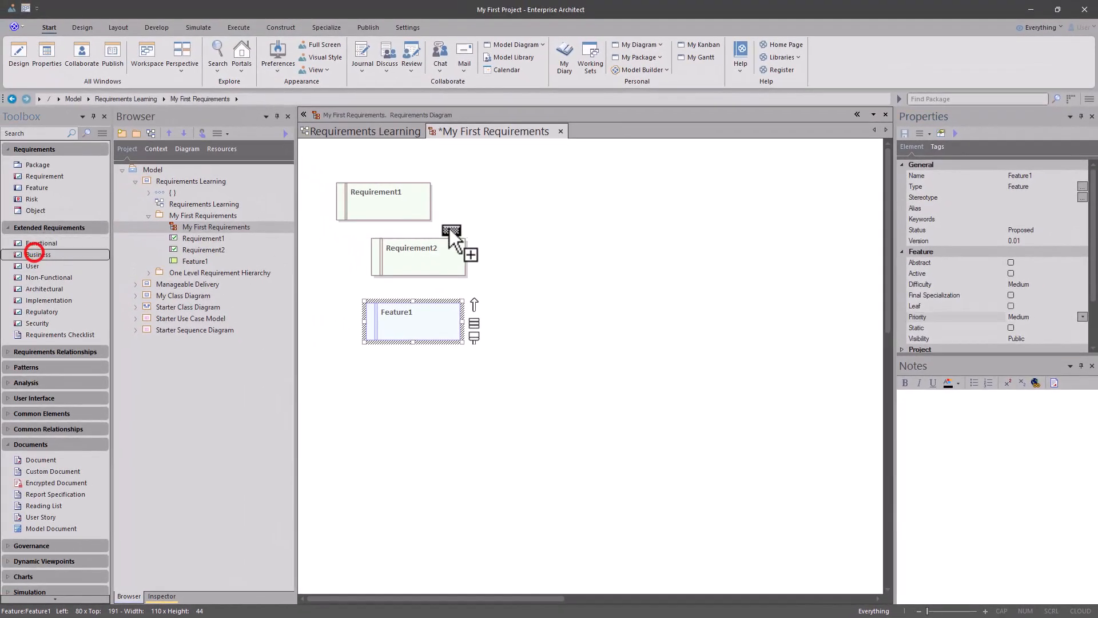
click(515, 183)
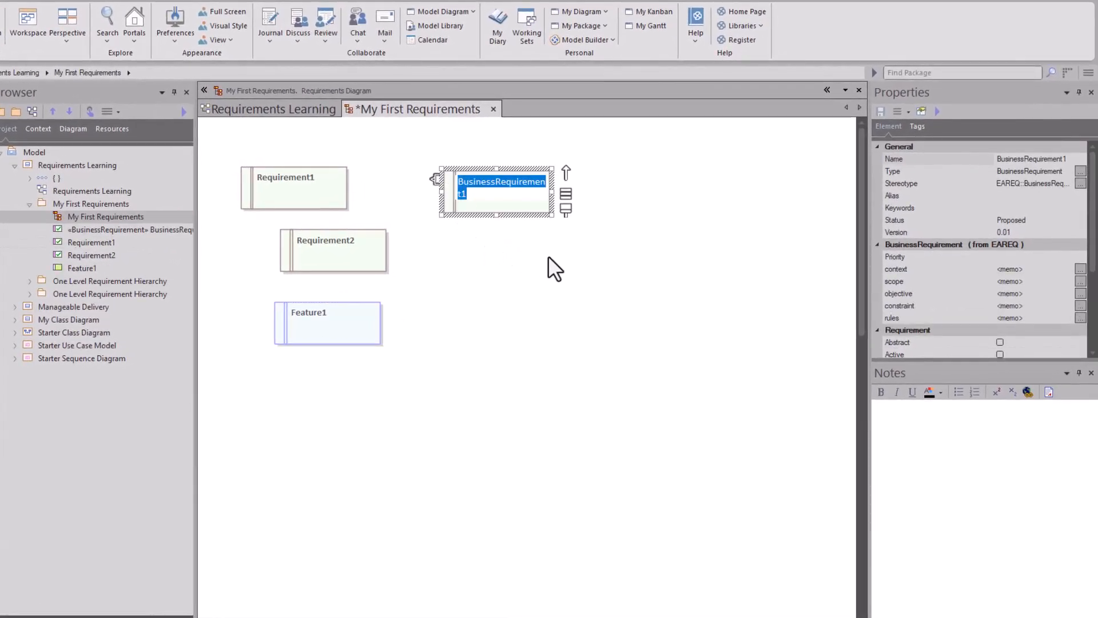
click(302, 189)
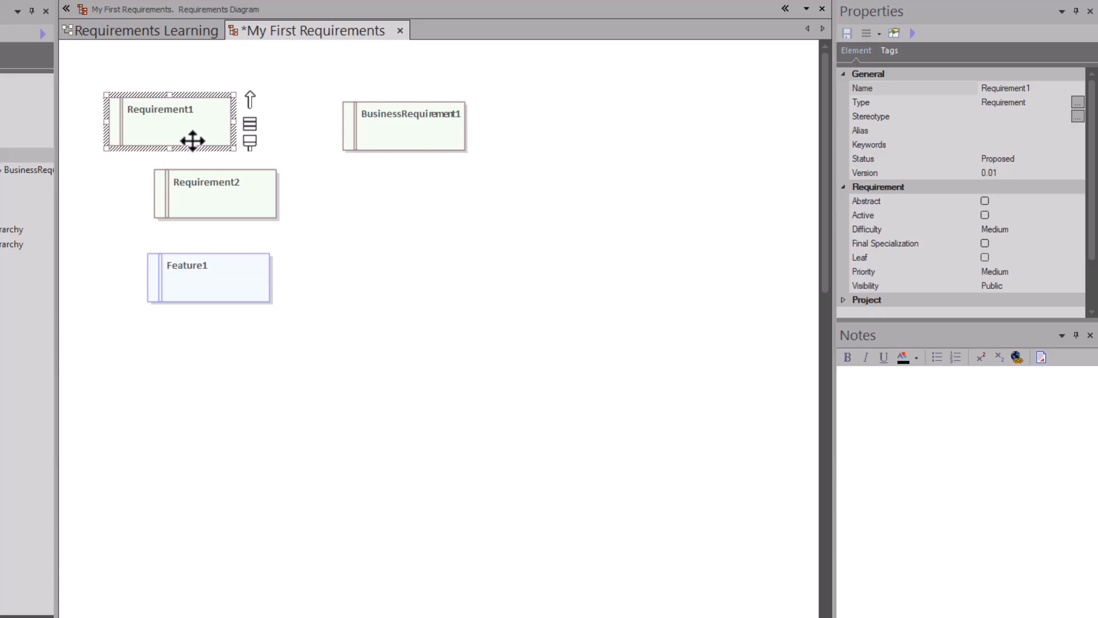
click(402, 127)
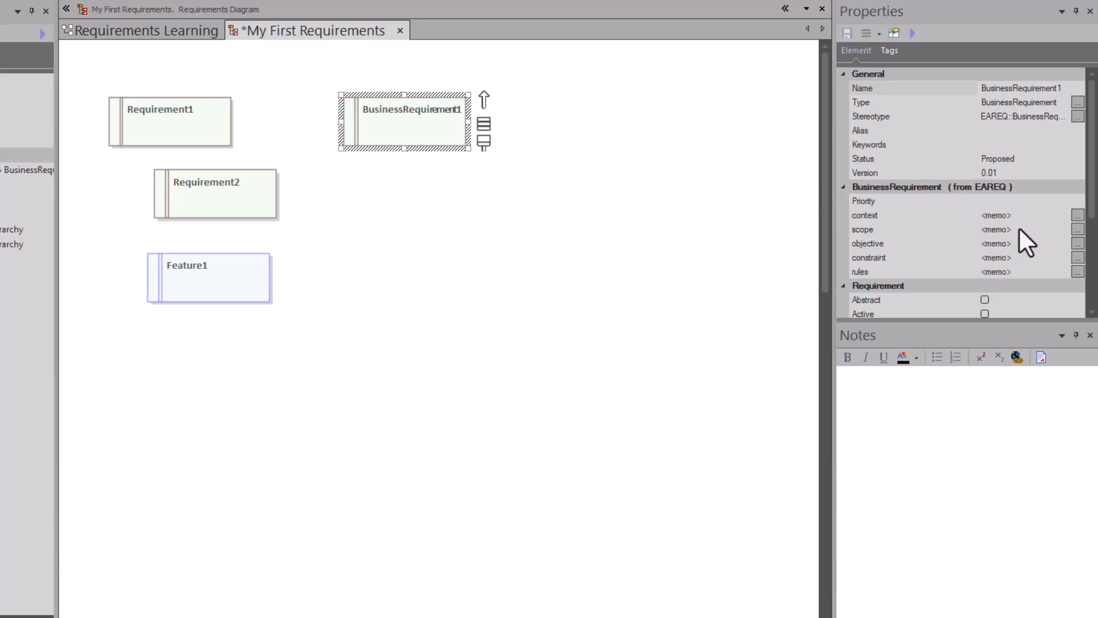
Examine the Business requirement's context memo and its tags without changing them
click(1077, 215)
drag(193, 372, 653, 142)
click(692, 295)
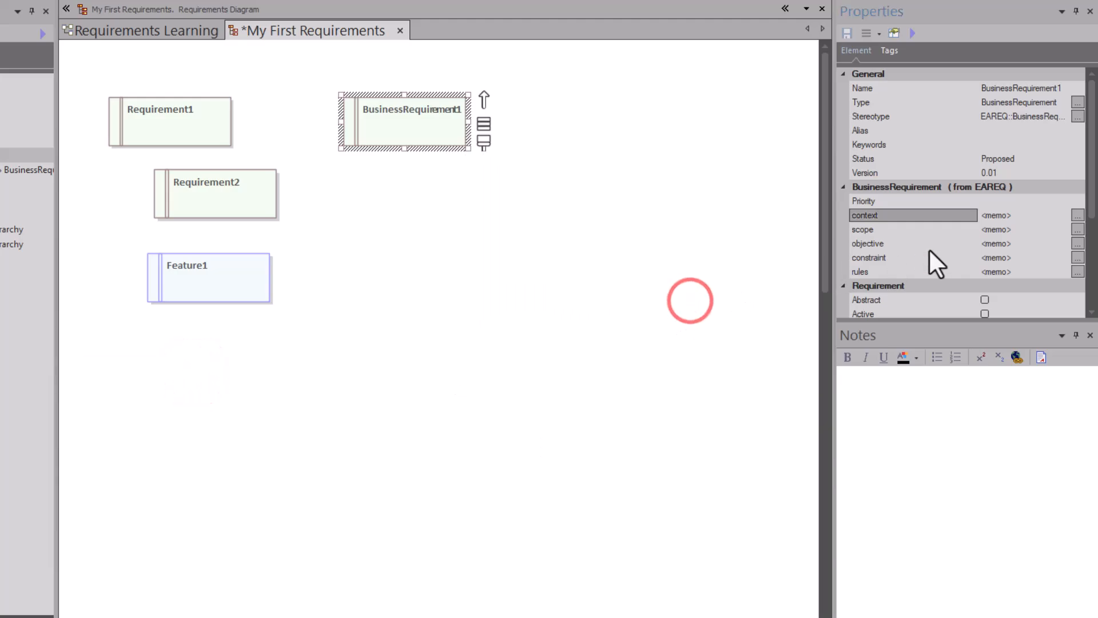
click(885, 49)
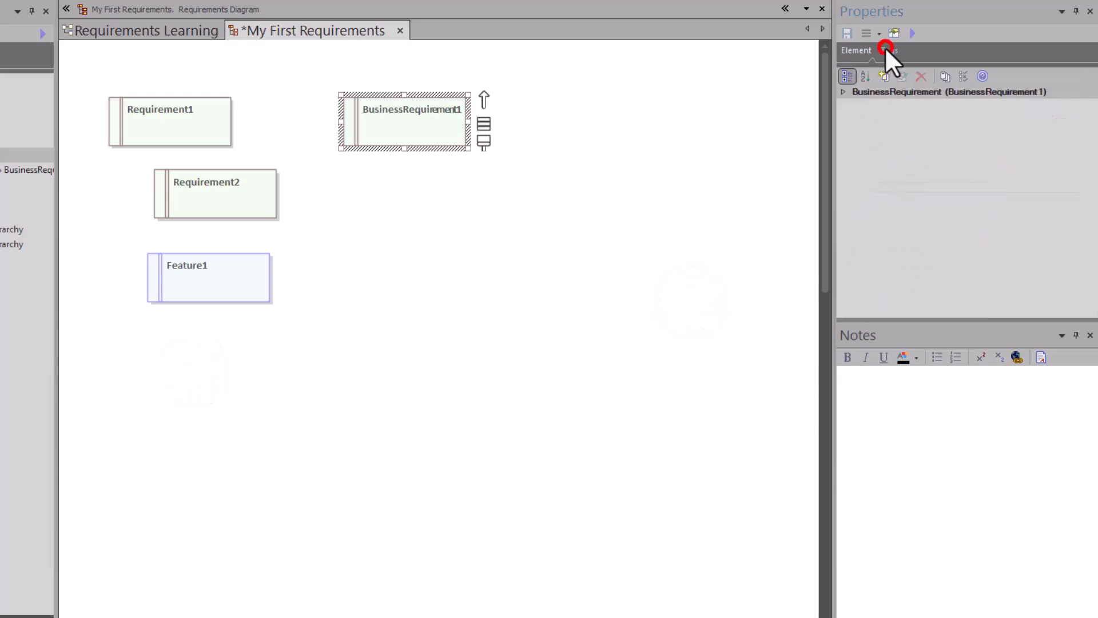
click(847, 50)
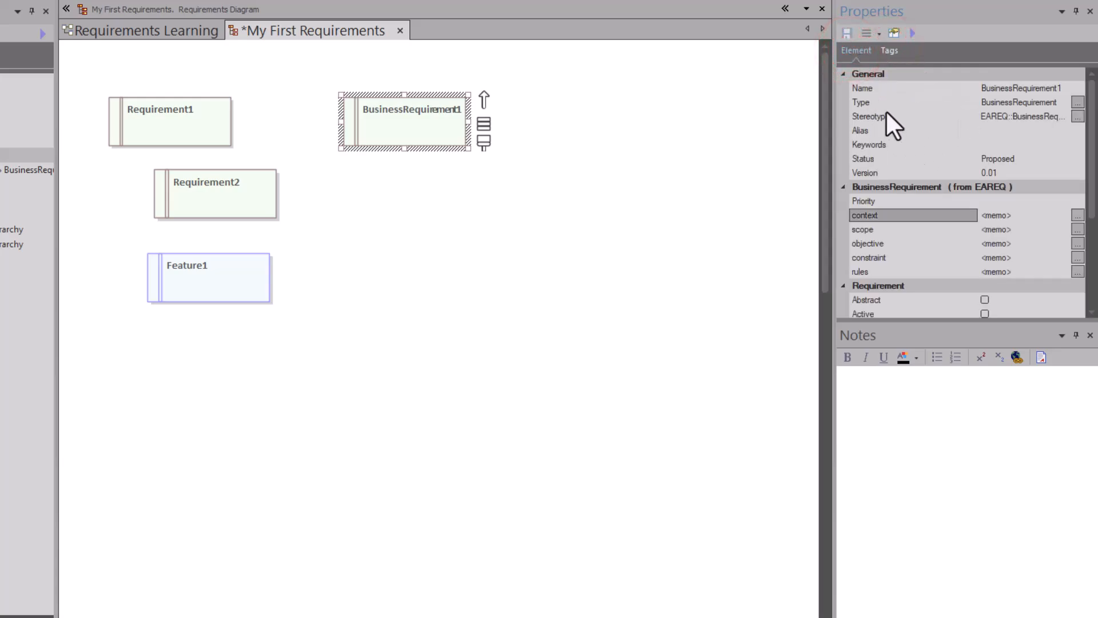
Compare the Business requirement's properties with those of Requirement1, Requirement2 and Feature1
scroll(918, 249, down, 3)
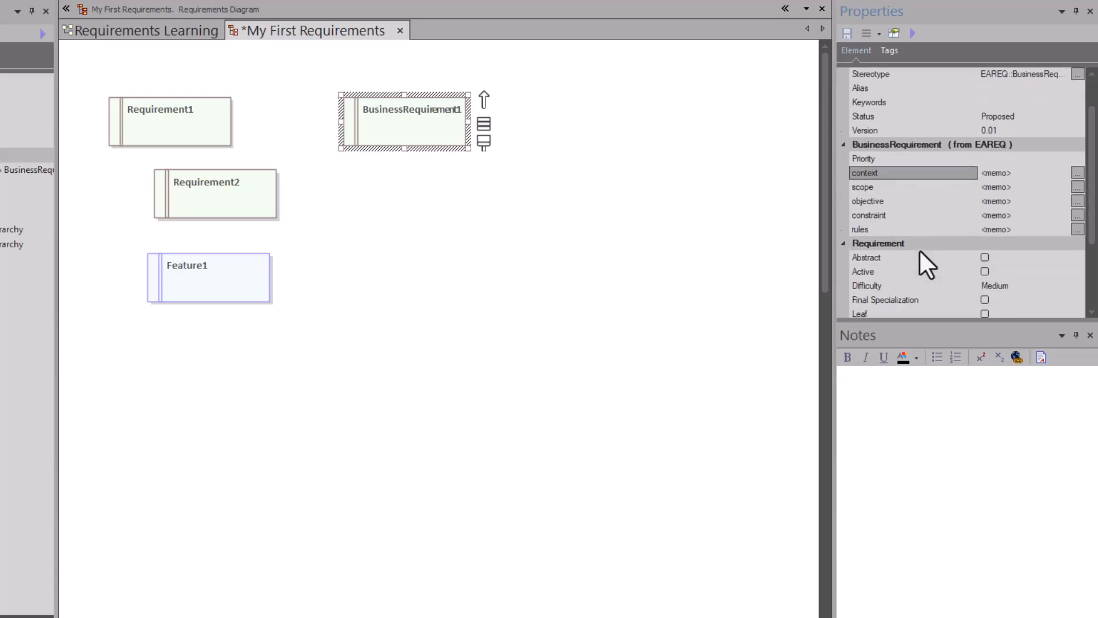
scroll(917, 241, up, 3)
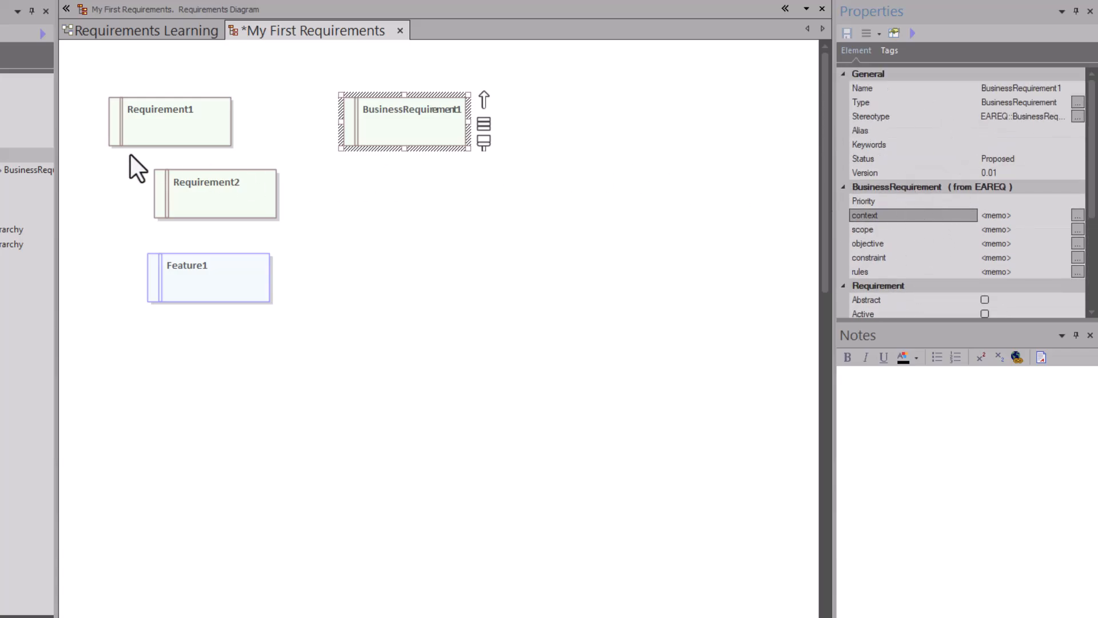
click(135, 110)
drag(206, 189, 199, 195)
click(216, 264)
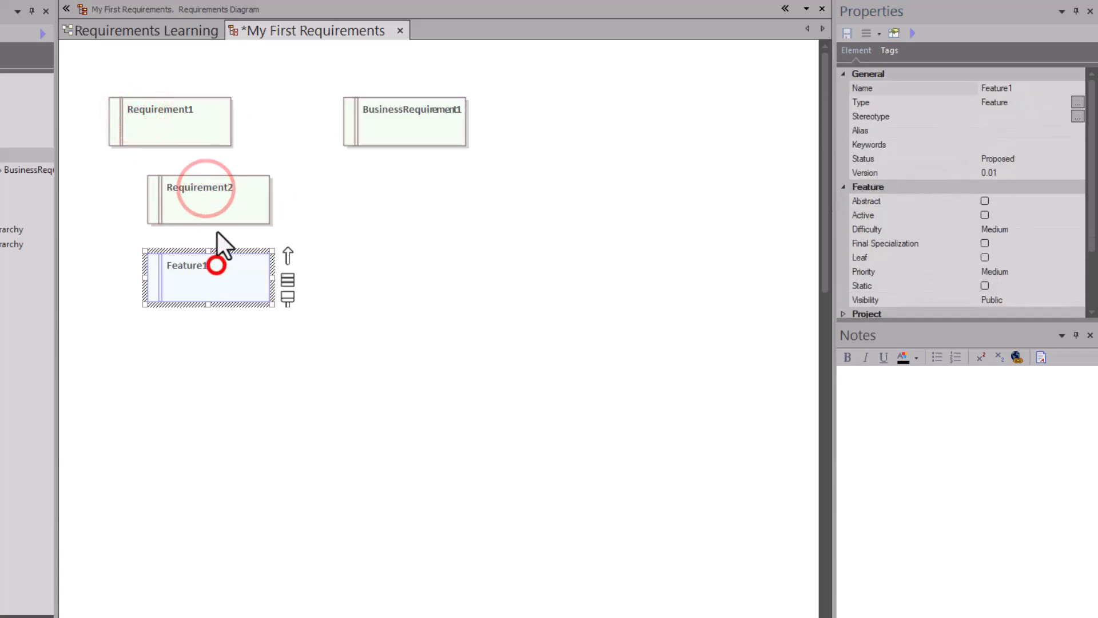
click(208, 164)
click(187, 110)
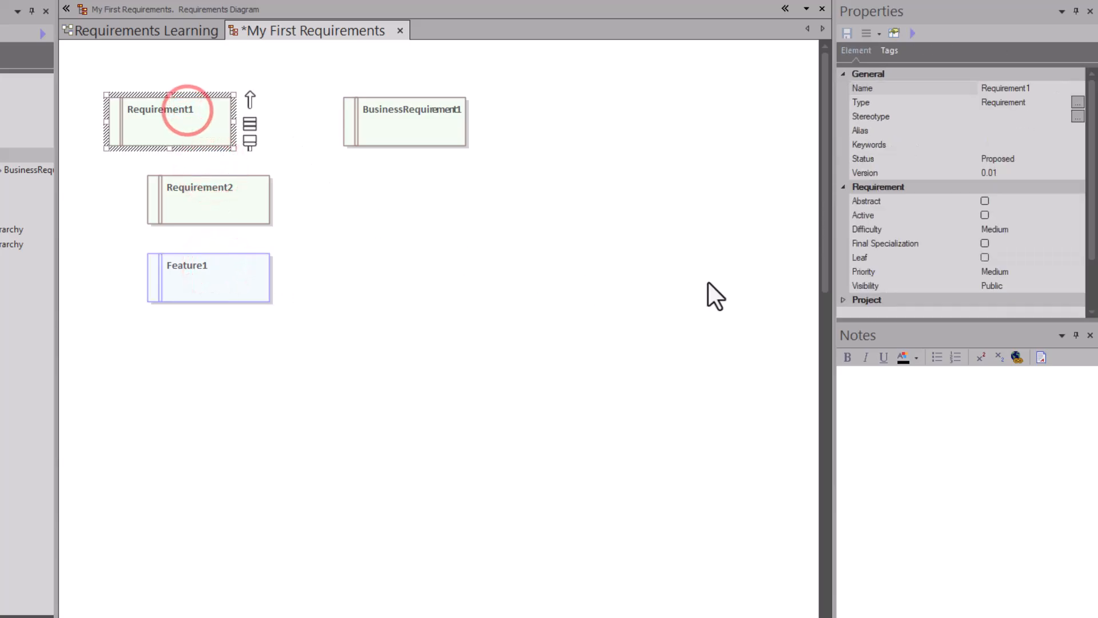
Spread the elements apart by moving Requirement2 lower beneath Requirement1 and Feature1 further down and to its right
drag(235, 274, 330, 382)
drag(223, 202, 222, 268)
drag(281, 383, 303, 390)
Connect Requirement1 to Requirement2 with an Aggregation to Part relationship
click(168, 121)
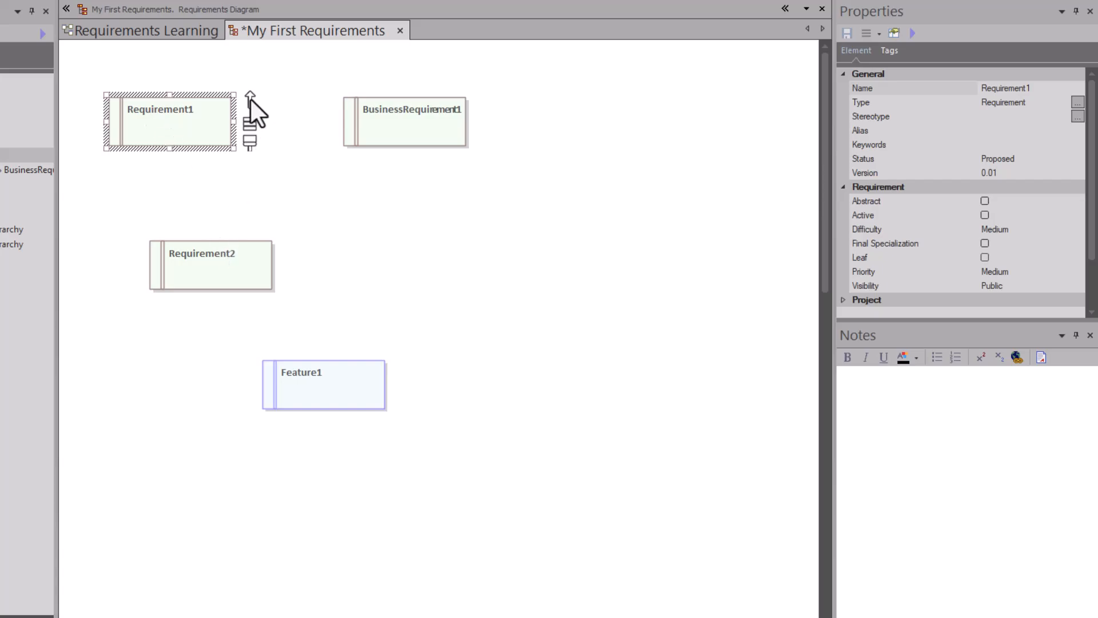
drag(251, 99, 201, 253)
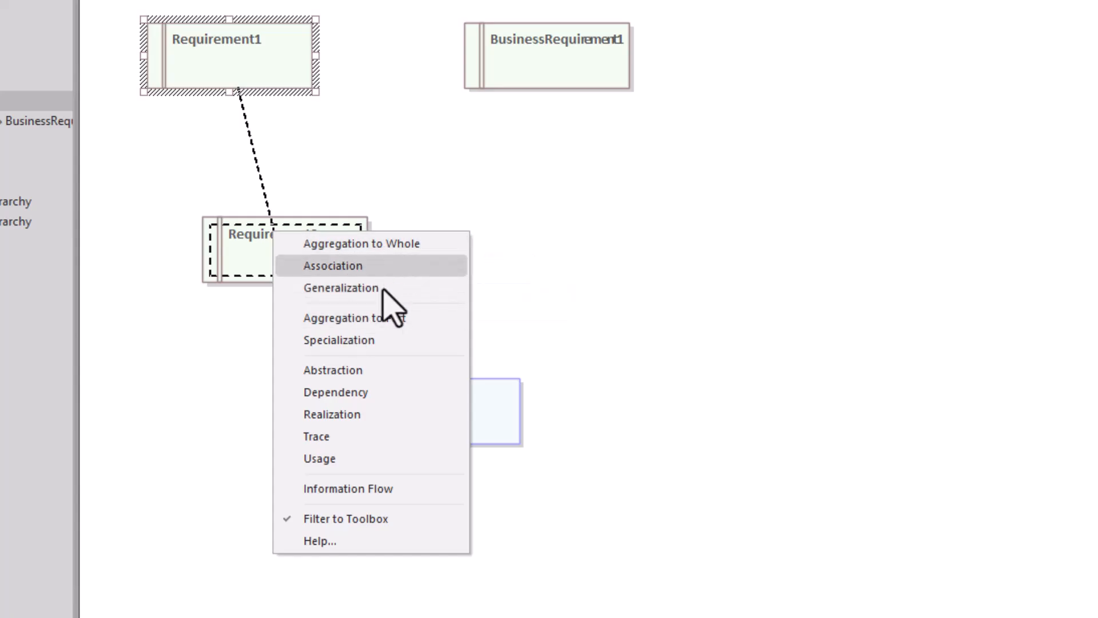
click(372, 326)
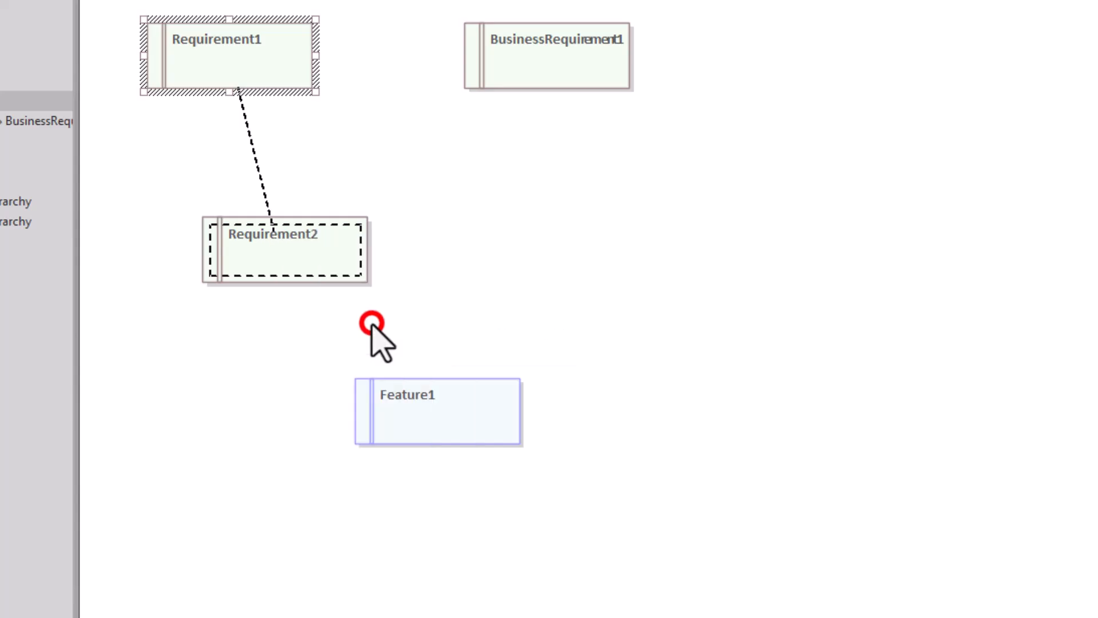
click(289, 237)
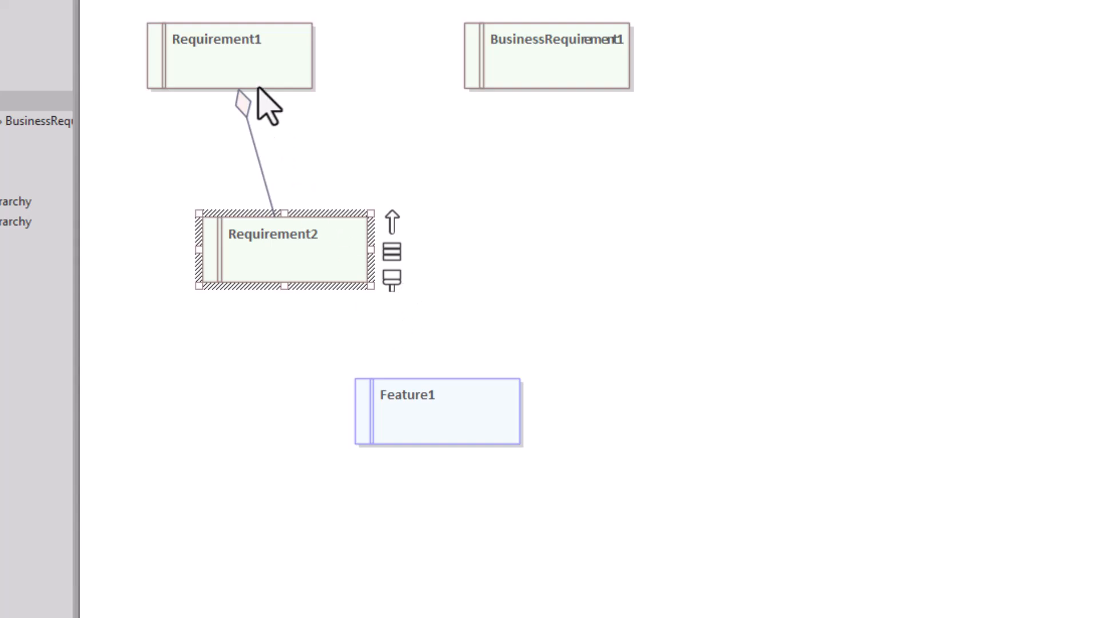
click(252, 57)
Open the Traceability window for Requirement2
click(304, 247)
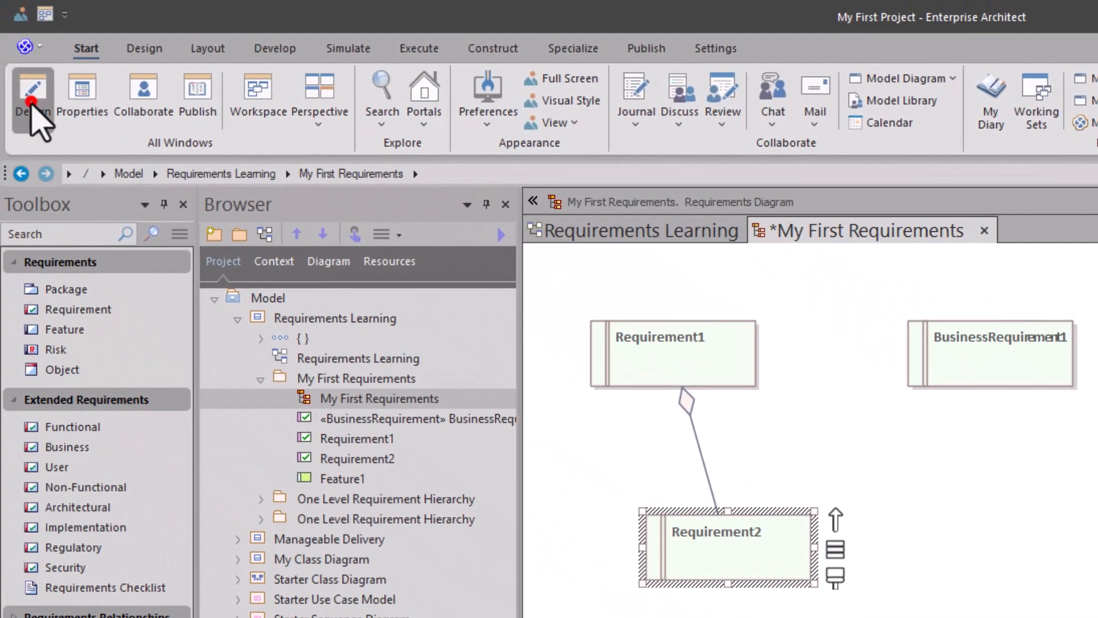
click(29, 106)
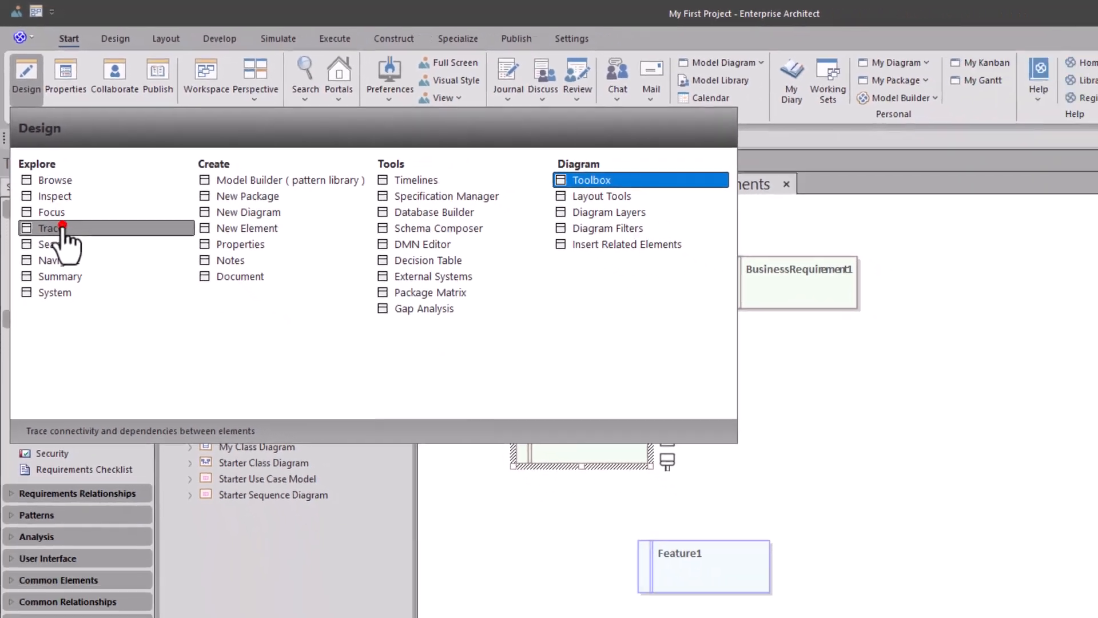
click(80, 285)
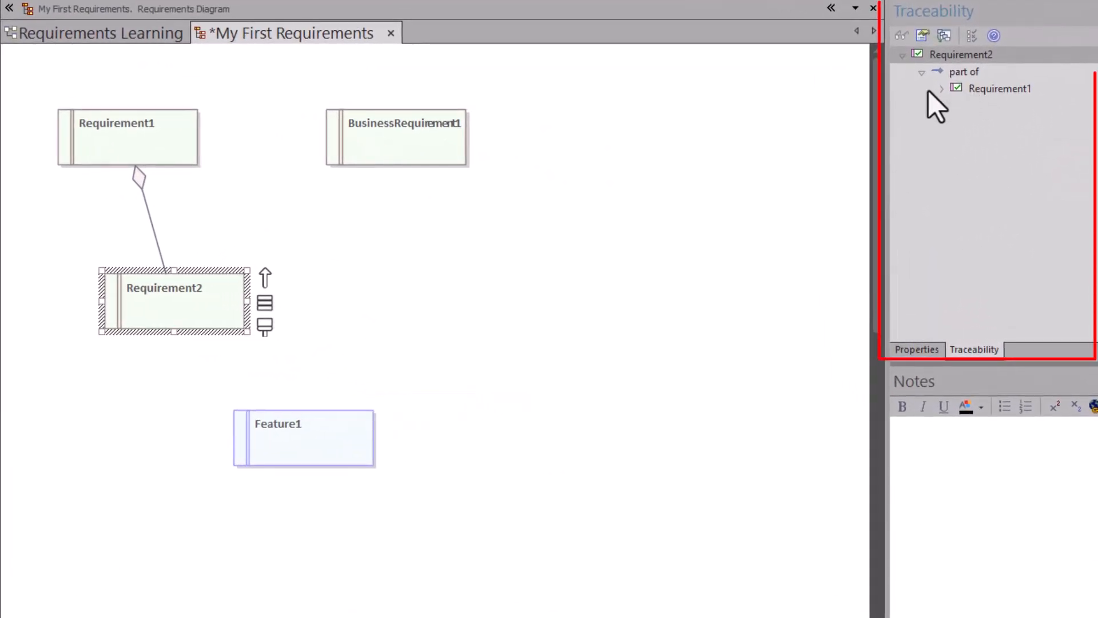
Examine how Requirement1 and Requirement2 relate to each other in the traceability tree
click(162, 130)
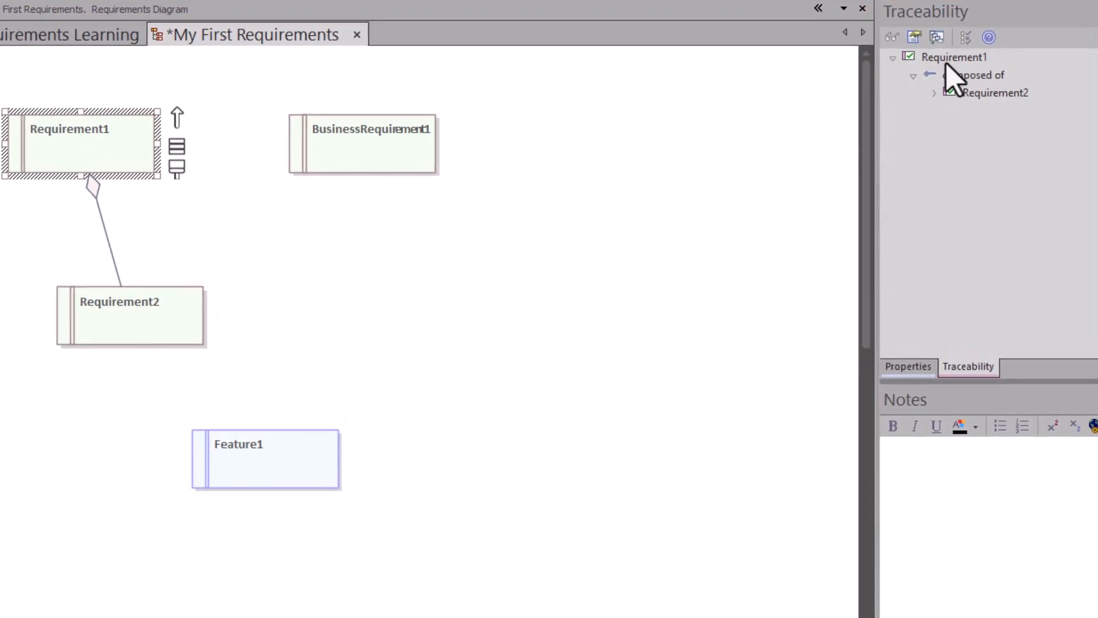
click(951, 79)
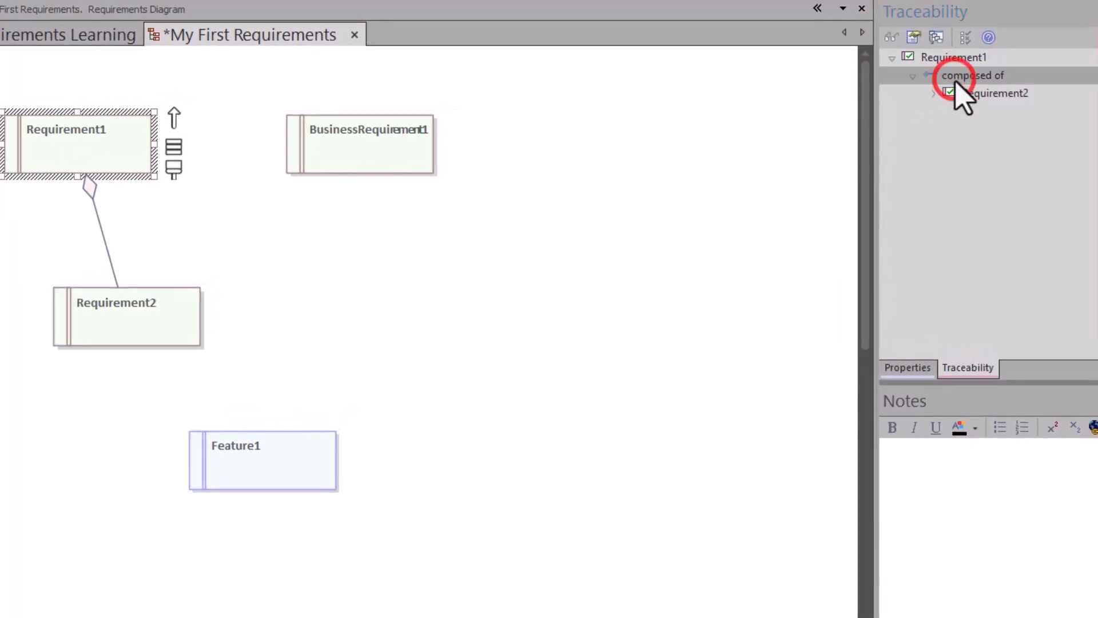
click(966, 99)
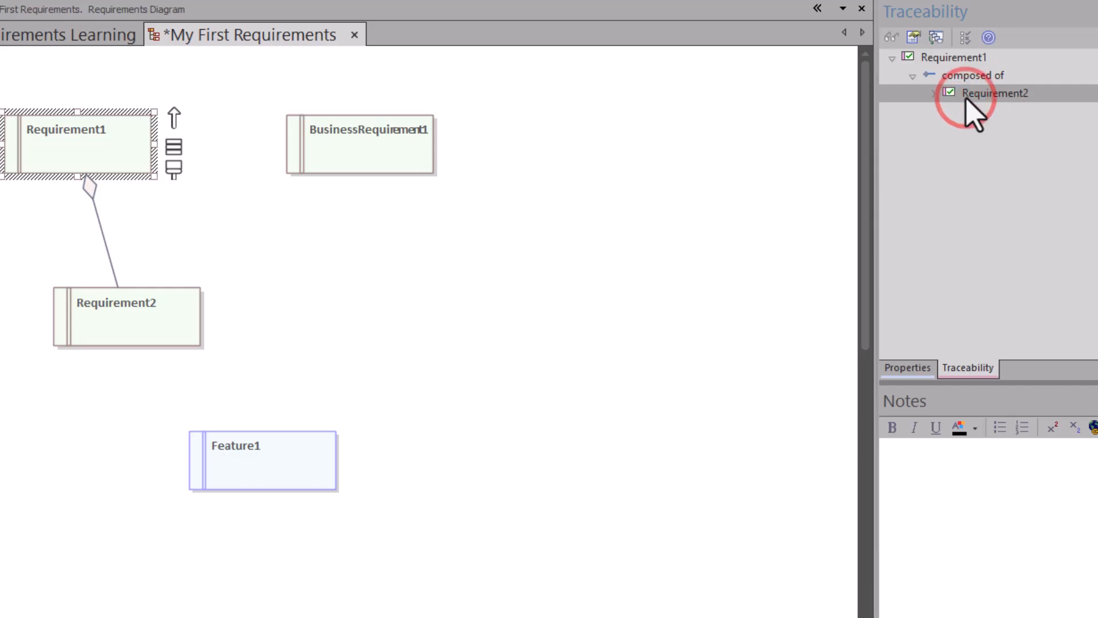
click(952, 58)
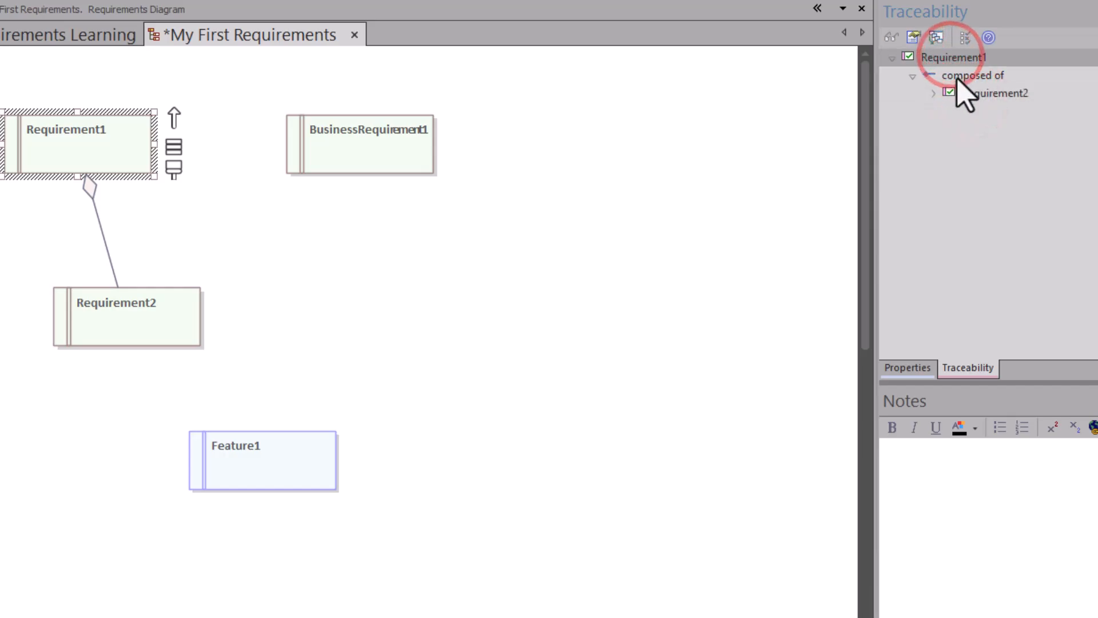
click(954, 76)
click(974, 94)
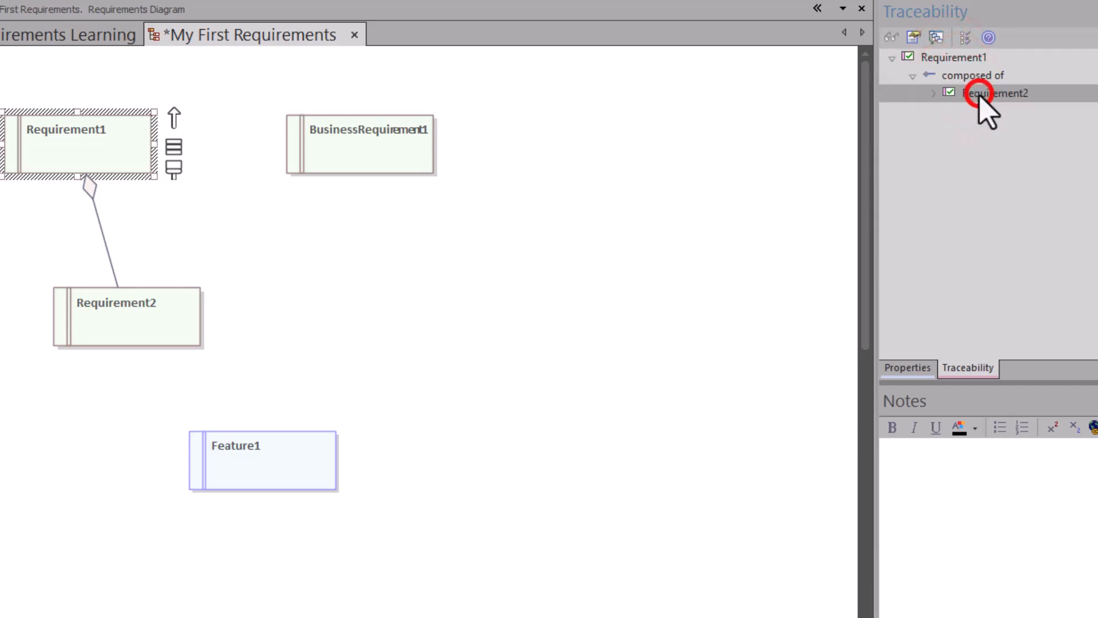
click(147, 321)
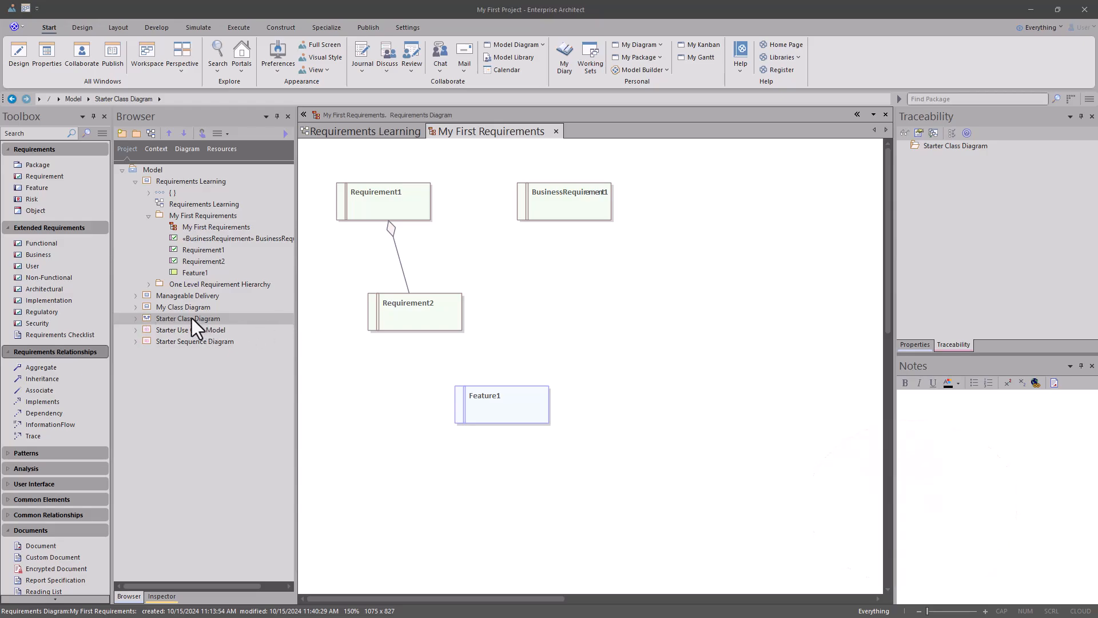
Expand the Starter Class Diagram package, view its class diagram and close that diagram again
click(135, 318)
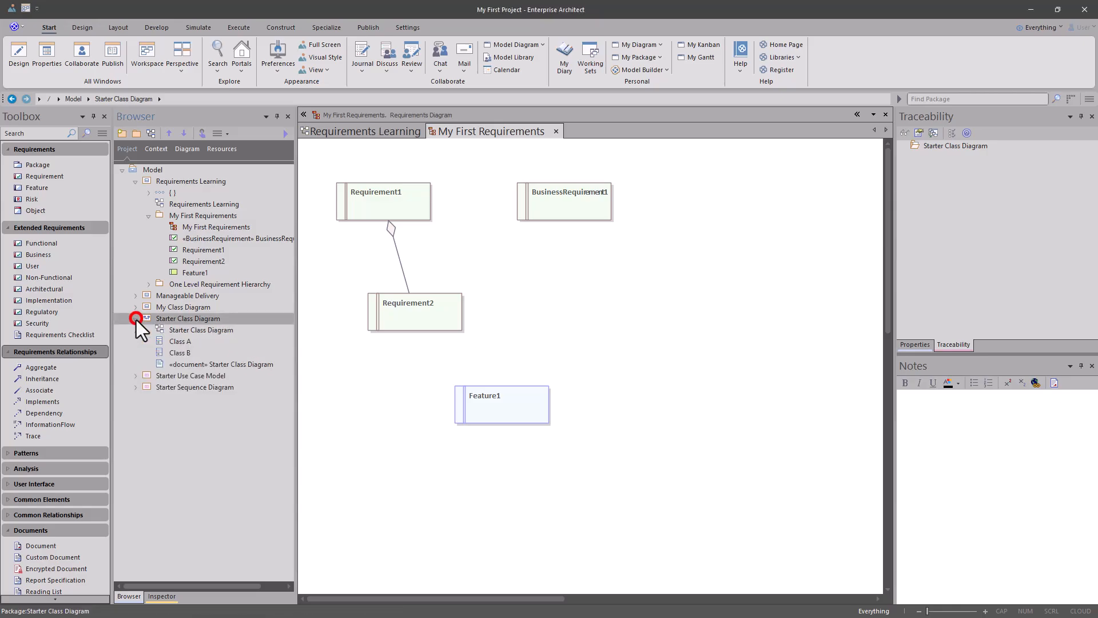
double_click(183, 332)
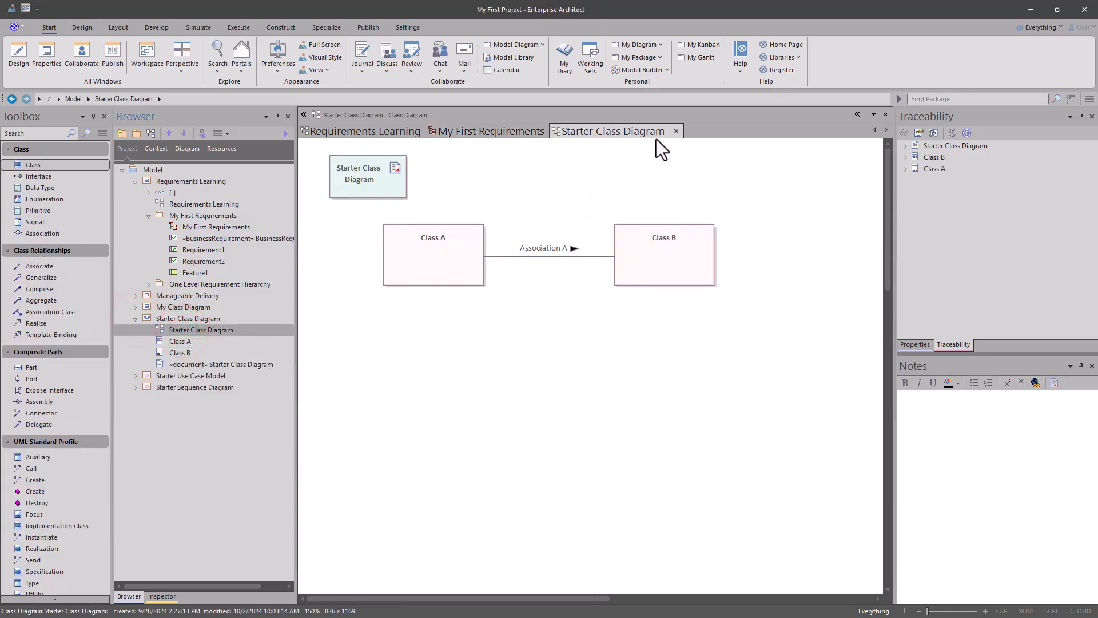
click(675, 133)
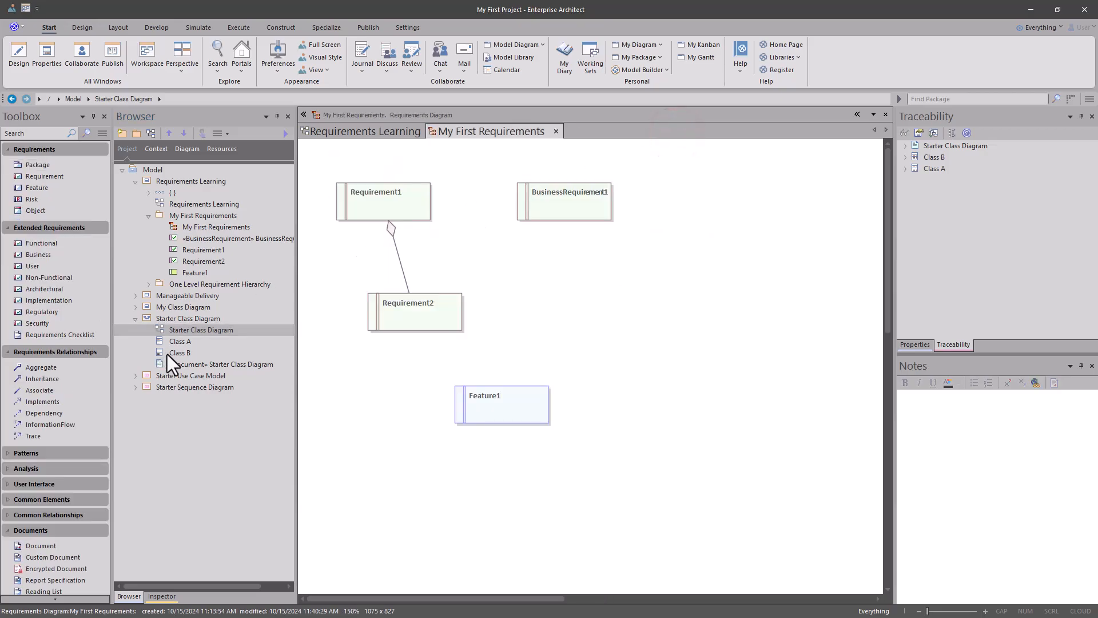
Place Class A from the Starter Class Diagram package on the My First Requirements diagram as a Link, below BusinessRequirement1
drag(177, 344, 566, 267)
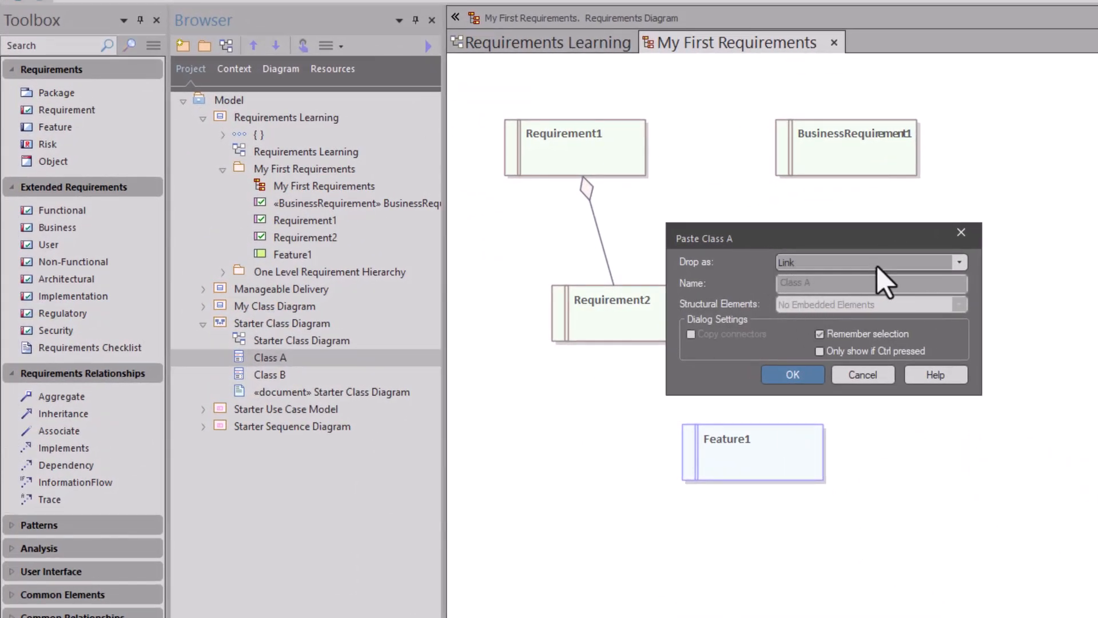
click(877, 265)
click(877, 264)
click(875, 263)
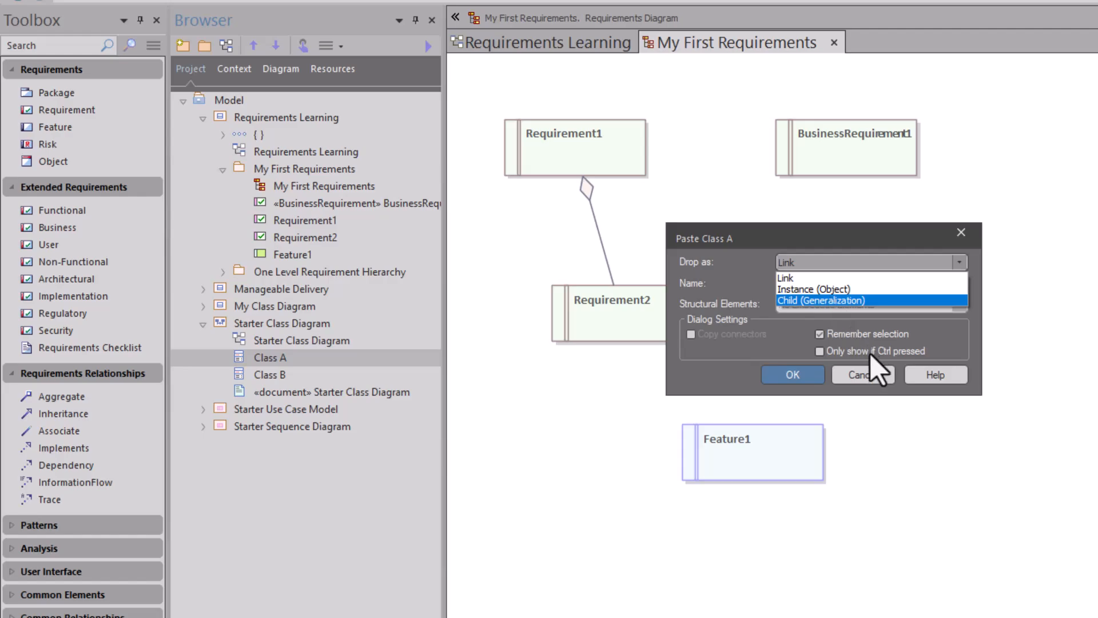
click(864, 374)
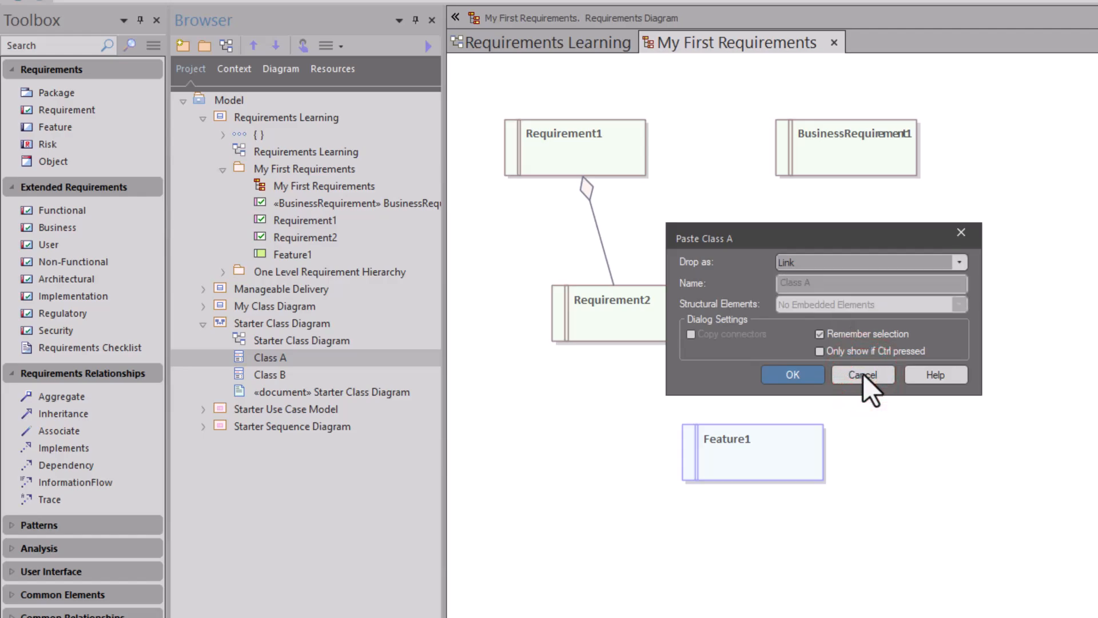
click(794, 373)
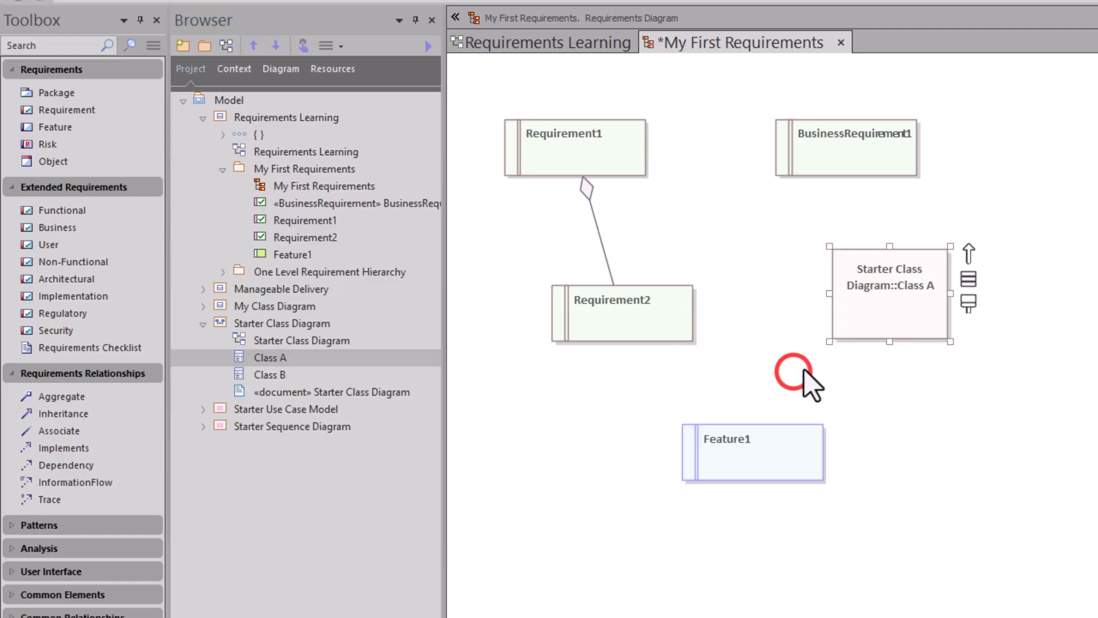
Locate Class A in its source package and position its diagram element roughly level with Requirement2
click(889, 312)
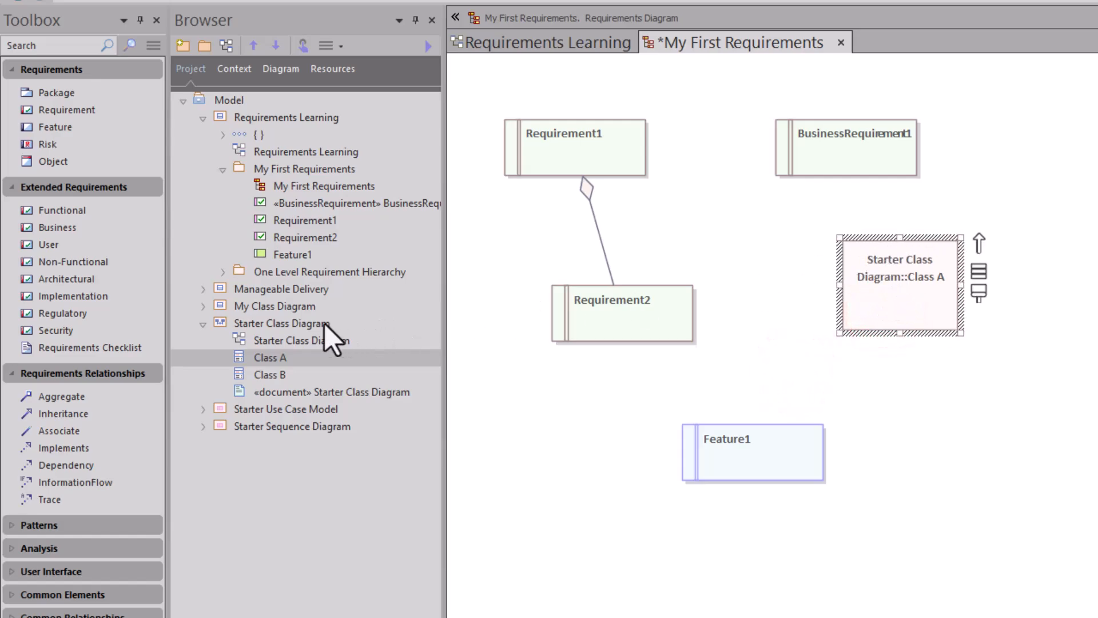
click(286, 325)
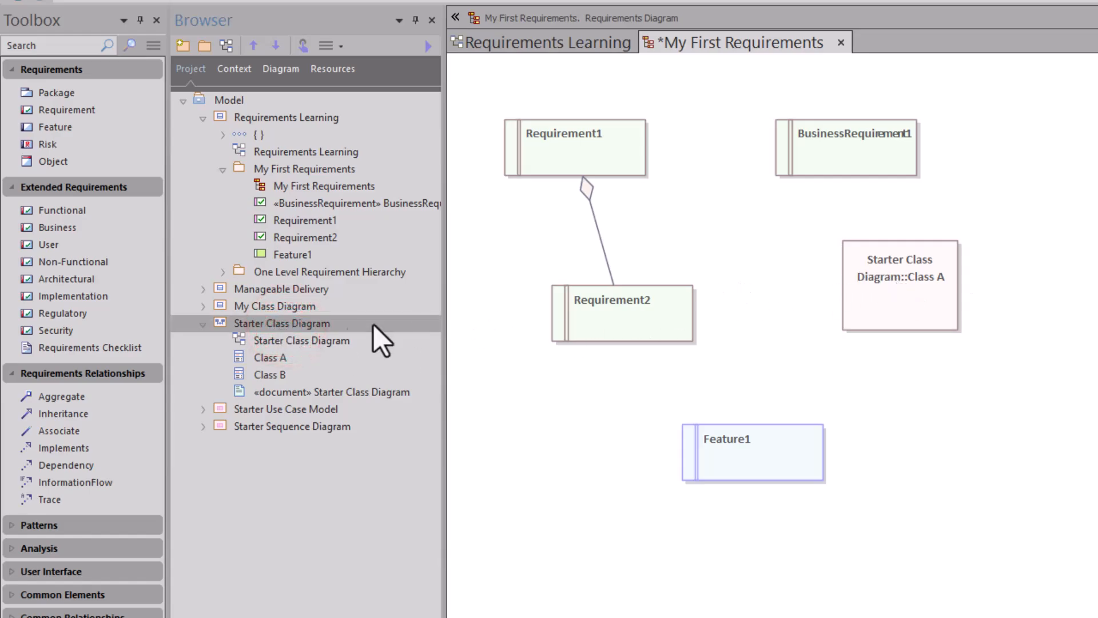
click(271, 360)
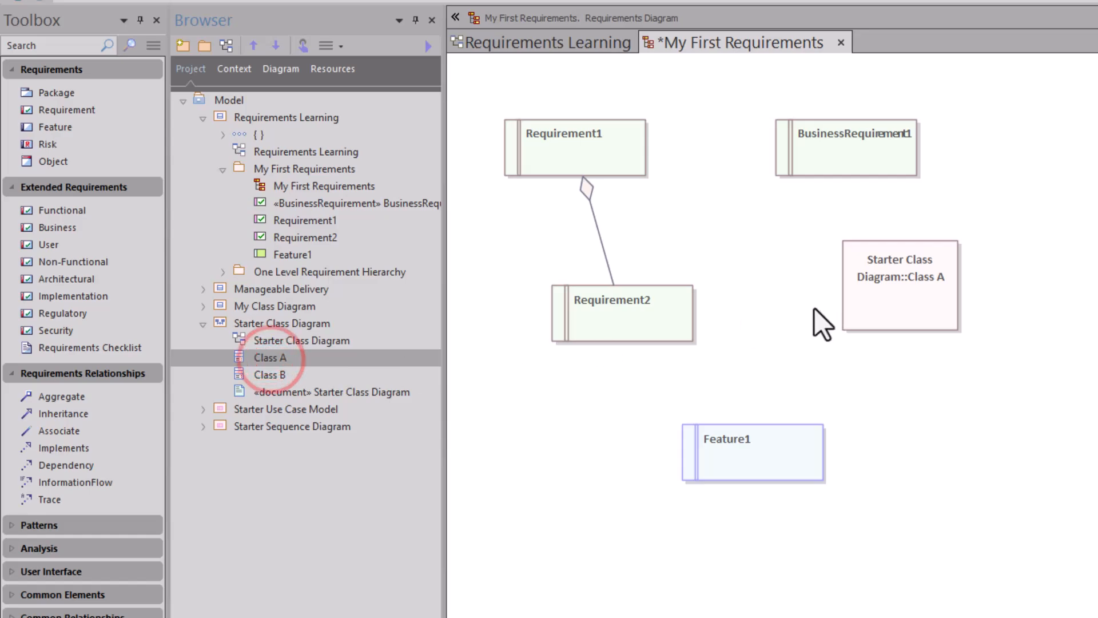
drag(876, 295, 880, 307)
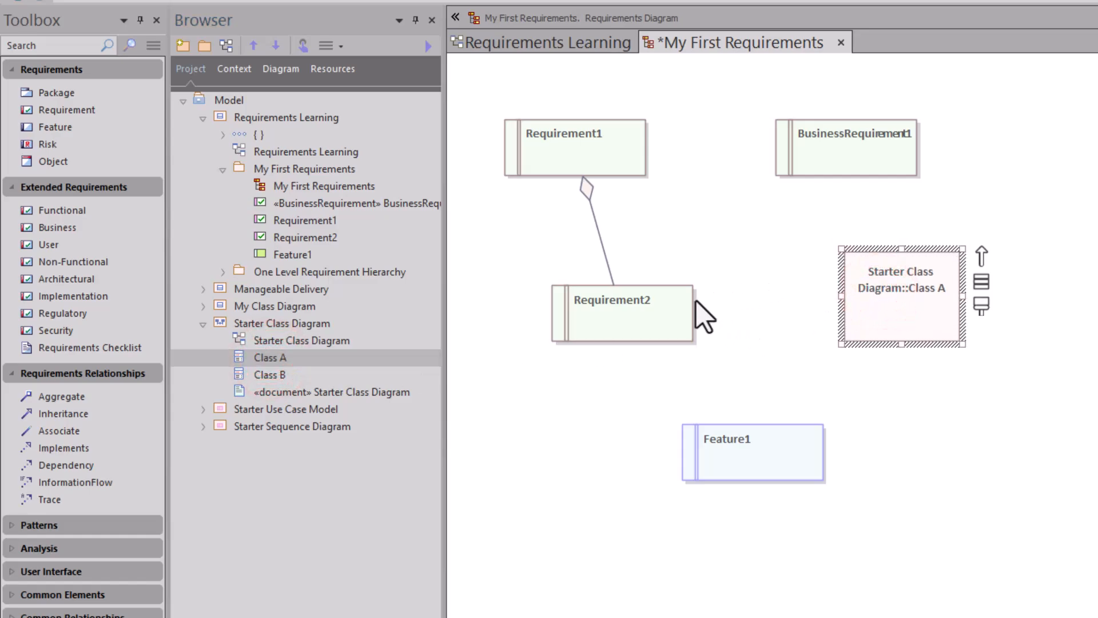
Connect Requirement2 to Class A with a Realization relationship
click(673, 308)
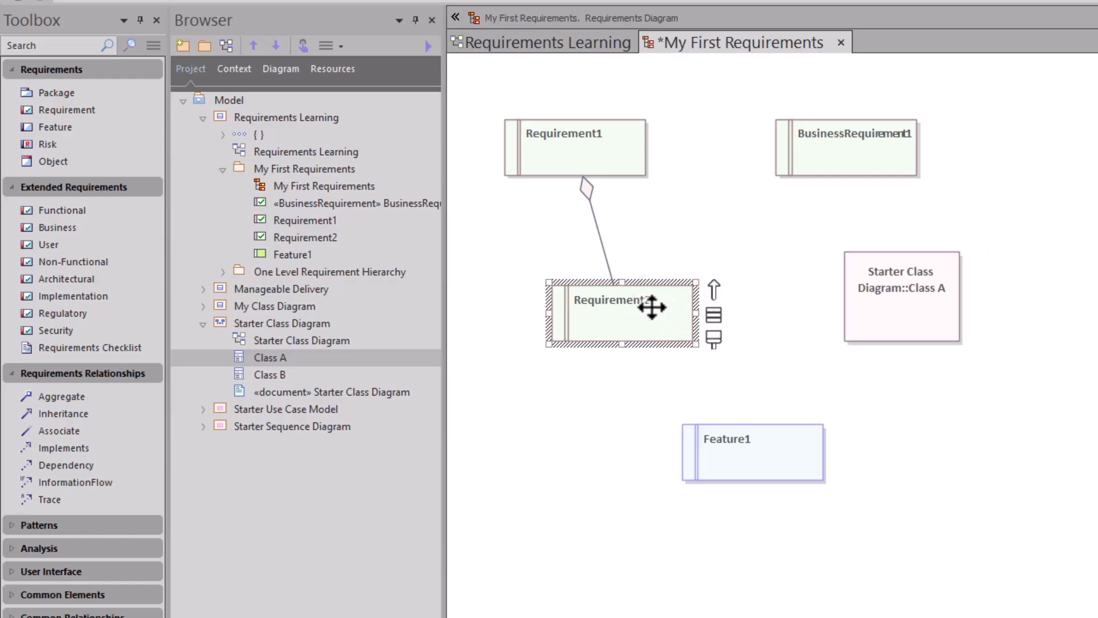
drag(712, 292, 866, 297)
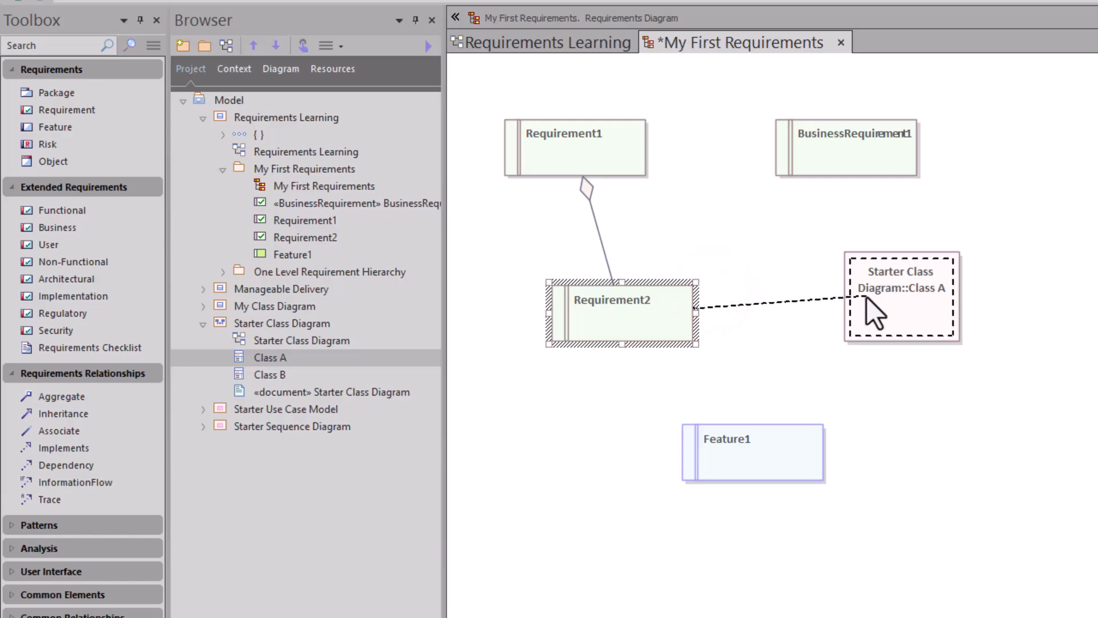
drag(866, 297, 868, 300)
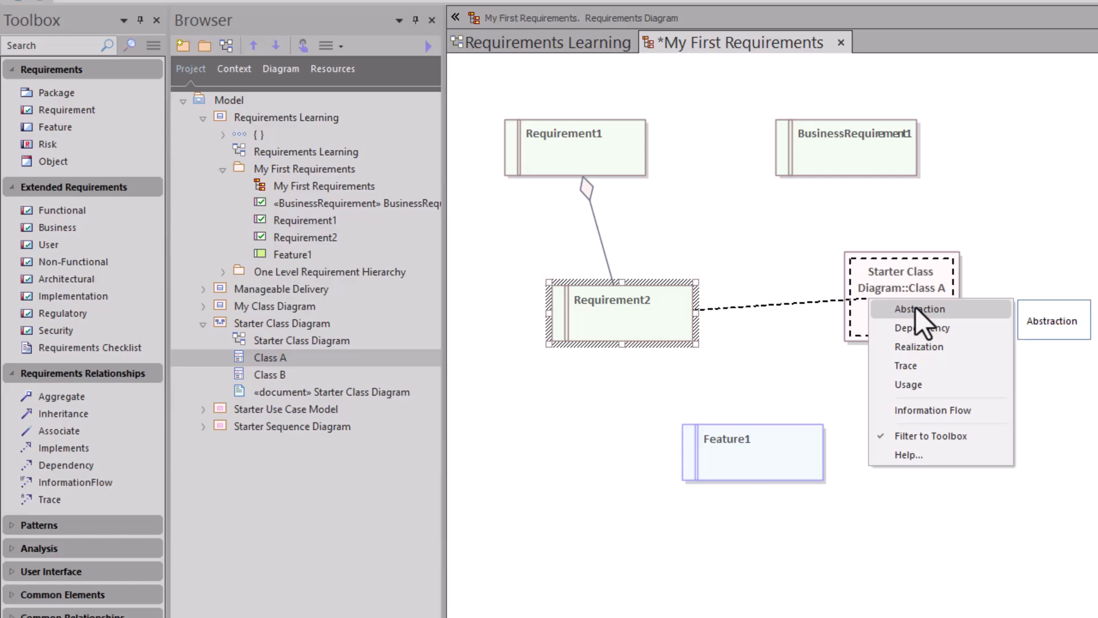
click(929, 348)
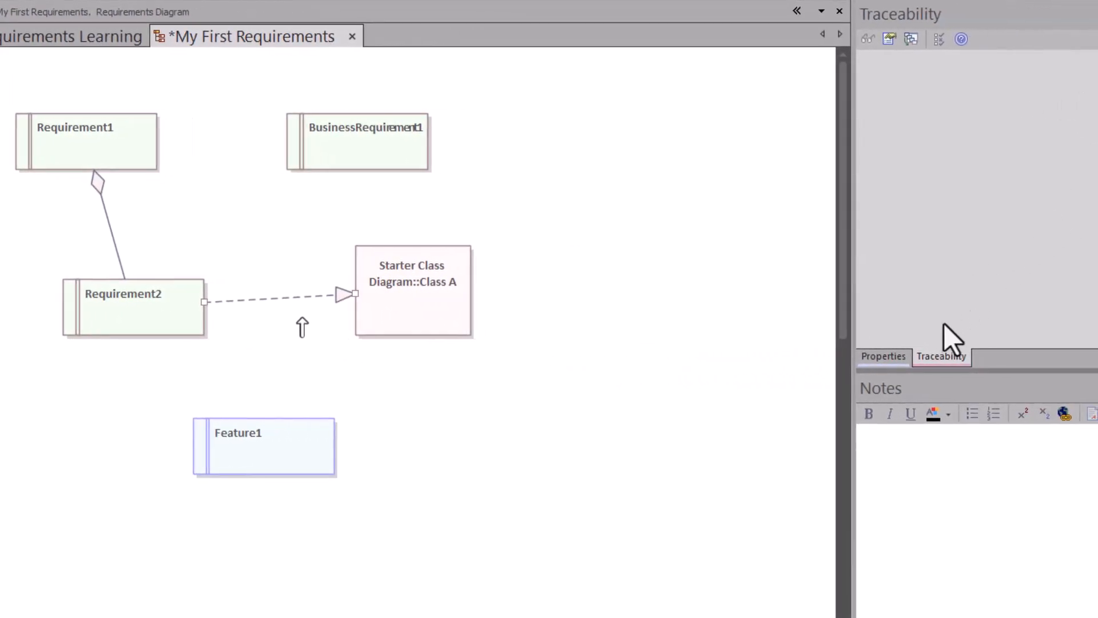
Check Requirement2's relationships to Class A and Requirement1 in the Traceability window
click(941, 357)
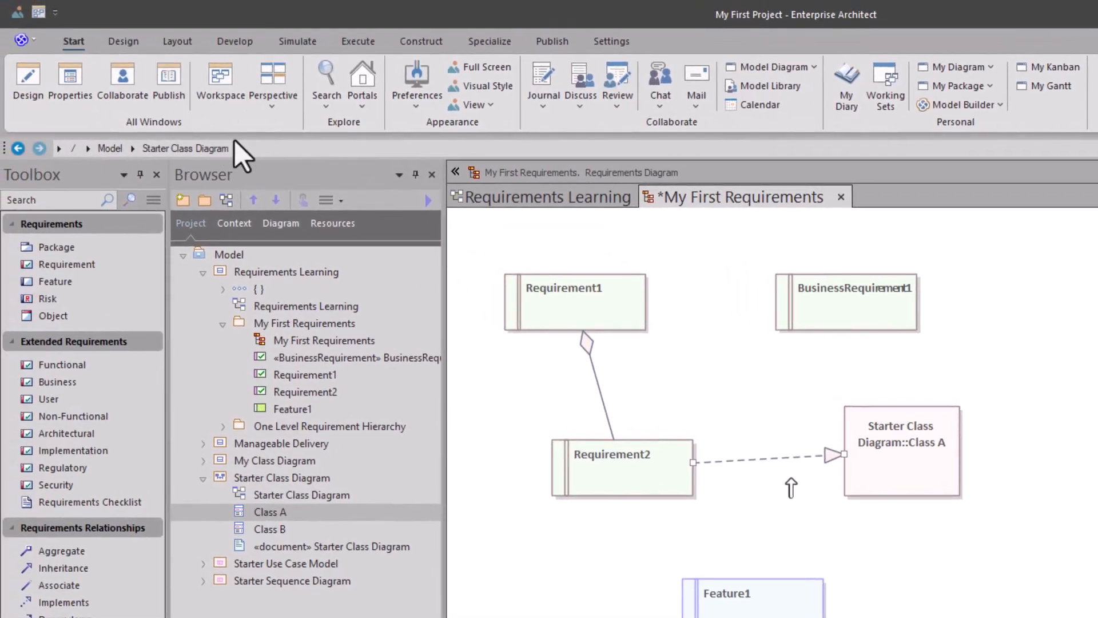
click(29, 77)
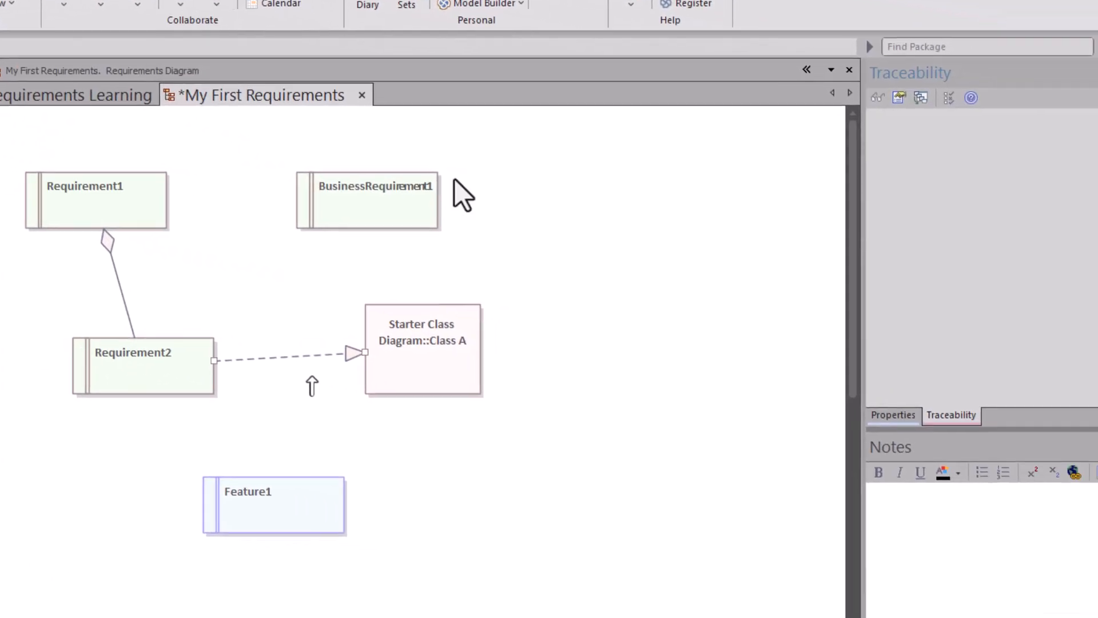
click(188, 363)
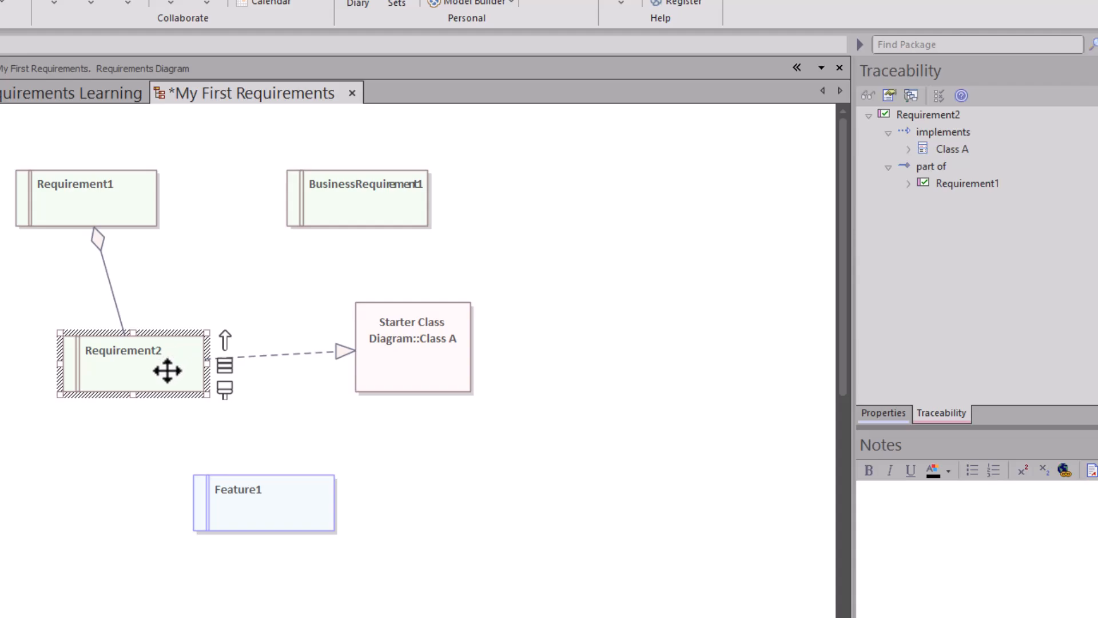
Reverse the Realization connector between Requirement2 and Class A so that Class A realizes Requirement2
click(433, 362)
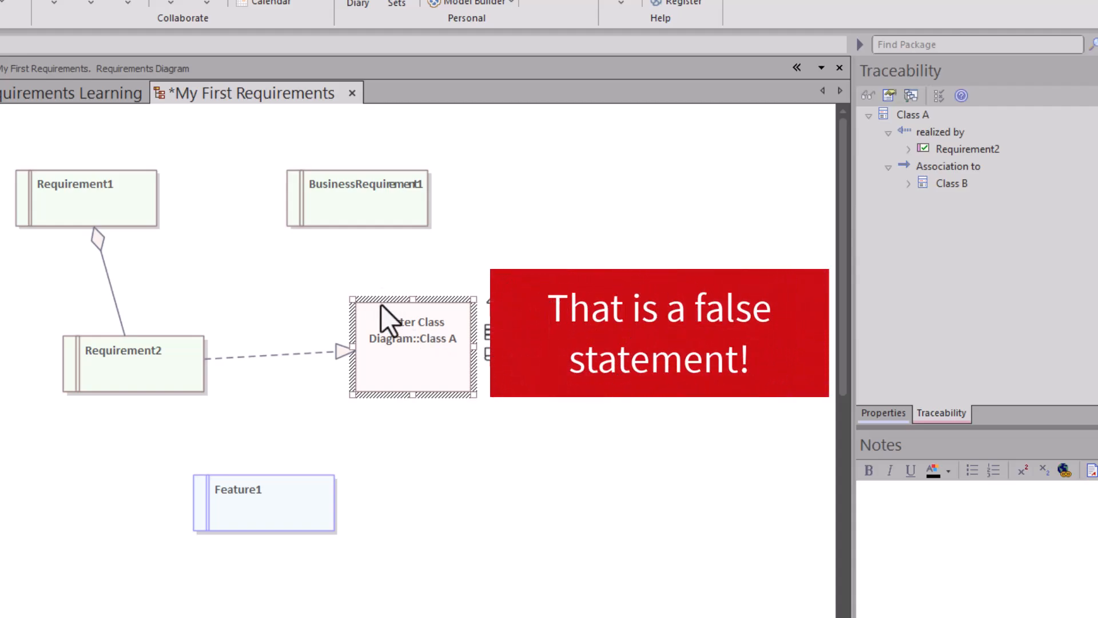
right_click(267, 357)
mouse_move(314, 435)
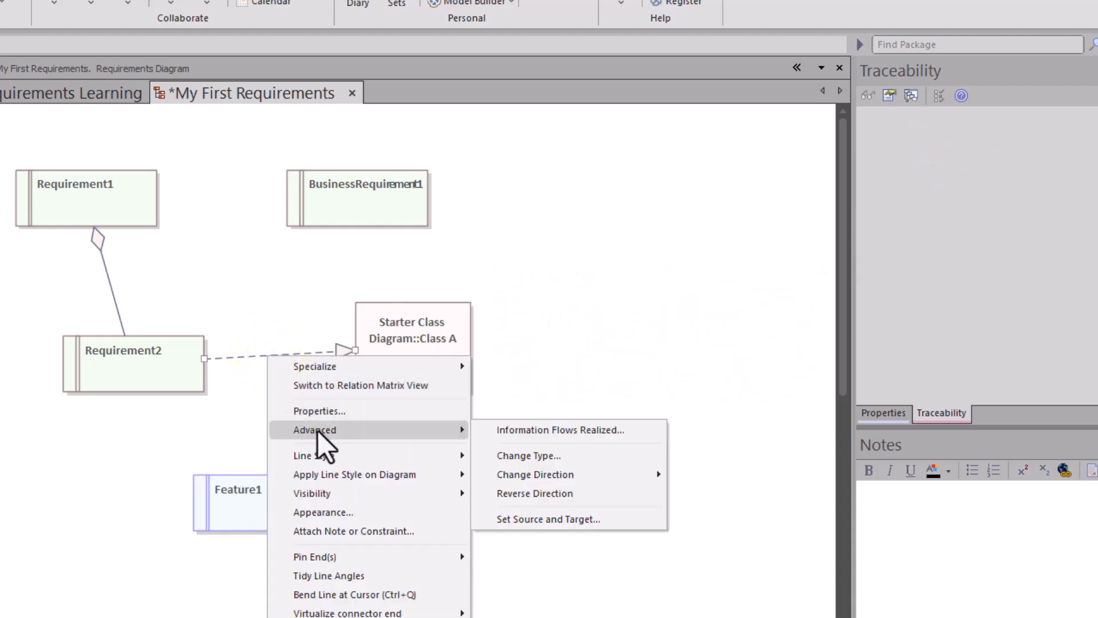
click(548, 495)
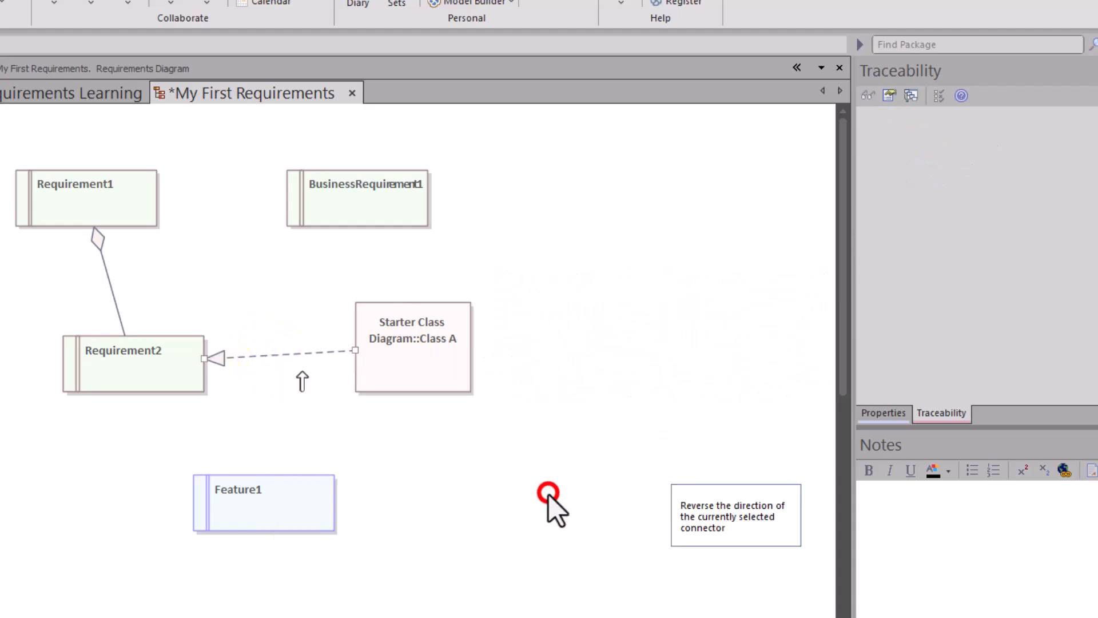
Check the relationships of Requirement2, Class A and Requirement1 in the Traceability window
click(149, 371)
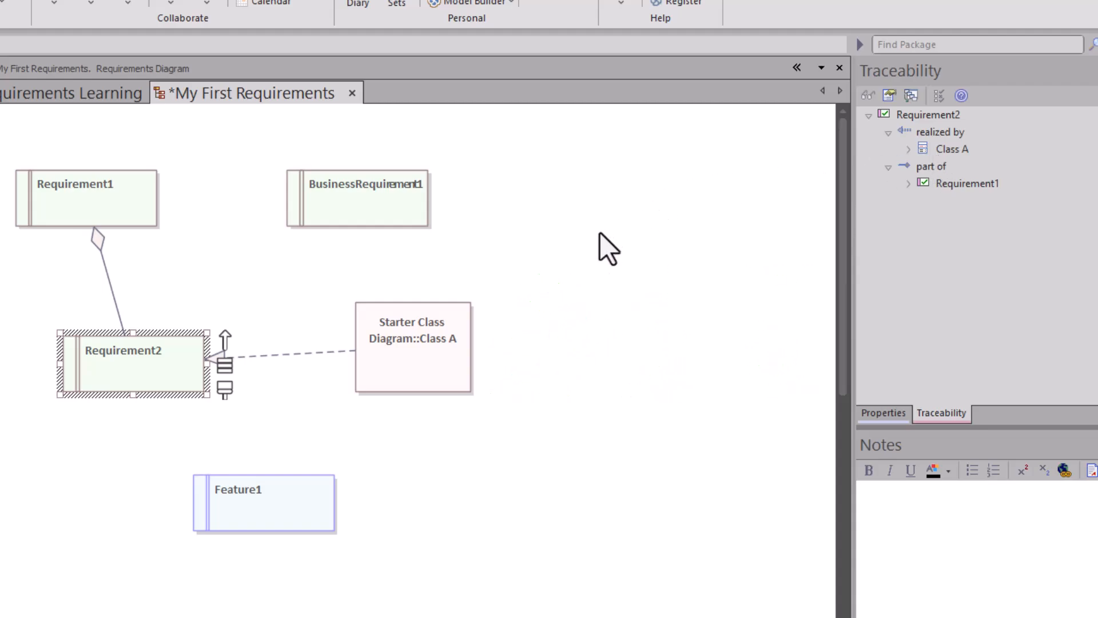
click(397, 347)
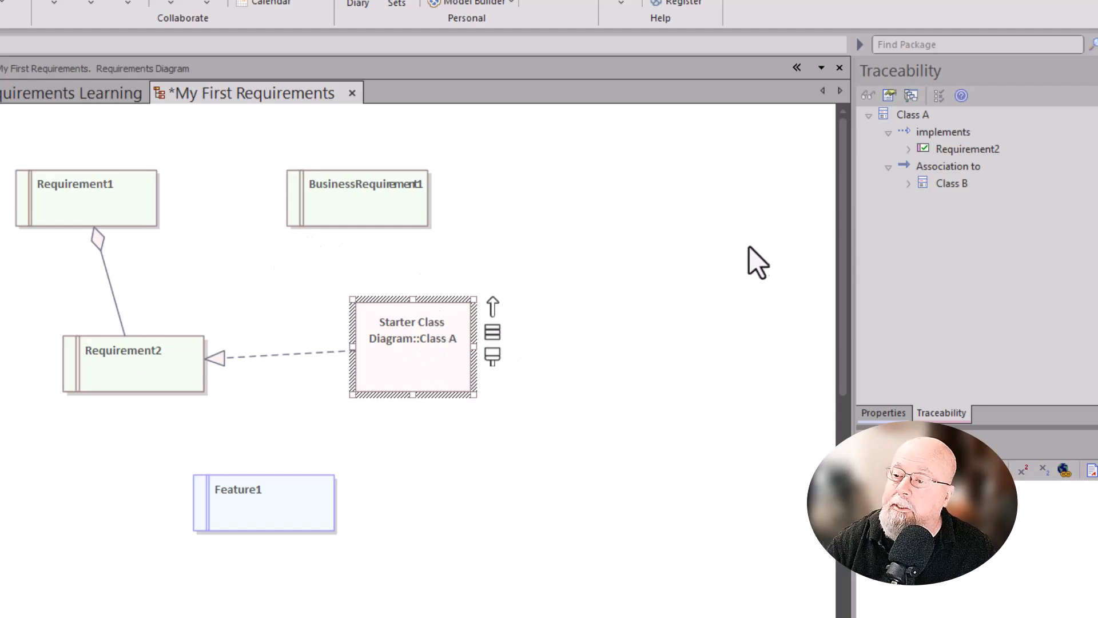
click(899, 115)
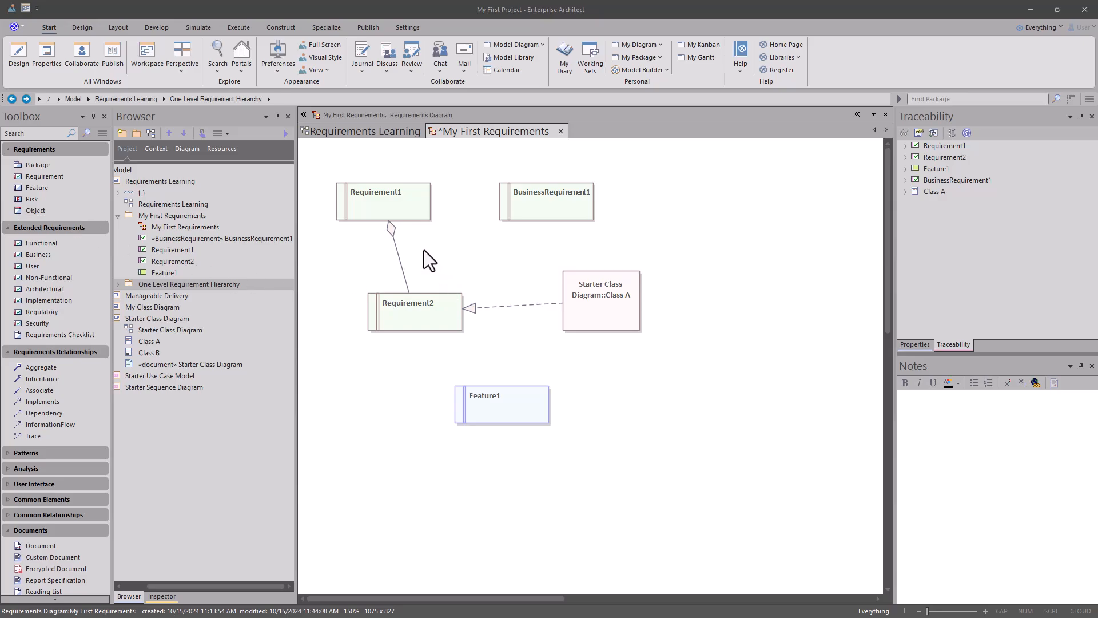
click(373, 207)
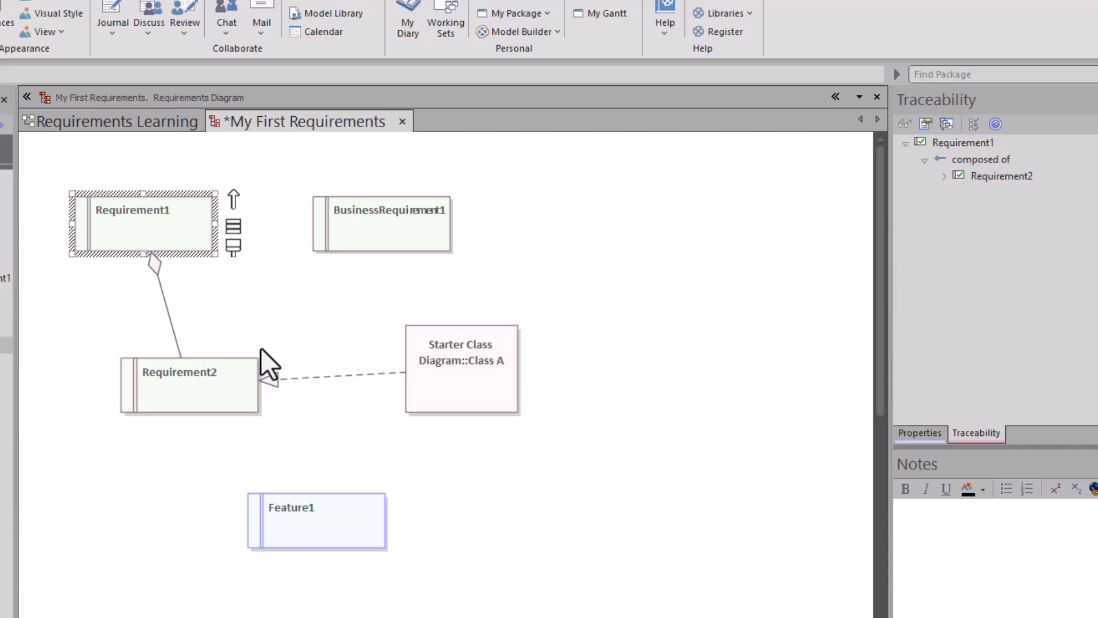
click(204, 384)
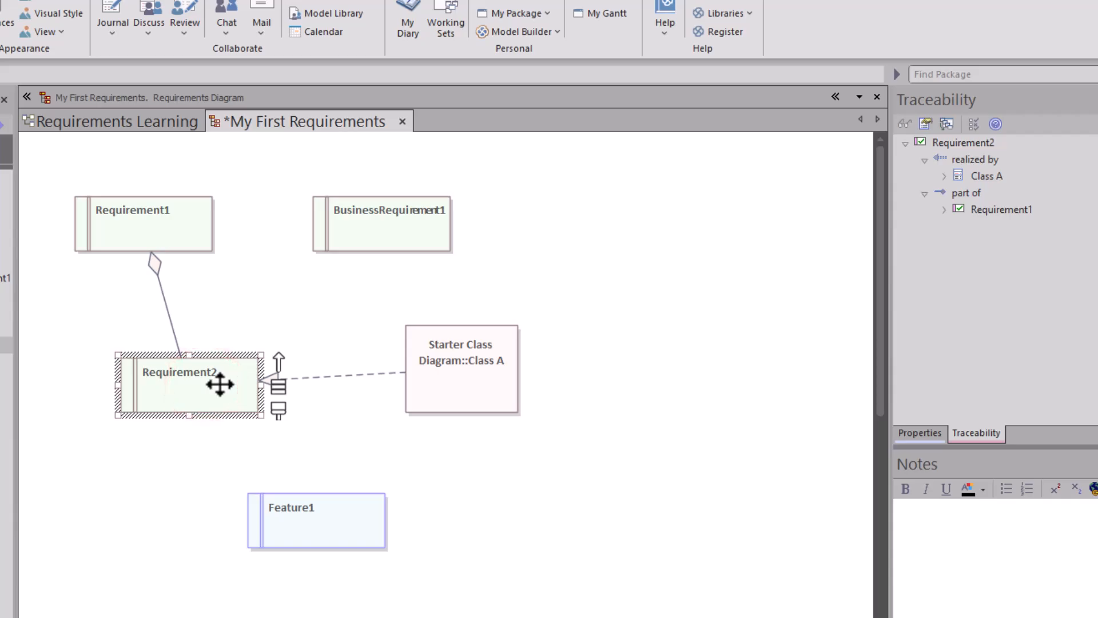
Locate Requirement2 in the Browser and nest it under Requirement1, expanding the parent to show the child
key(alt+g)
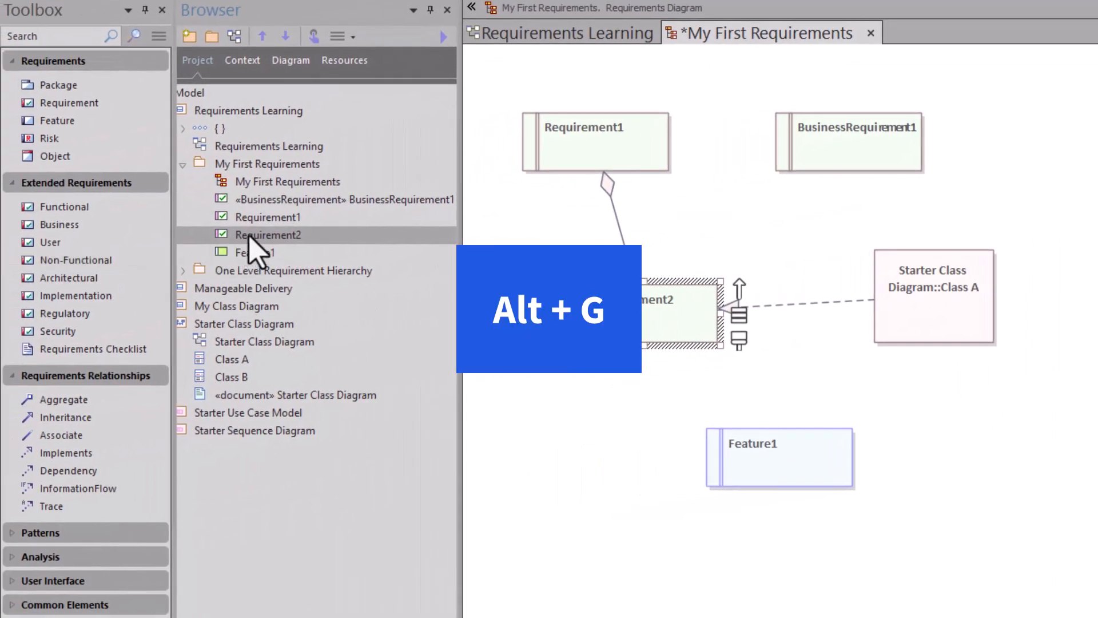
click(248, 234)
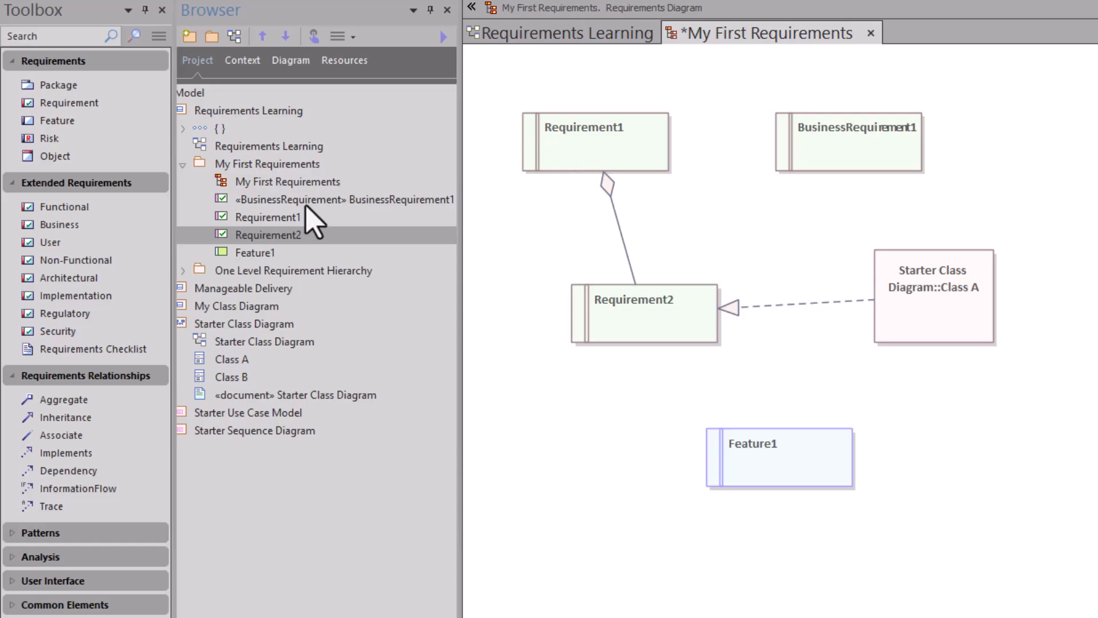
drag(270, 236, 307, 218)
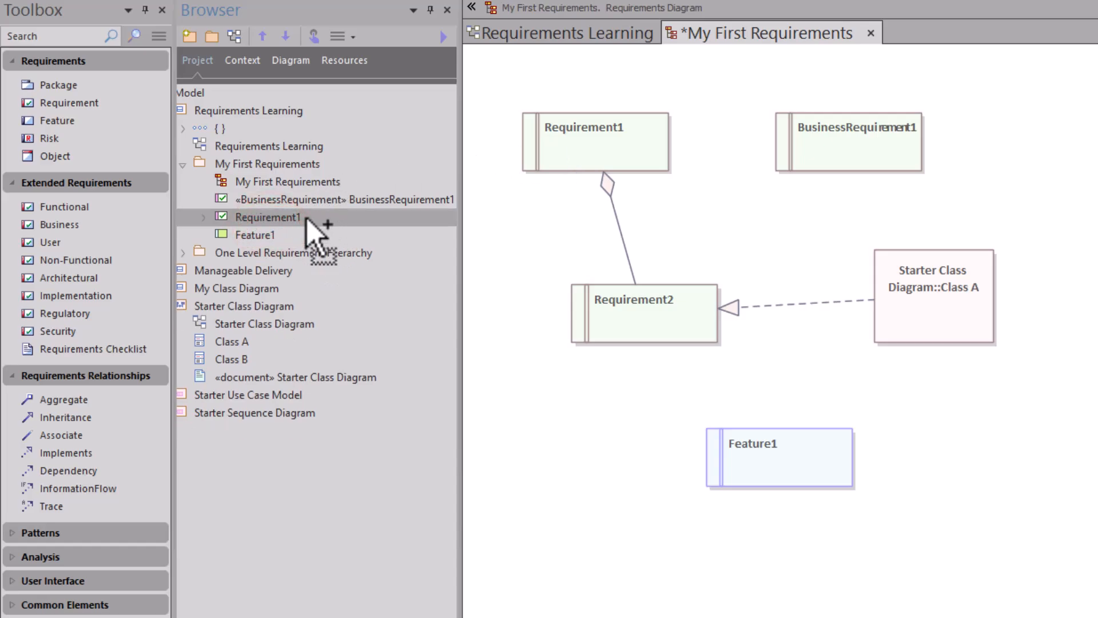
click(203, 217)
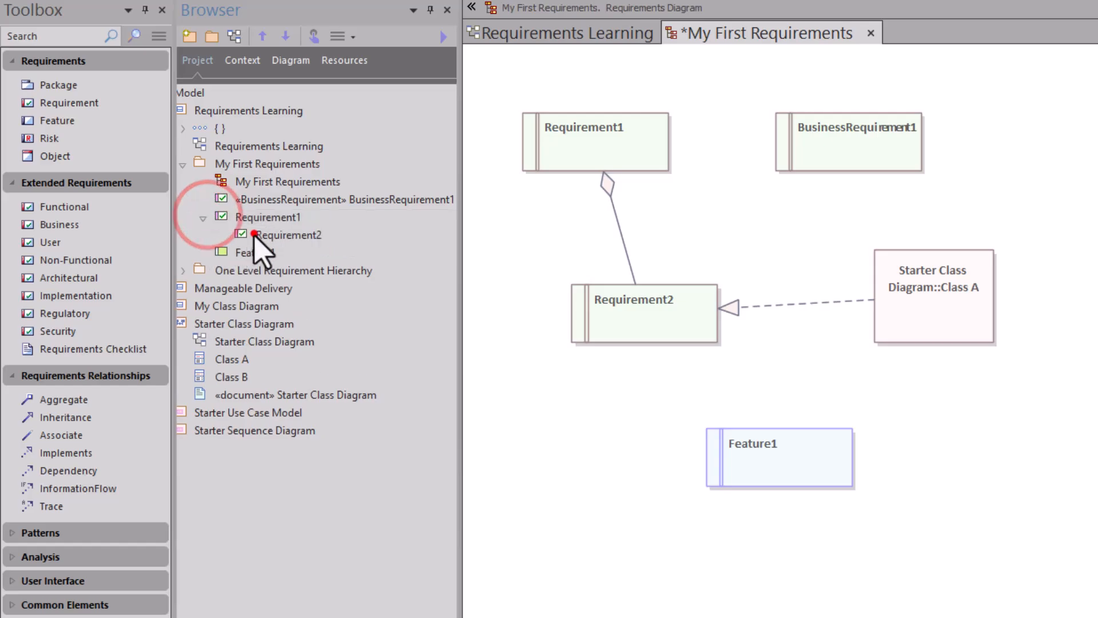
click(260, 218)
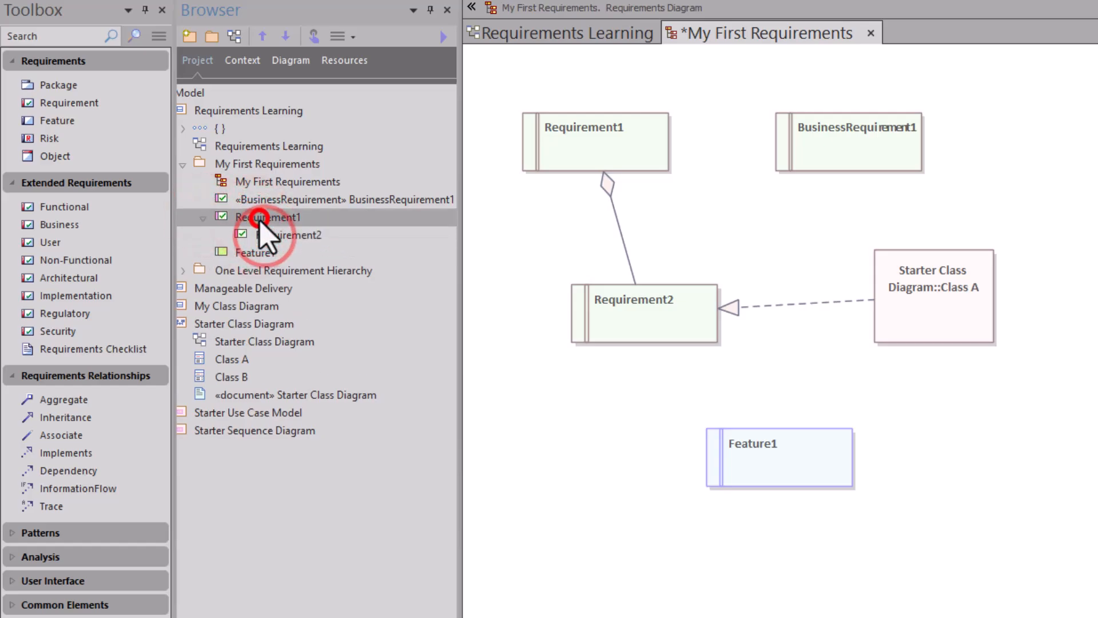
click(281, 234)
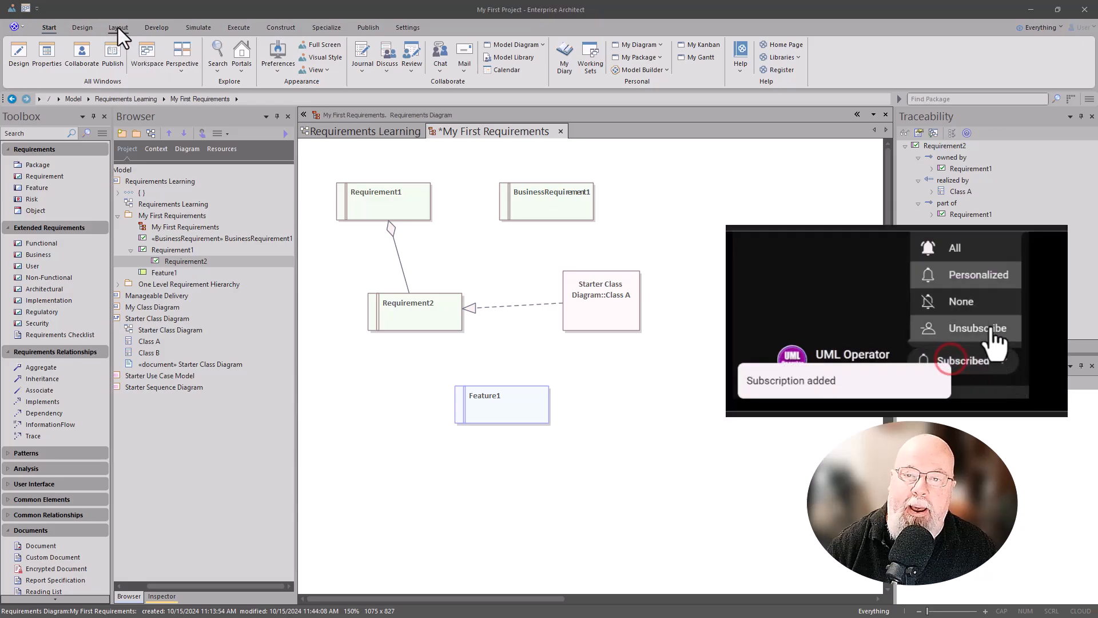
Set the diagram filter to Relationships and highlight the elements related to Requirement2 and to Class A in turn
click(118, 28)
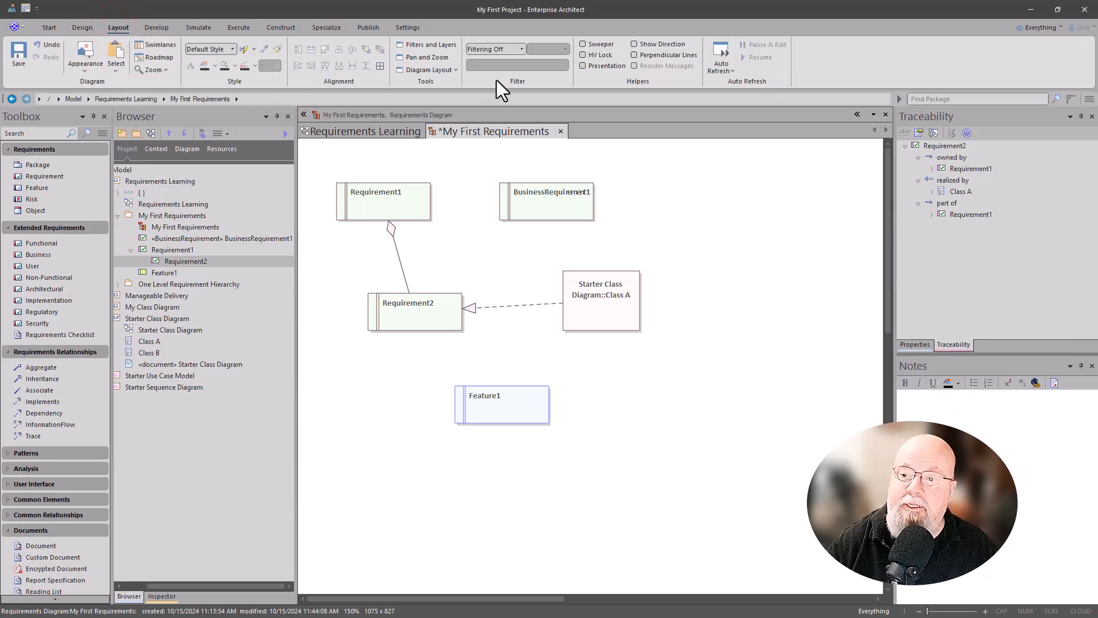
click(521, 49)
click(497, 77)
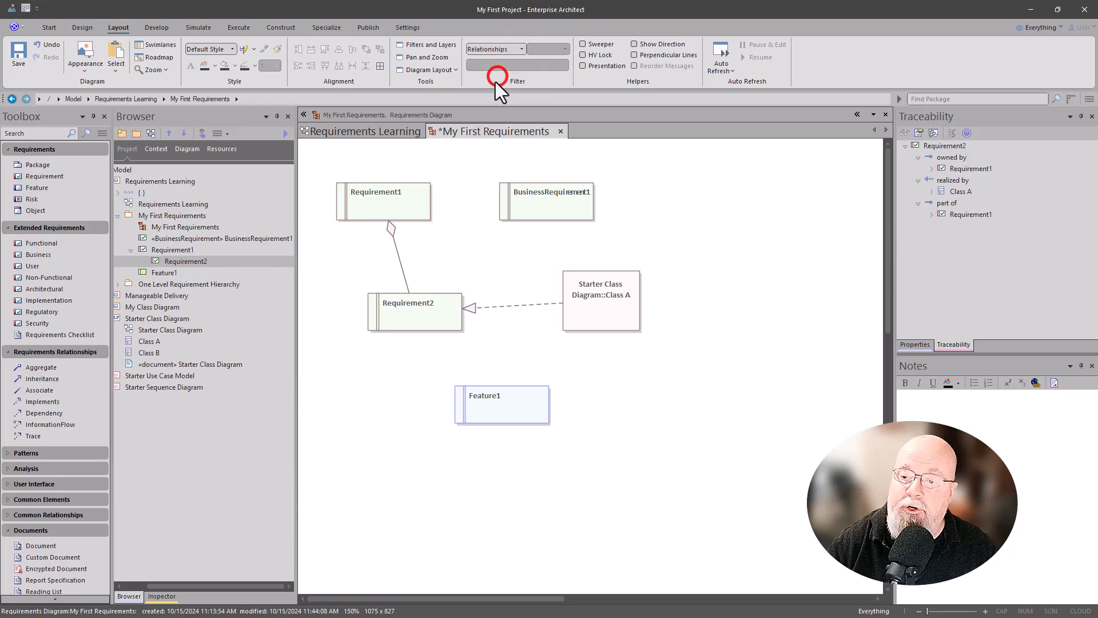
click(429, 306)
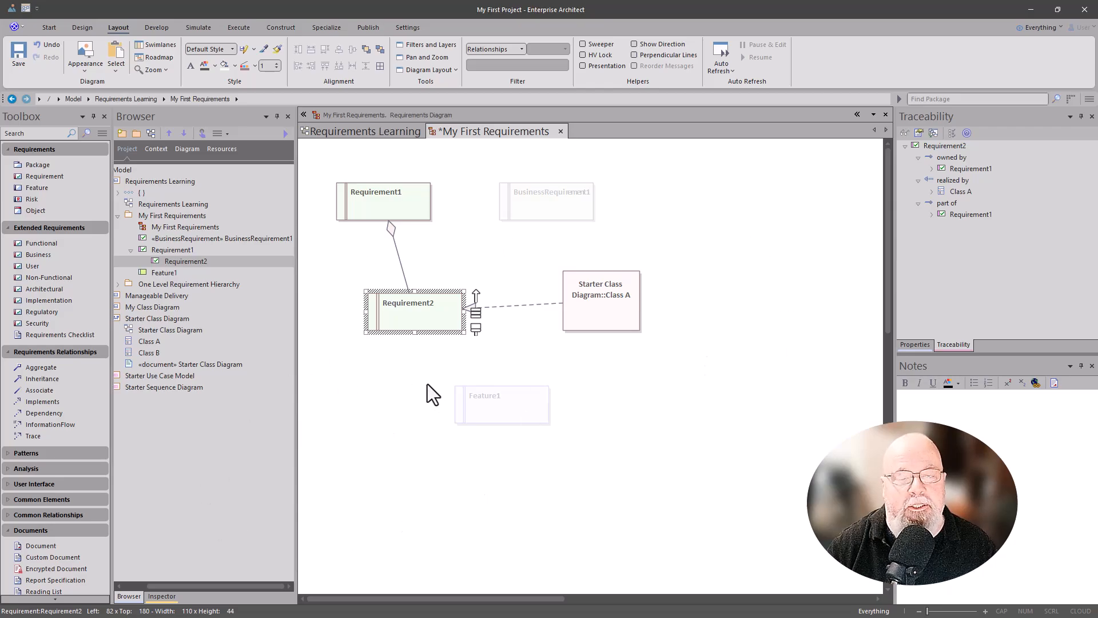
click(594, 311)
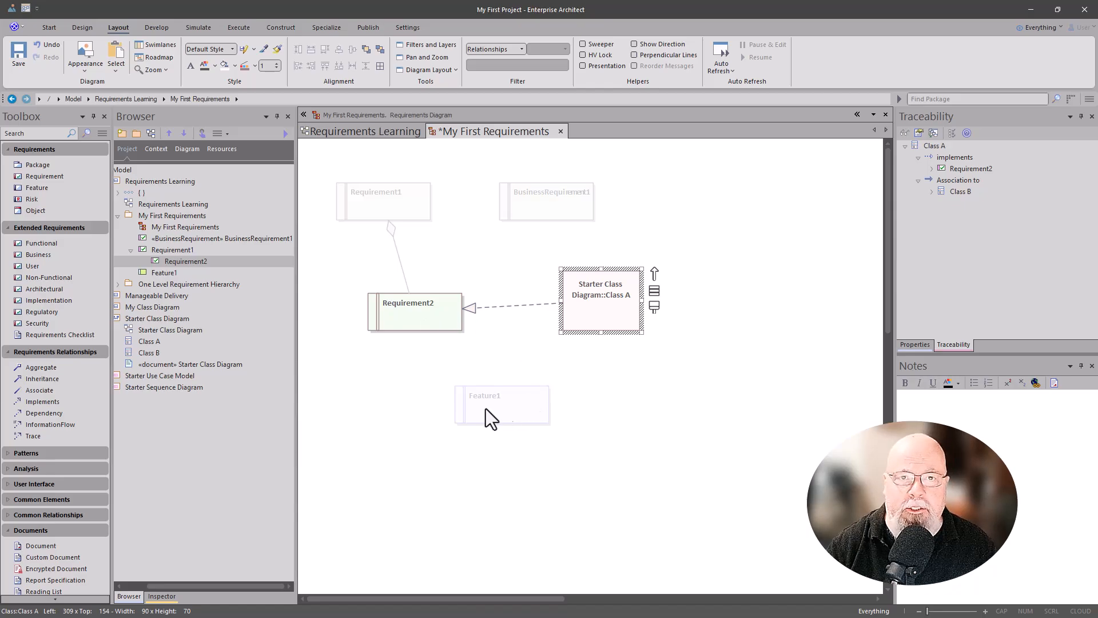
click(467, 261)
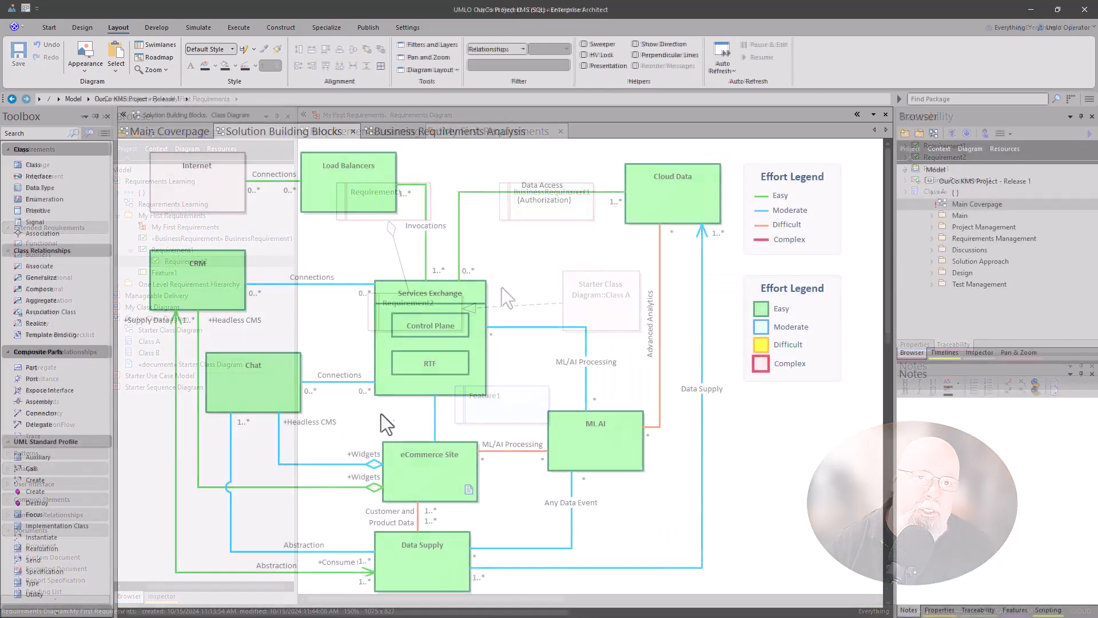
In the OurCo KMS project, examine the filtered relationships of building blocks and business requirements on the Solution Building Blocks and Business Requirements Analysis diagrams
click(276, 395)
click(411, 472)
click(423, 131)
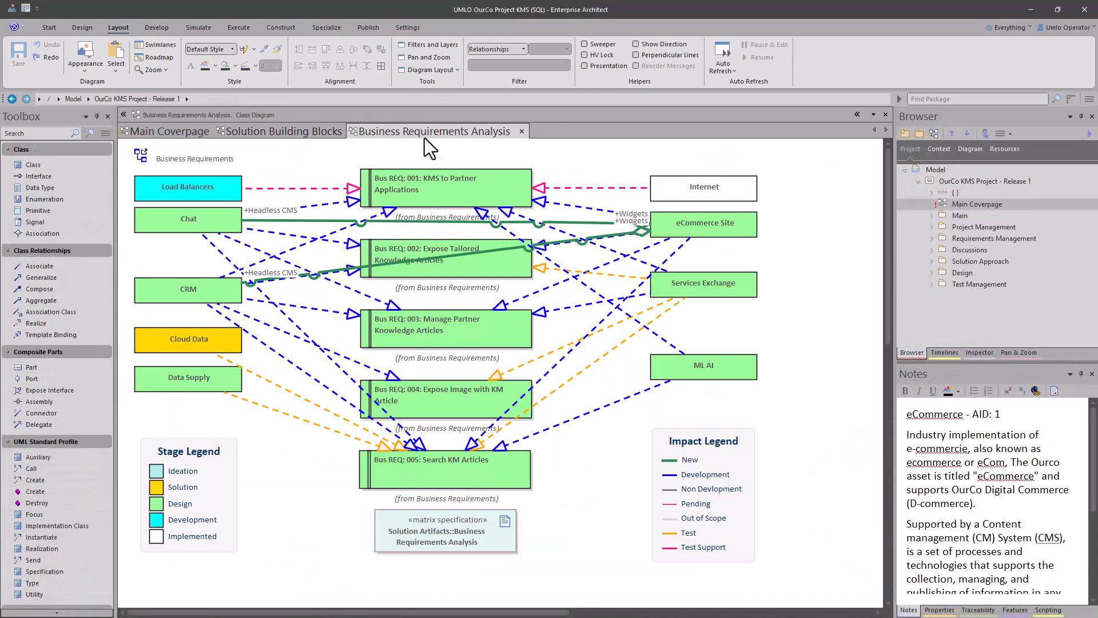
click(703, 228)
click(472, 270)
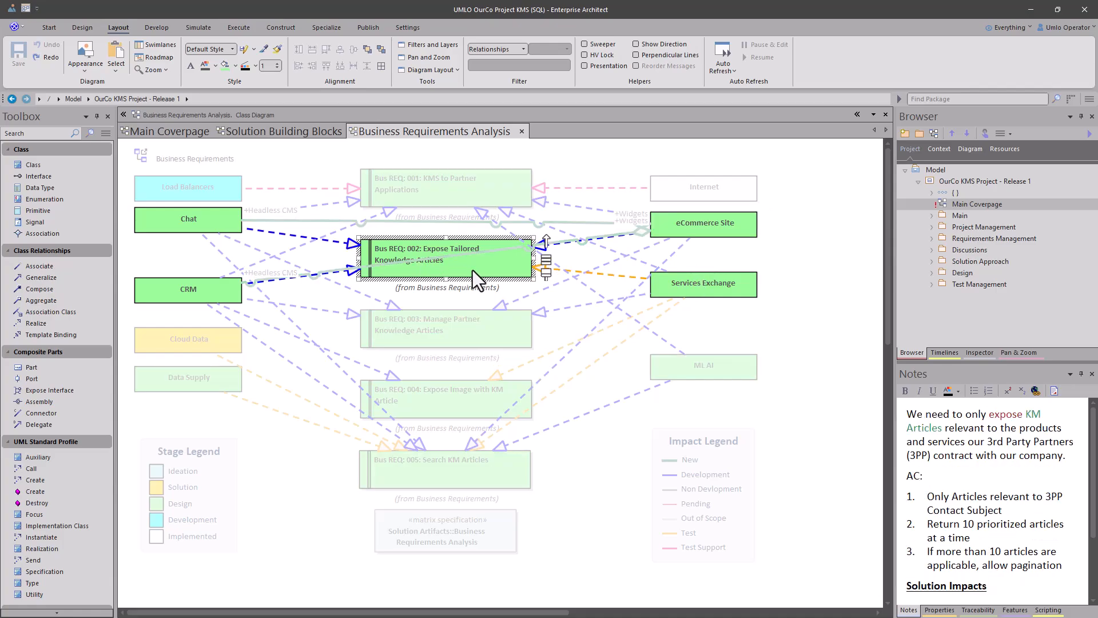
click(452, 190)
click(443, 403)
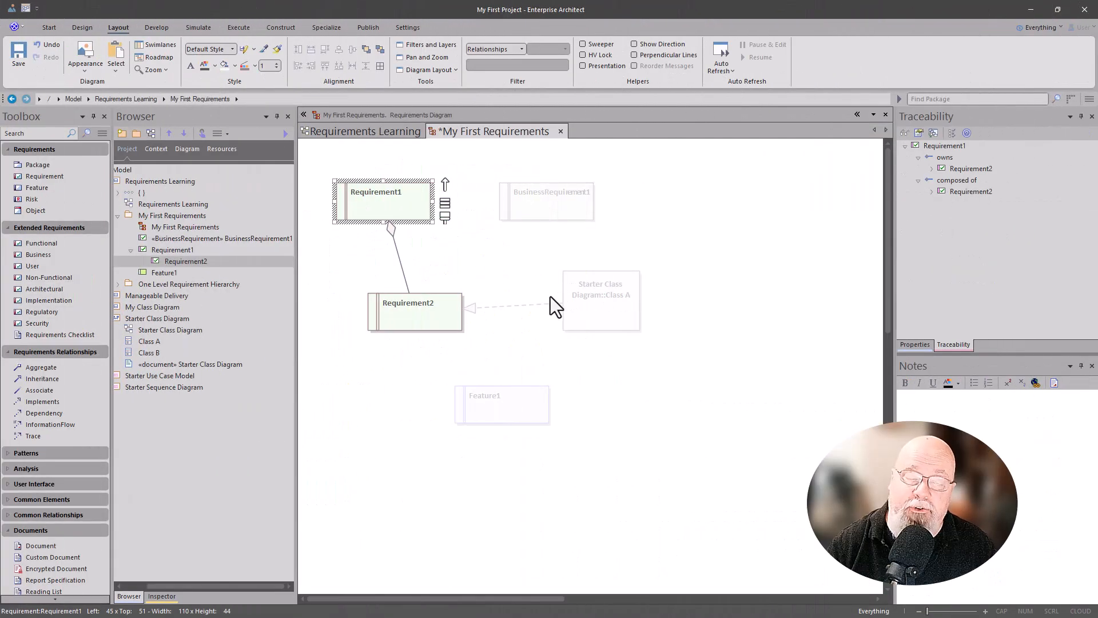